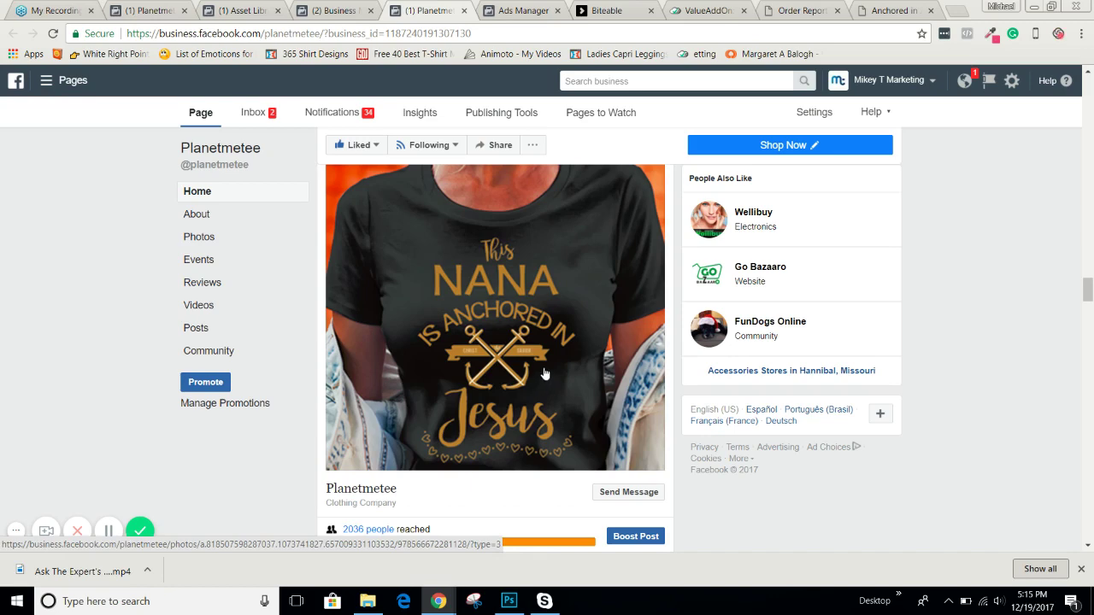
- Examine the reach and engagement of the two anchored-in-Jesus T-shirt posts on the Planetmetee page
{"action": "scroll", "coordinate": [547, 370], "scroll_direction": "up", "scroll_amount": 5}
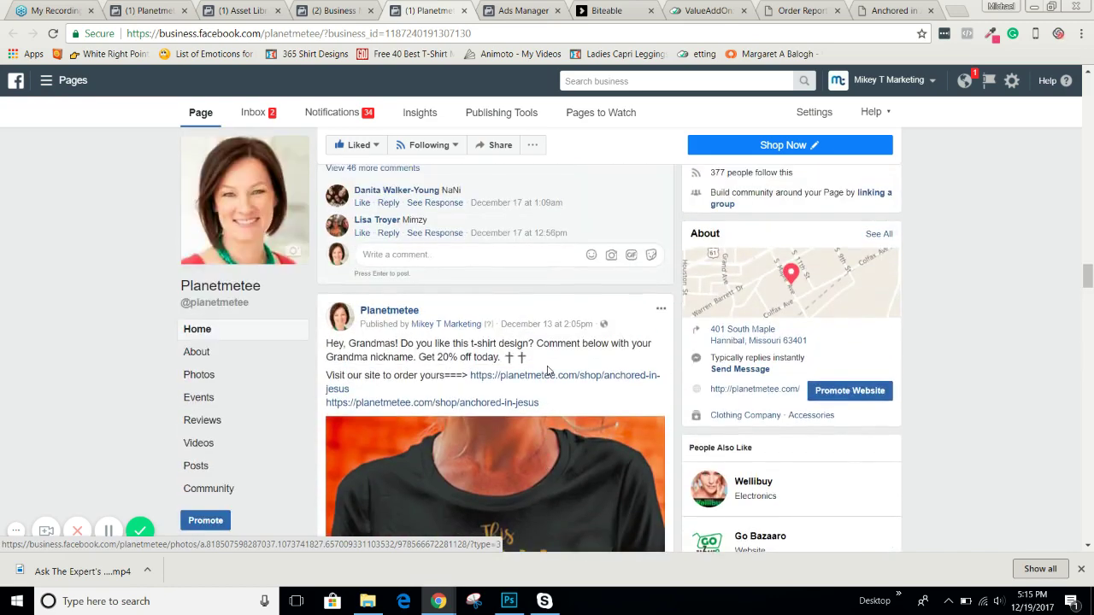
{"action": "scroll", "coordinate": [526, 260], "scroll_direction": "up", "scroll_amount": 1}
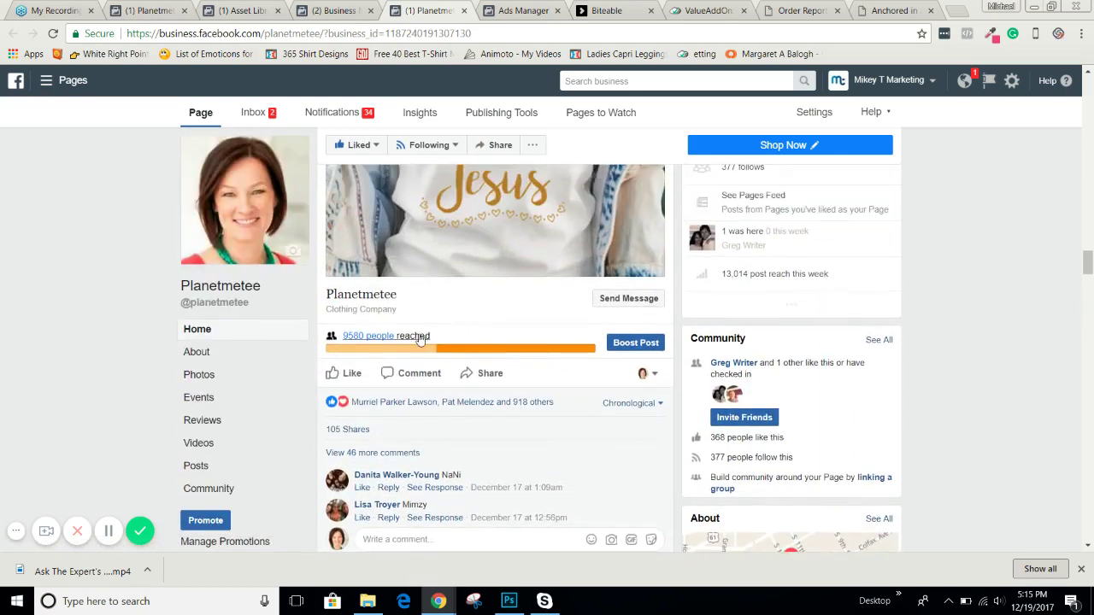
{"action": "scroll", "coordinate": [526, 260], "scroll_direction": "down", "scroll_amount": 10}
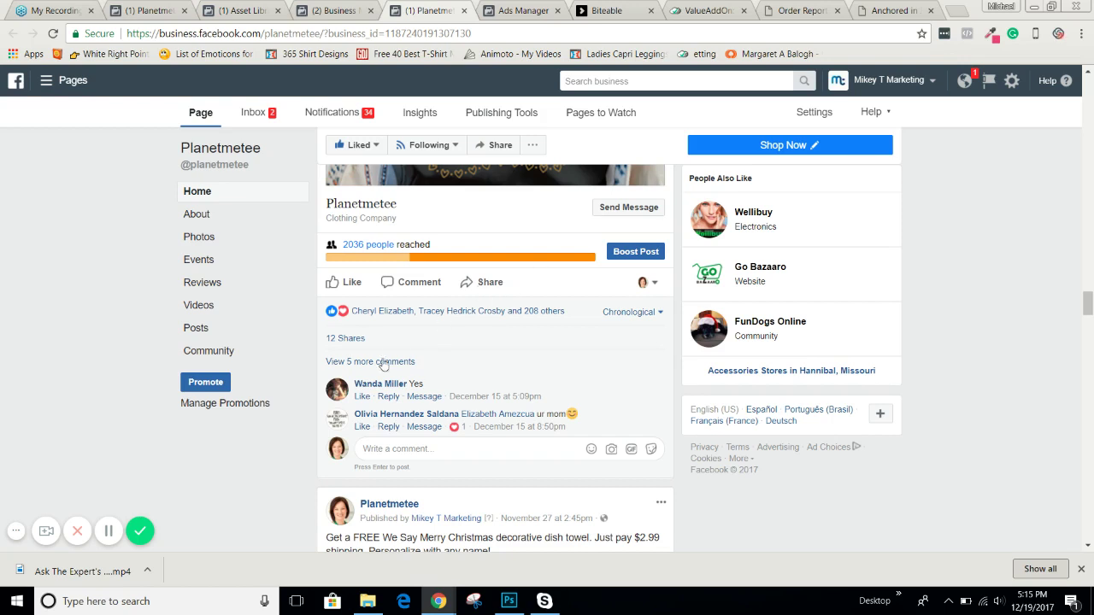
{"action": "scroll", "coordinate": [470, 278], "scroll_direction": "up", "scroll_amount": 10}
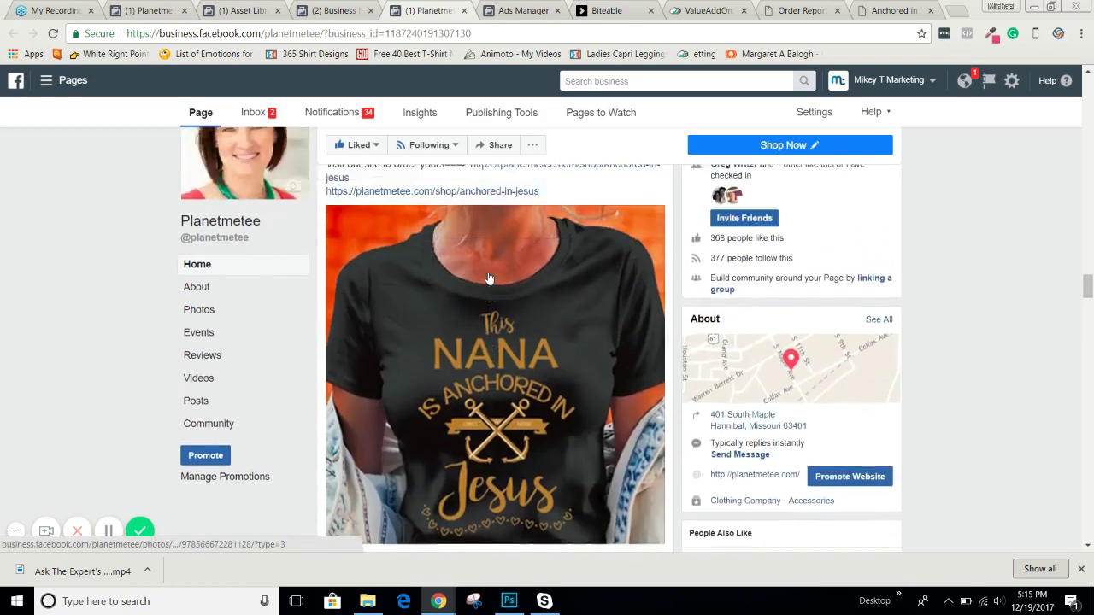
- Switch to Ads Manager and start a new ad campaign with the Conversions objective
{"action": "left_click", "coordinate": [515, 9]}
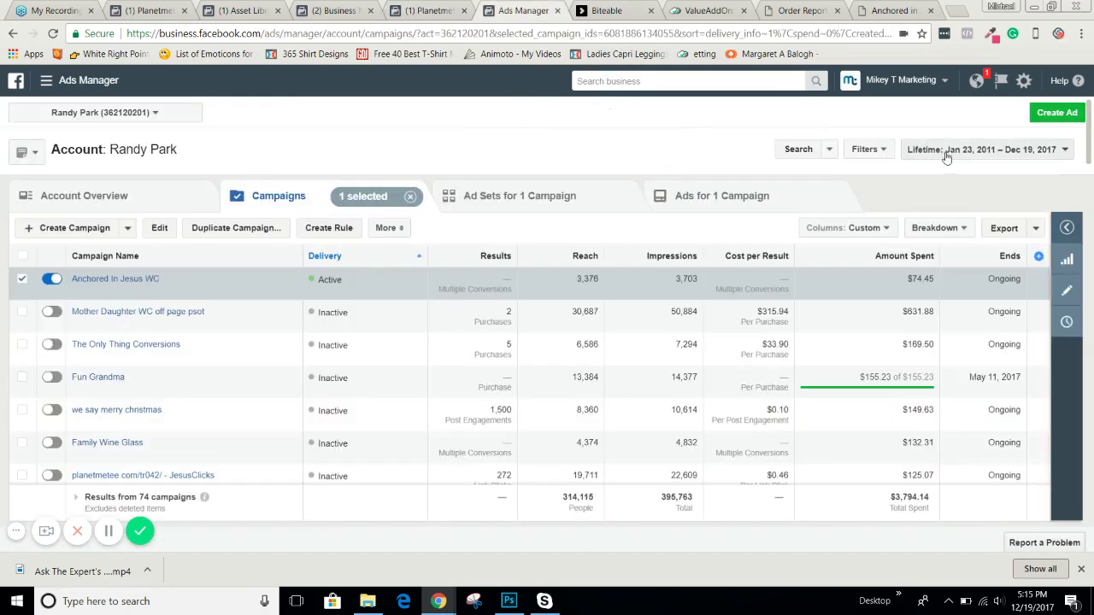
{"action": "left_click", "coordinate": [1041, 117]}
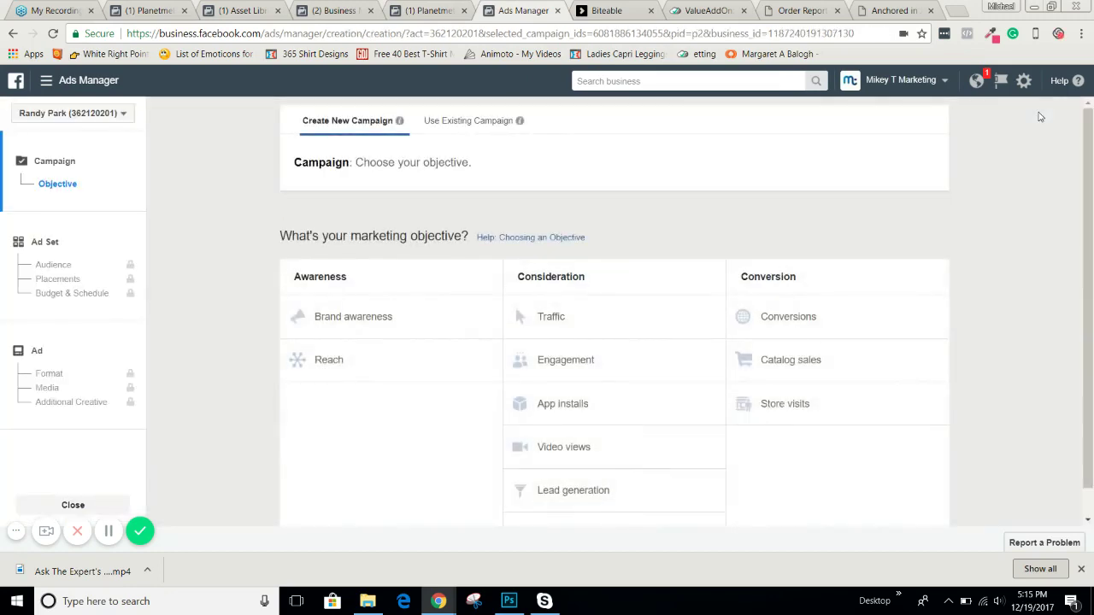
{"action": "left_click", "coordinate": [817, 316]}
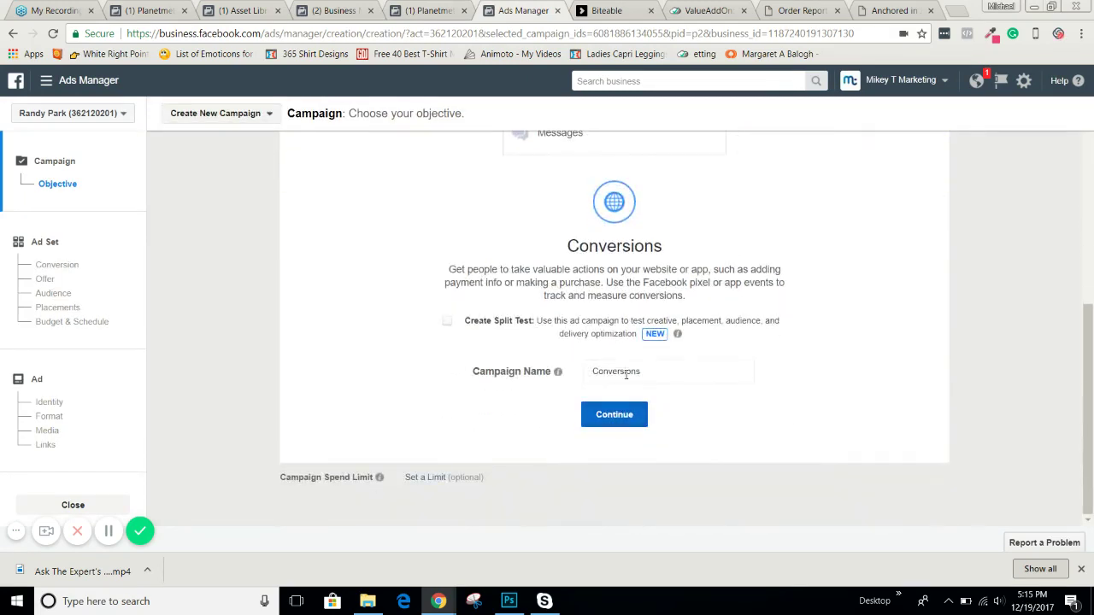
- Name the campaign "This Nana Is Anchored In Jesus" and continue to the ad set
{"action": "left_click", "coordinate": [626, 372]}
{"action": "left_click_drag", "start_coordinate": [638, 369], "coordinate": [581, 362]}
{"action": "type", "text": "This nana Is Anchored In jesus"}
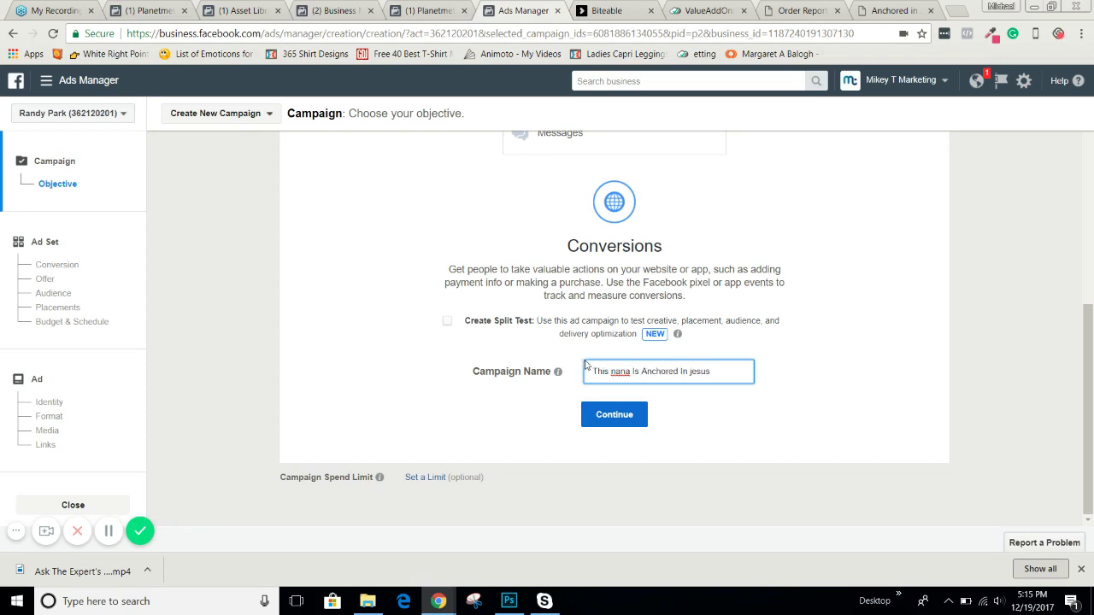
{"action": "left_click", "coordinate": [617, 371]}
{"action": "key", "text": "BackSpace"}
{"action": "type", "text": "N"}
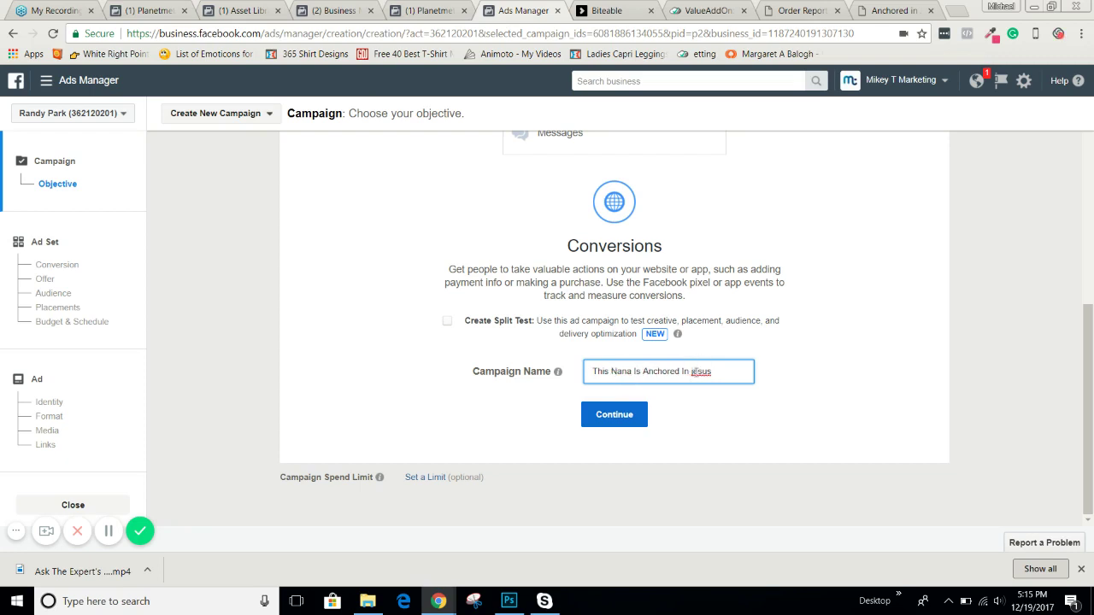
{"action": "left_click", "coordinate": [694, 371]}
{"action": "key", "text": "BackSpace"}
{"action": "type", "text": "J"}
{"action": "left_click", "coordinate": [601, 416]}
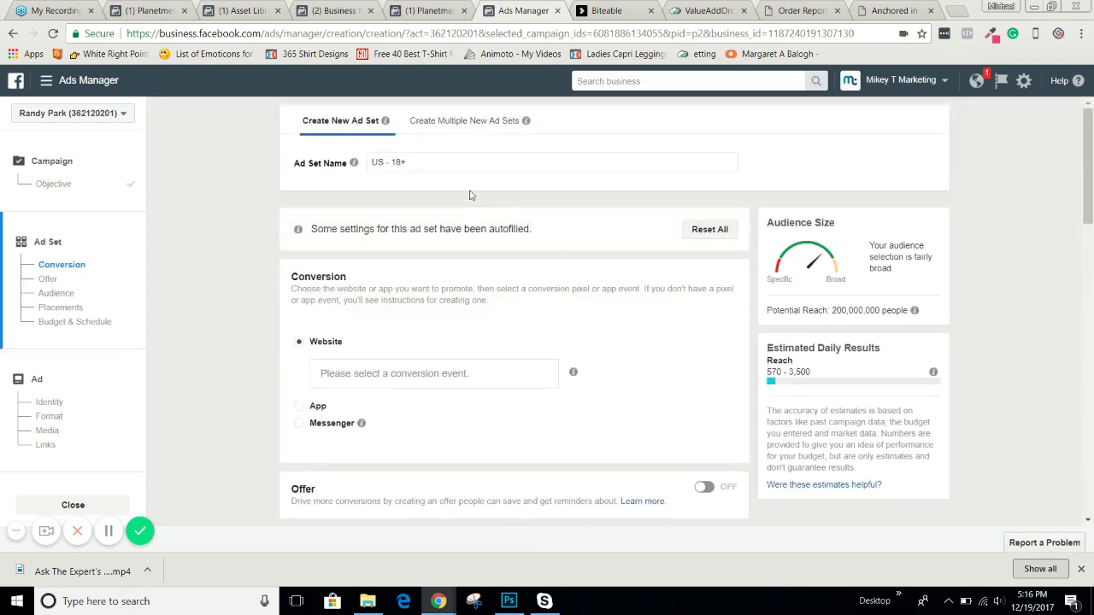
- Set the website conversion event to Add To Cart from the Planet Me Tee pixel
{"action": "left_click", "coordinate": [382, 374]}
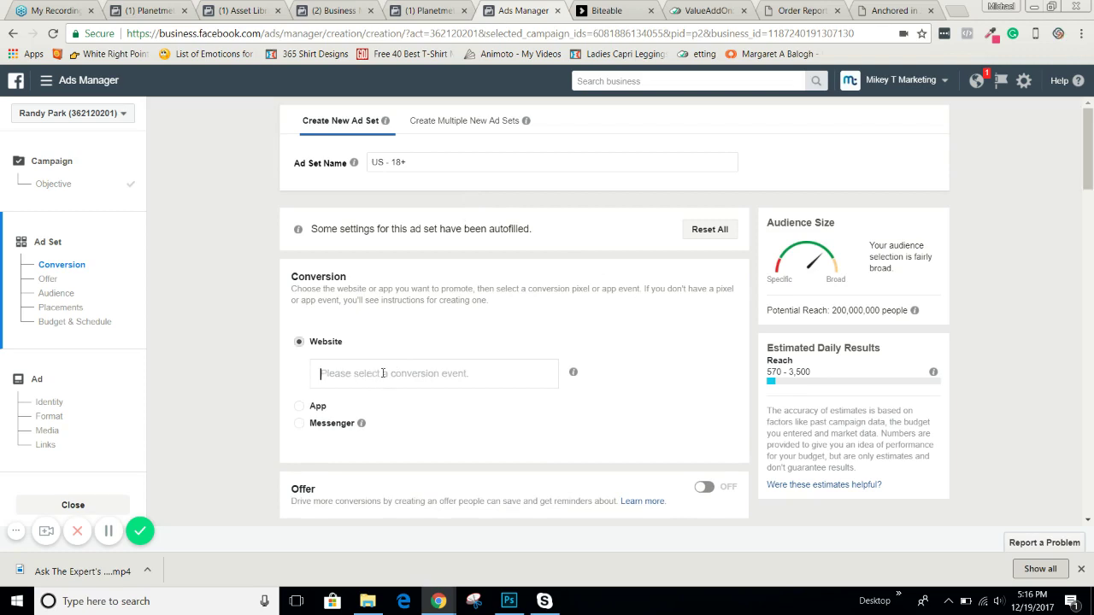
{"action": "left_click", "coordinate": [419, 374]}
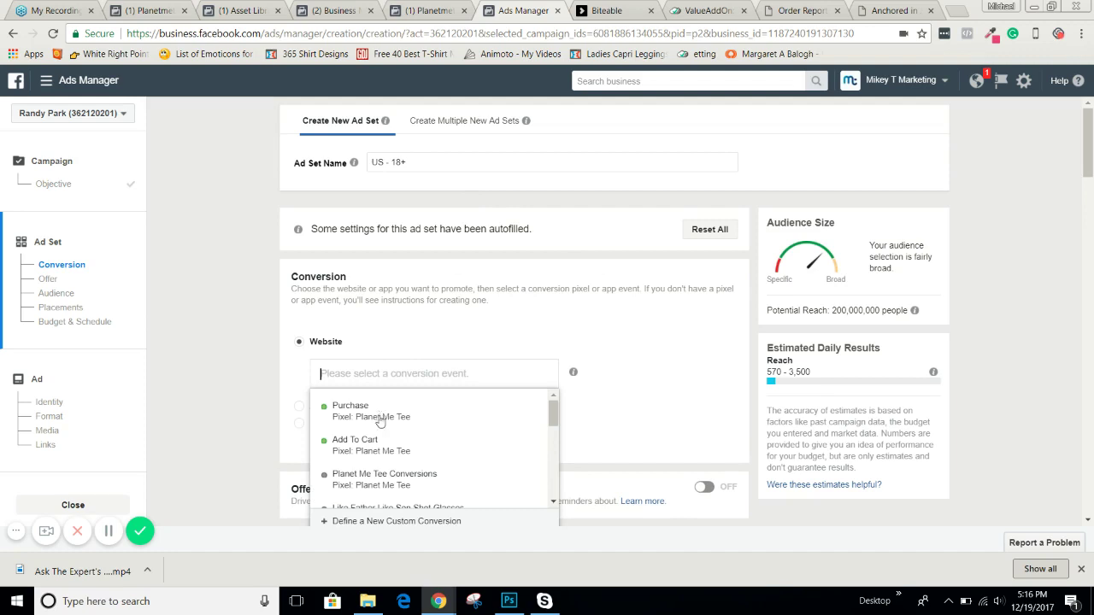
{"action": "scroll", "coordinate": [380, 420], "scroll_direction": "down", "scroll_amount": 1}
{"action": "scroll", "coordinate": [376, 419], "scroll_direction": "up", "scroll_amount": 1}
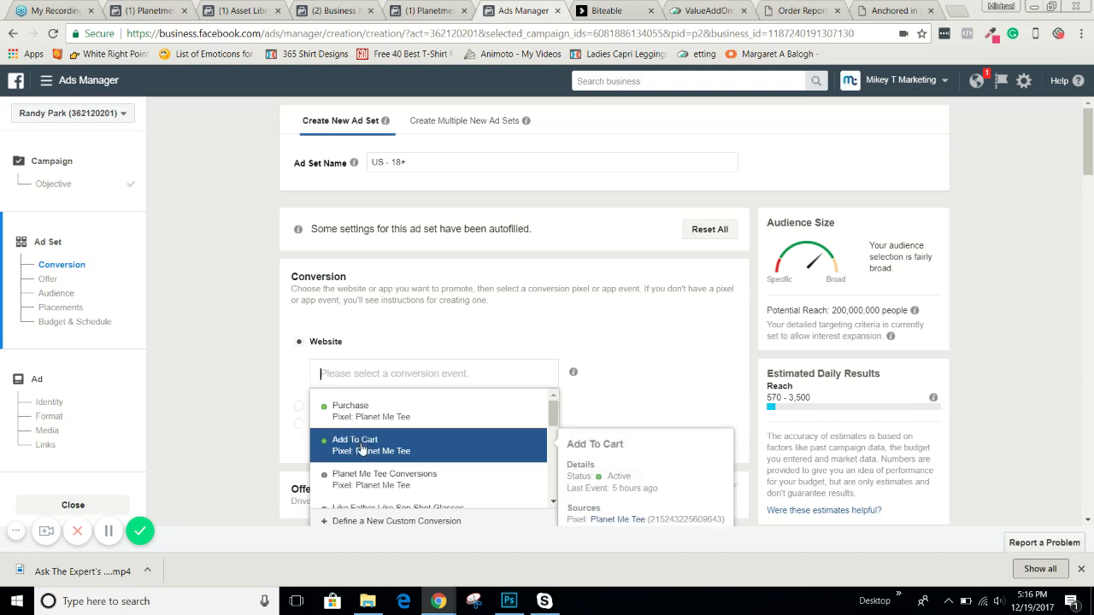
{"action": "left_click", "coordinate": [427, 430]}
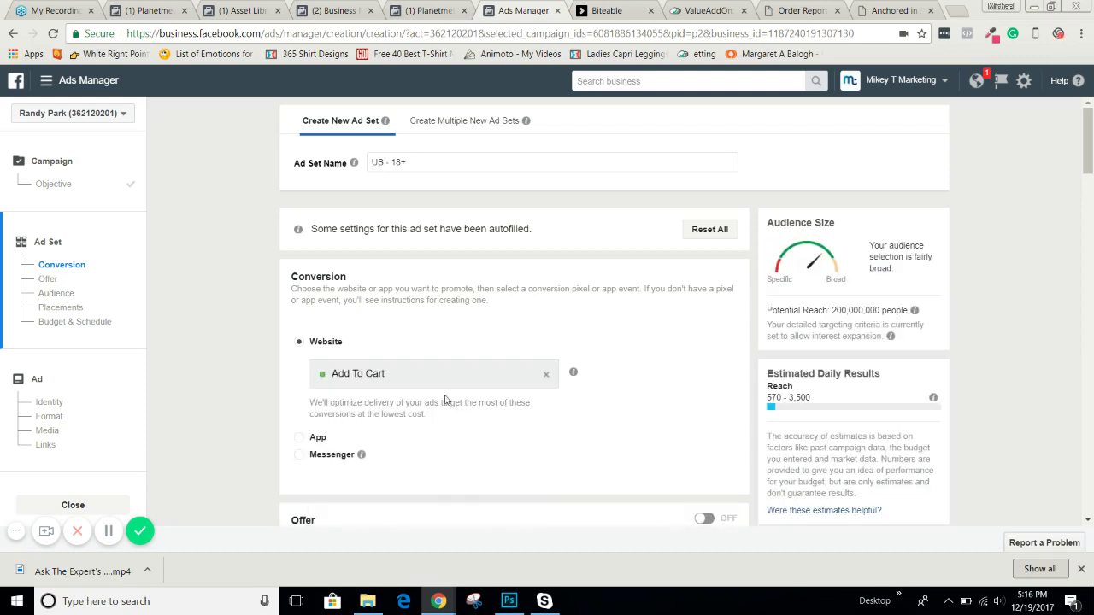
- Restrict the ad set's audience to women with a minimum age of 45
{"action": "scroll", "coordinate": [427, 251], "scroll_direction": "down", "scroll_amount": 5}
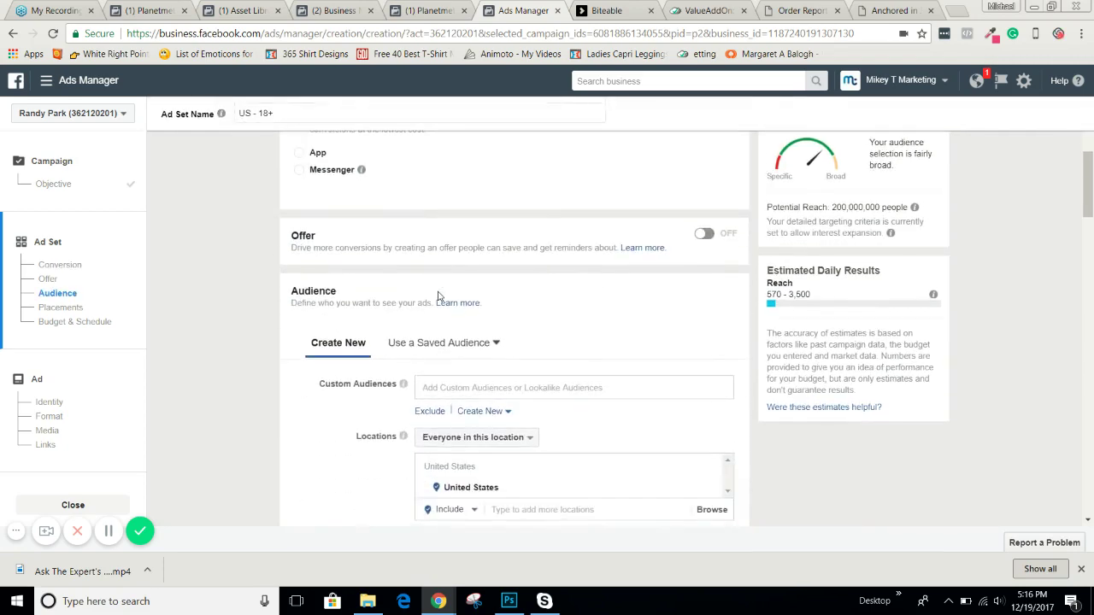
{"action": "scroll", "coordinate": [440, 300], "scroll_direction": "up", "scroll_amount": 3}
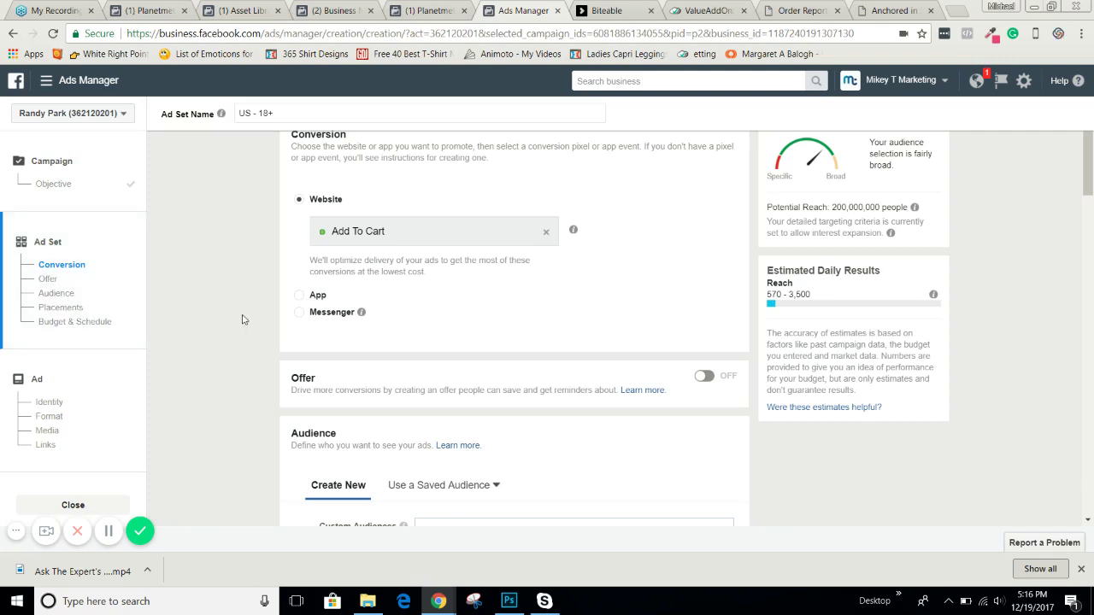
{"action": "scroll", "coordinate": [262, 321], "scroll_direction": "down", "scroll_amount": 2}
{"action": "scroll", "coordinate": [262, 320], "scroll_direction": "down", "scroll_amount": 1}
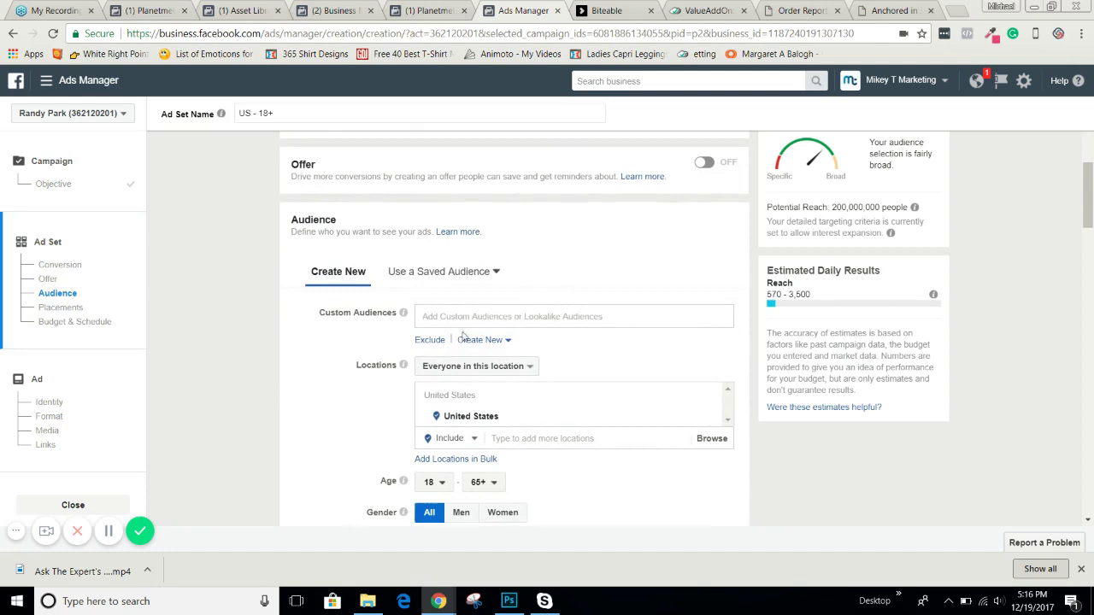
{"action": "scroll", "coordinate": [462, 335], "scroll_direction": "down", "scroll_amount": 2}
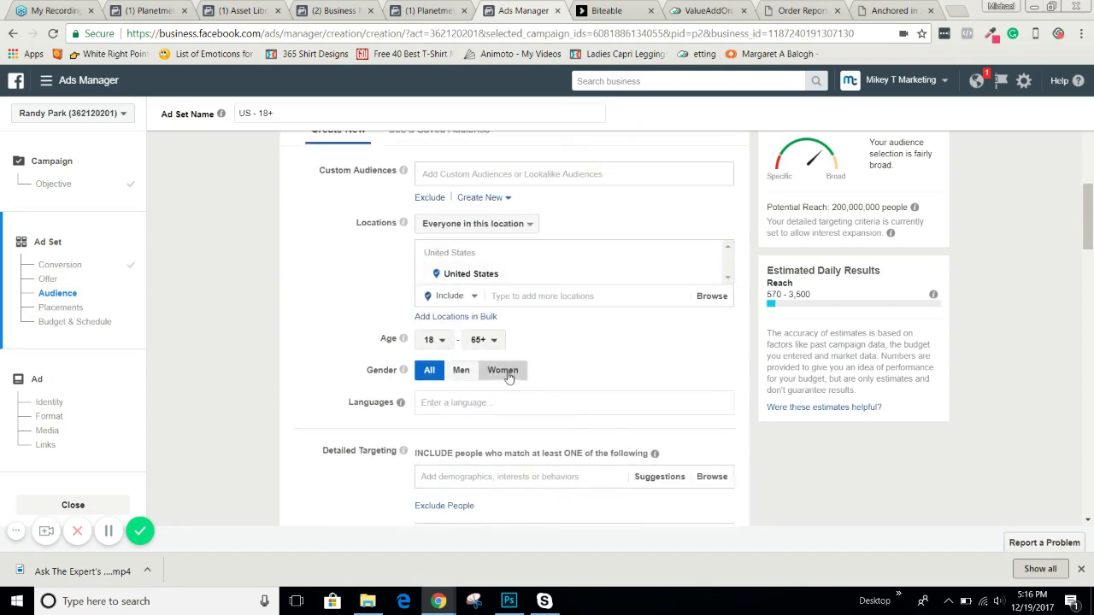
{"action": "left_click", "coordinate": [506, 373]}
{"action": "left_click", "coordinate": [433, 340]}
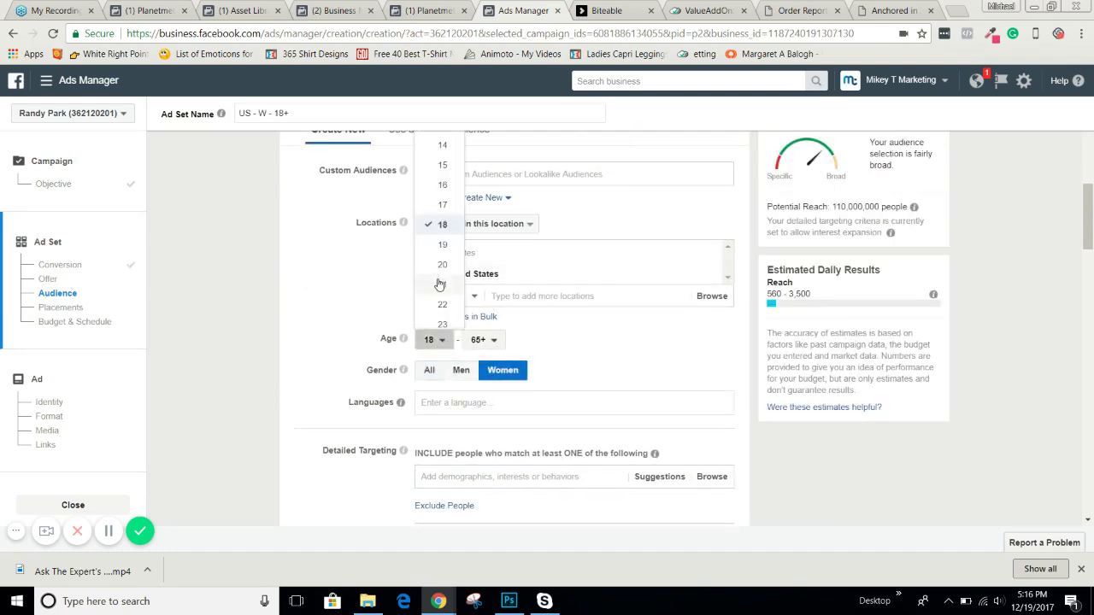
{"action": "scroll", "coordinate": [440, 284], "scroll_direction": "down", "scroll_amount": 5}
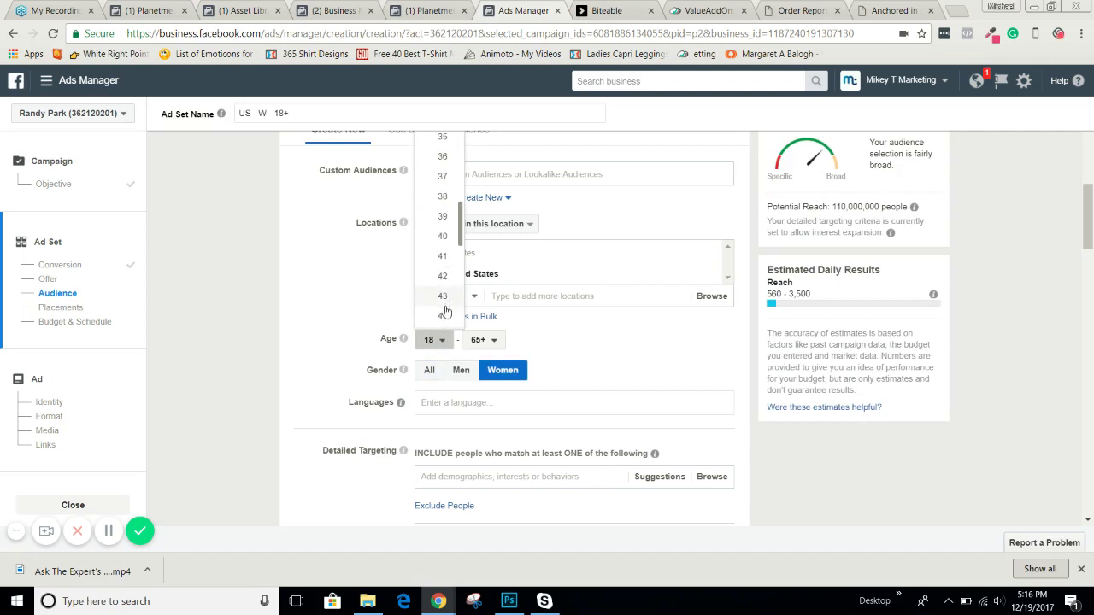
{"action": "scroll", "coordinate": [443, 295], "scroll_direction": "down", "scroll_amount": 2}
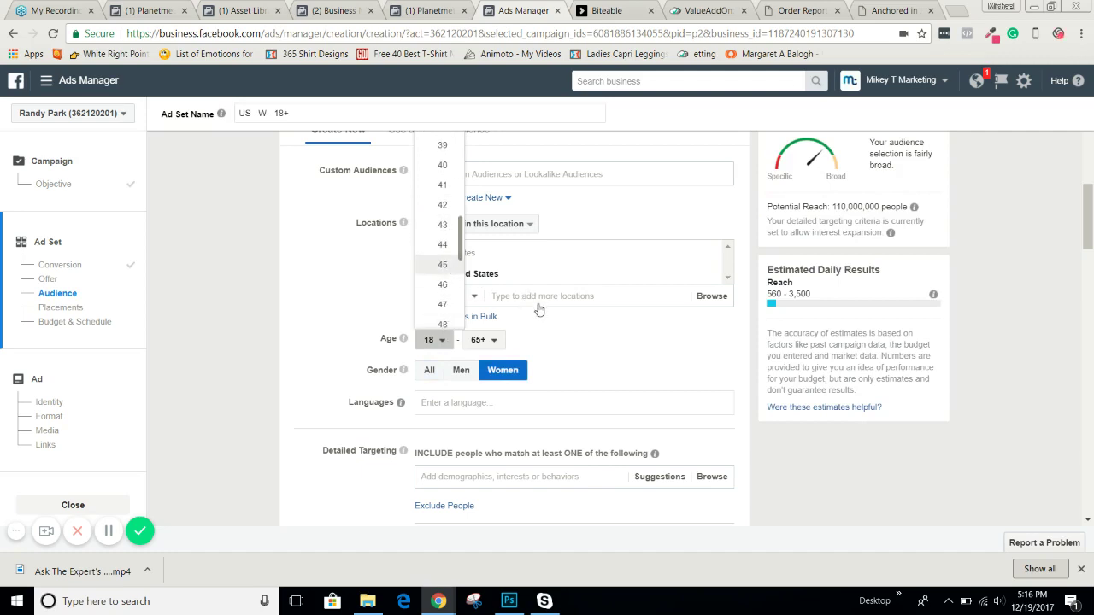
{"action": "key", "text": "Return"}
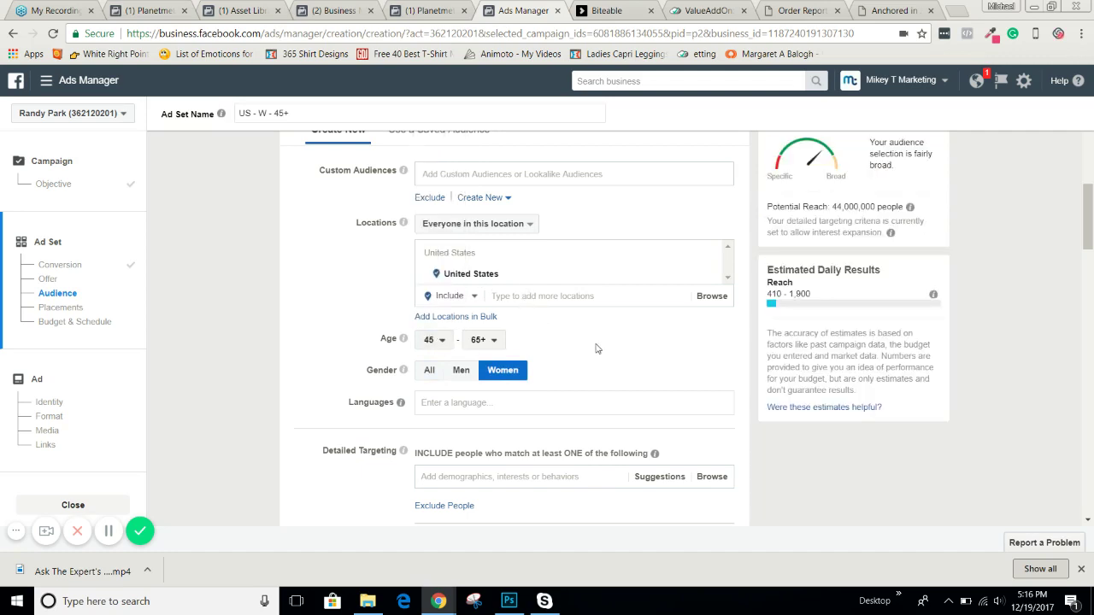
- Examine the detailed targeting suggestions and the Interests, Demographics and Behaviors categories available for the audience
{"action": "scroll", "coordinate": [569, 282], "scroll_direction": "down", "scroll_amount": 2}
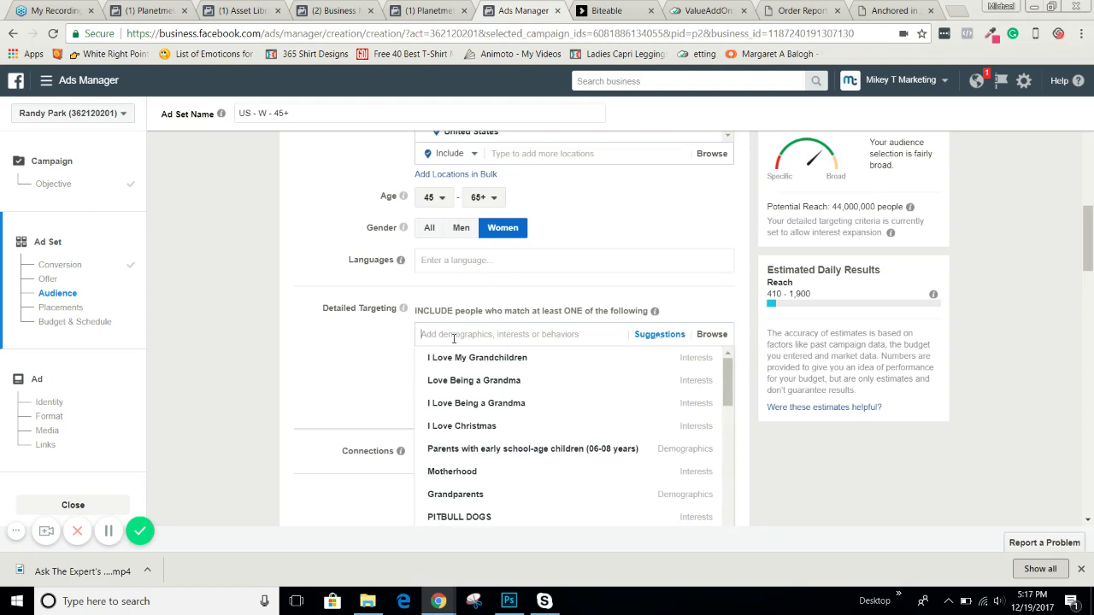
{"action": "left_click", "coordinate": [362, 351]}
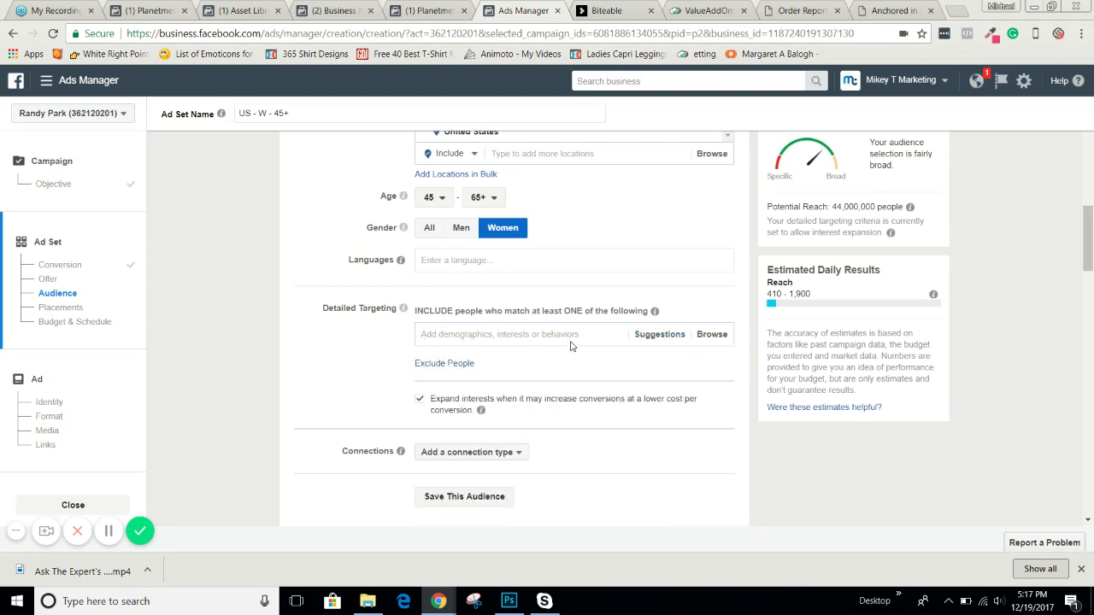
{"action": "left_click", "coordinate": [513, 333]}
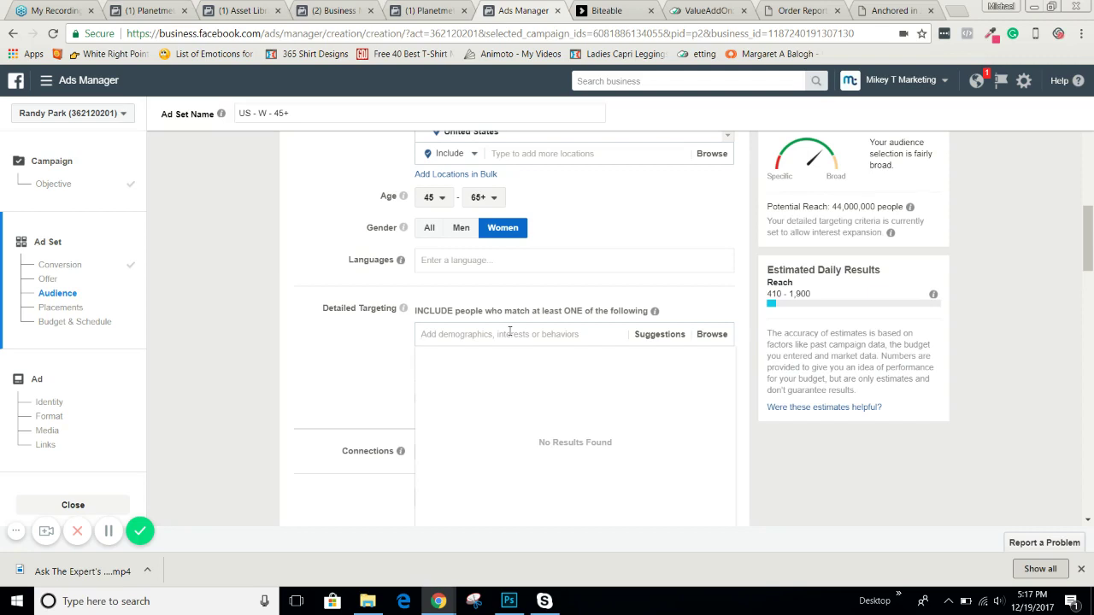
{"action": "left_click", "coordinate": [714, 335]}
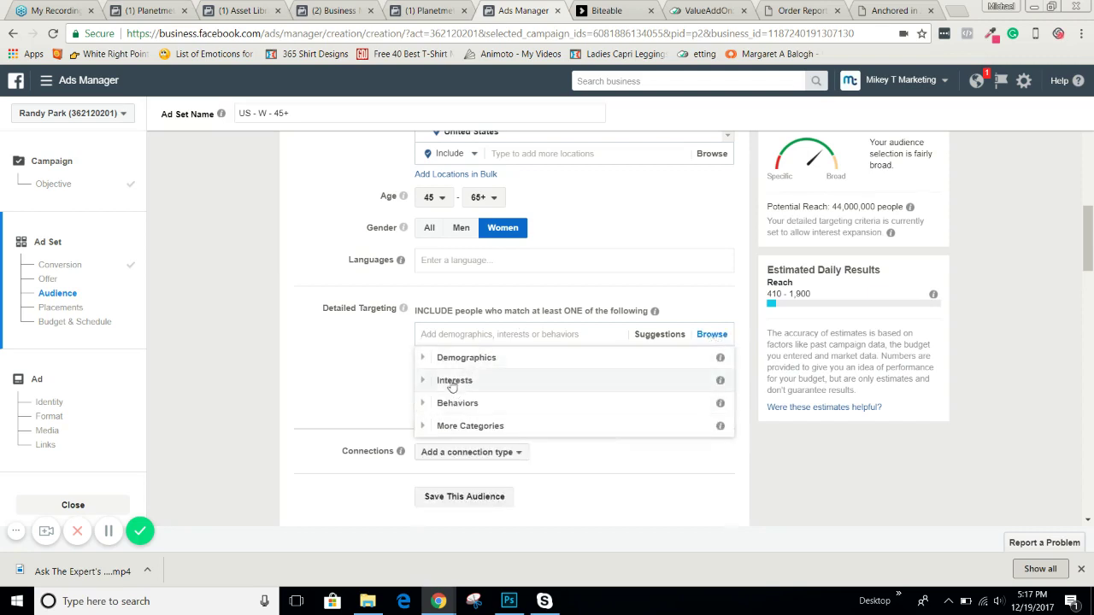
{"action": "left_click", "coordinate": [426, 381]}
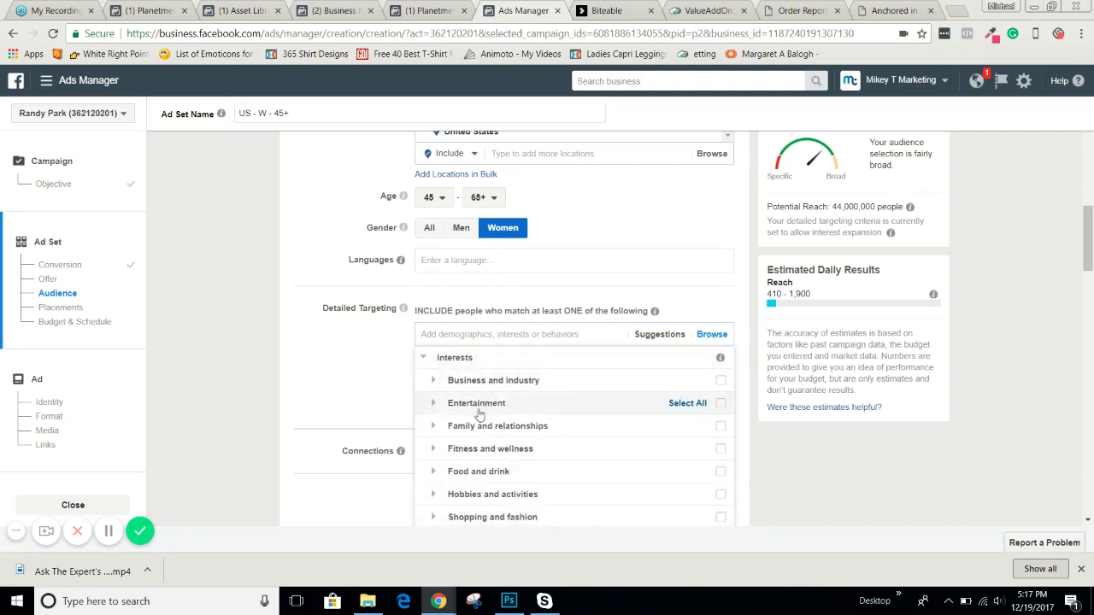
{"action": "scroll", "coordinate": [452, 383], "scroll_direction": "up", "scroll_amount": 1}
{"action": "left_click", "coordinate": [423, 358]}
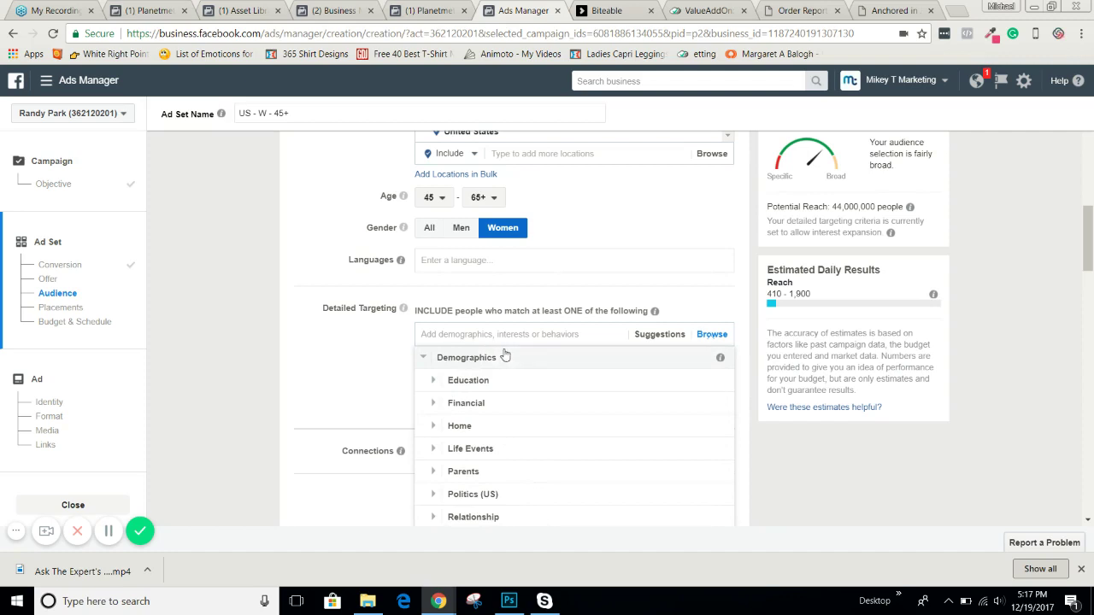
{"action": "scroll", "coordinate": [421, 380], "scroll_direction": "down", "scroll_amount": 3}
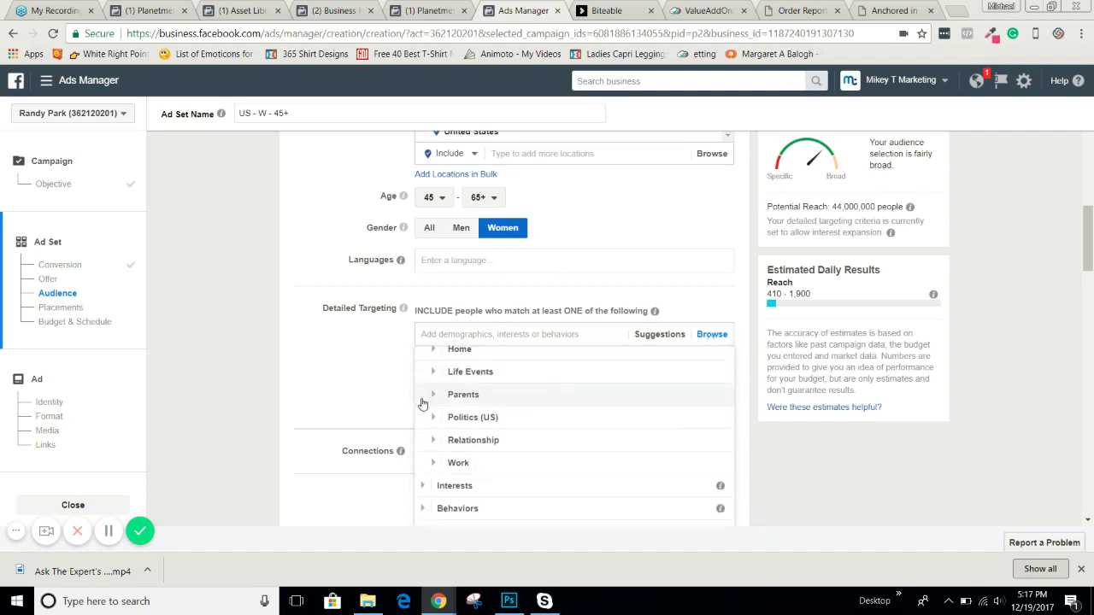
{"action": "left_click", "coordinate": [423, 506]}
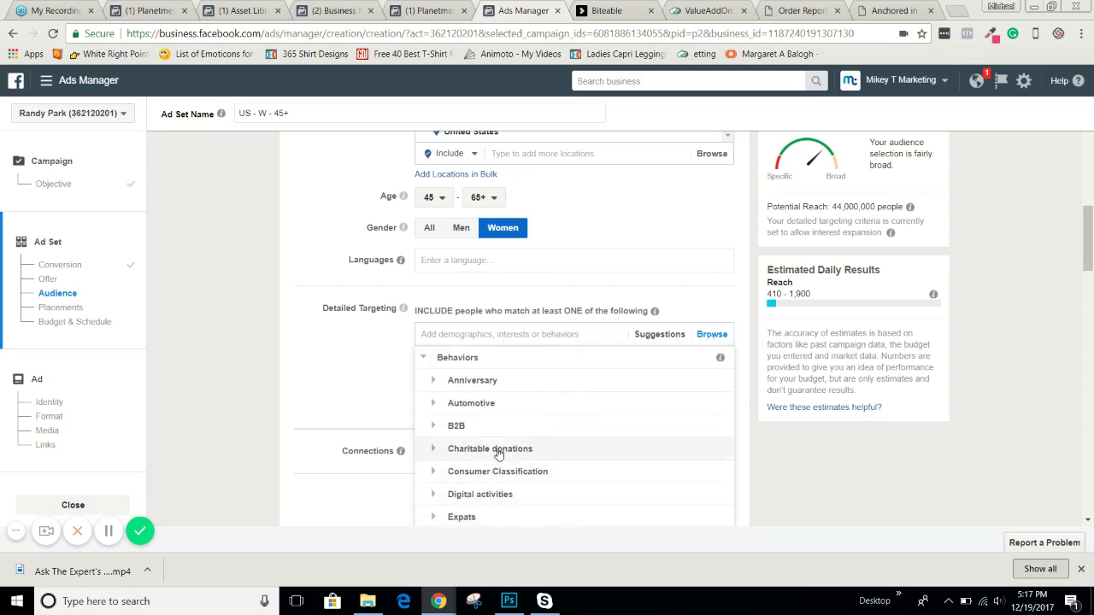
{"action": "scroll", "coordinate": [502, 451], "scroll_direction": "down", "scroll_amount": 3}
{"action": "scroll", "coordinate": [500, 451], "scroll_direction": "down", "scroll_amount": 1}
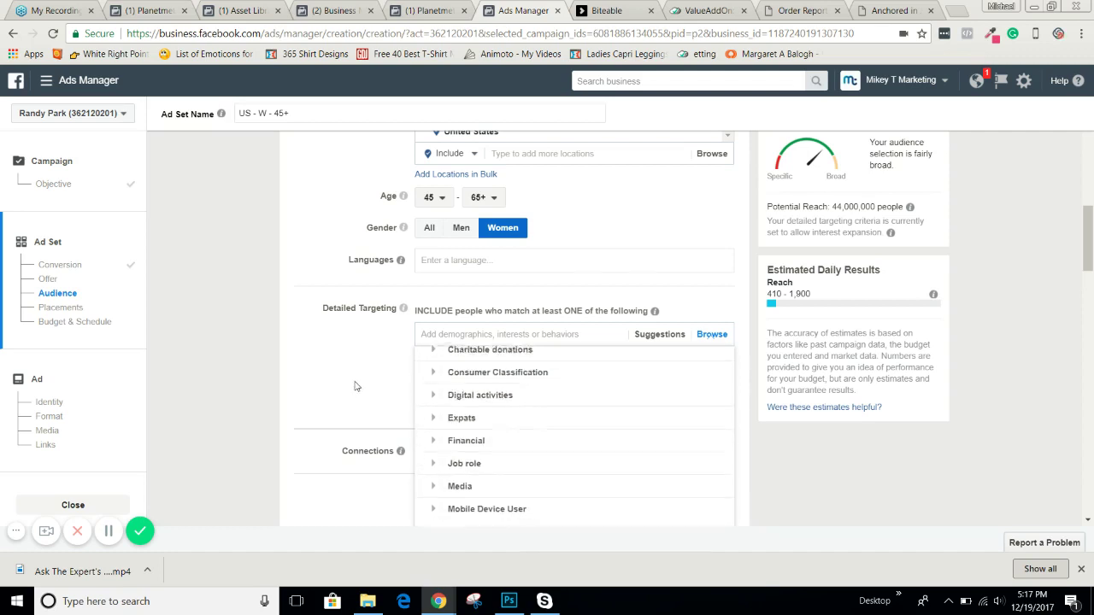
{"action": "left_click", "coordinate": [347, 381]}
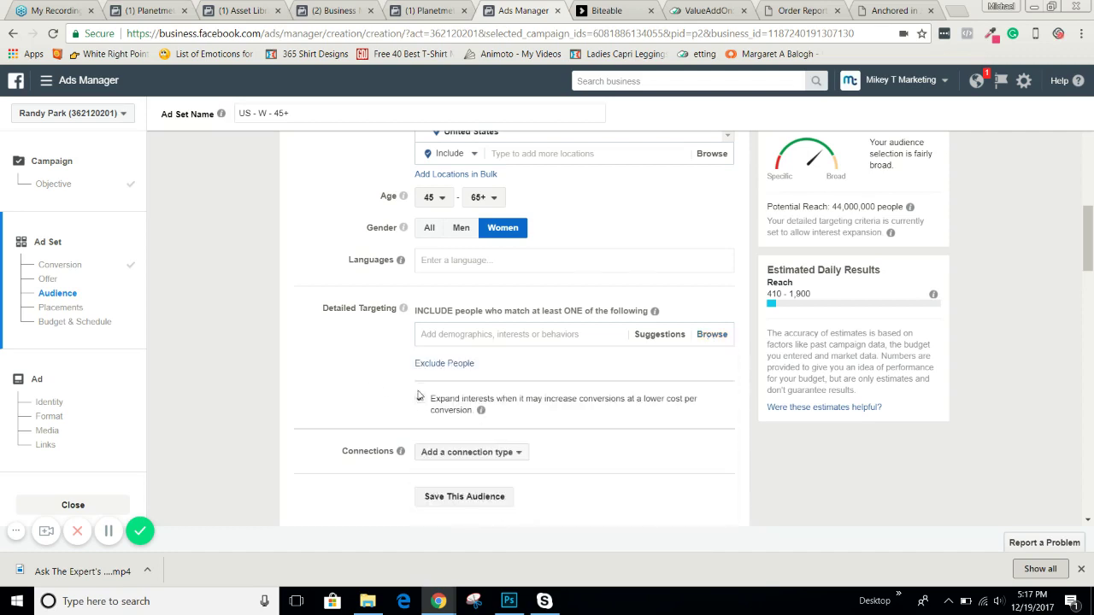
- Add the suggested interest "I Love My Grandchildren" to the audience's detailed targeting
{"action": "left_click", "coordinate": [463, 339]}
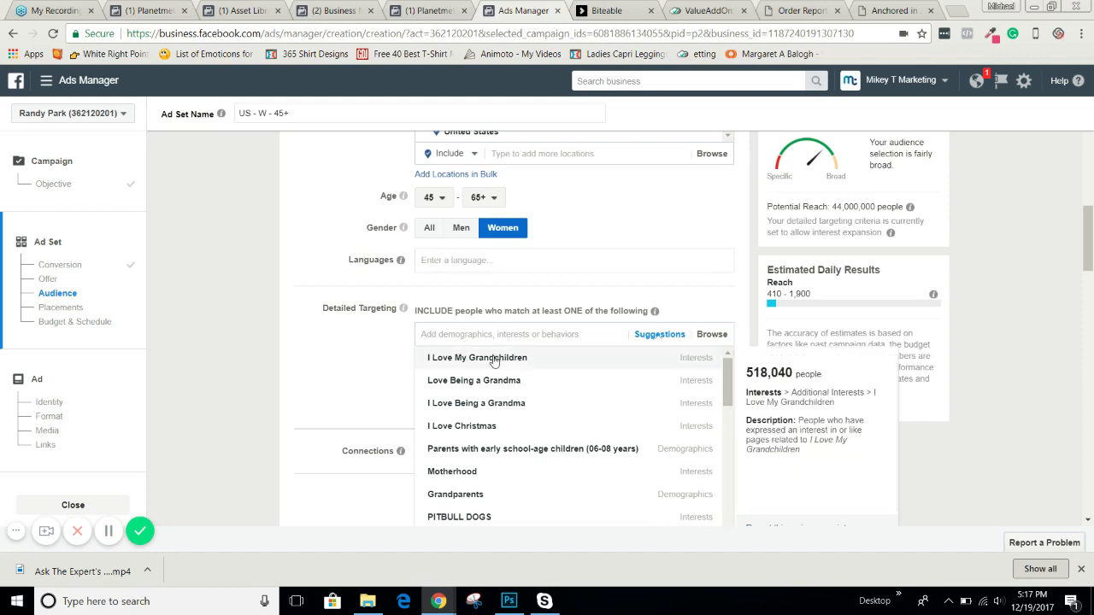
{"action": "left_click", "coordinate": [520, 357]}
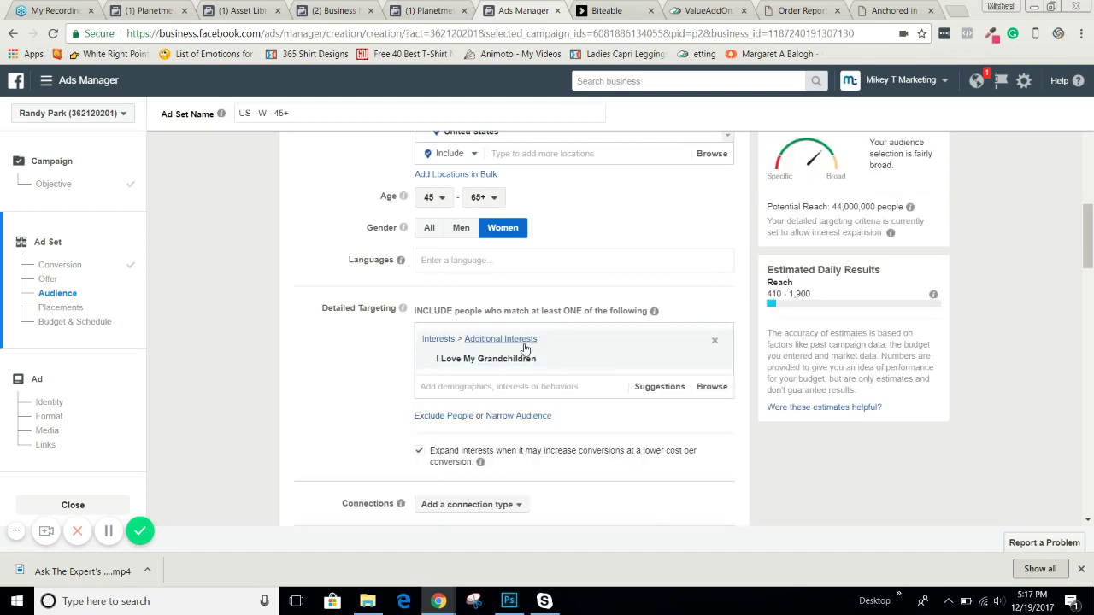
{"action": "scroll", "coordinate": [525, 349], "scroll_direction": "up", "scroll_amount": 2}
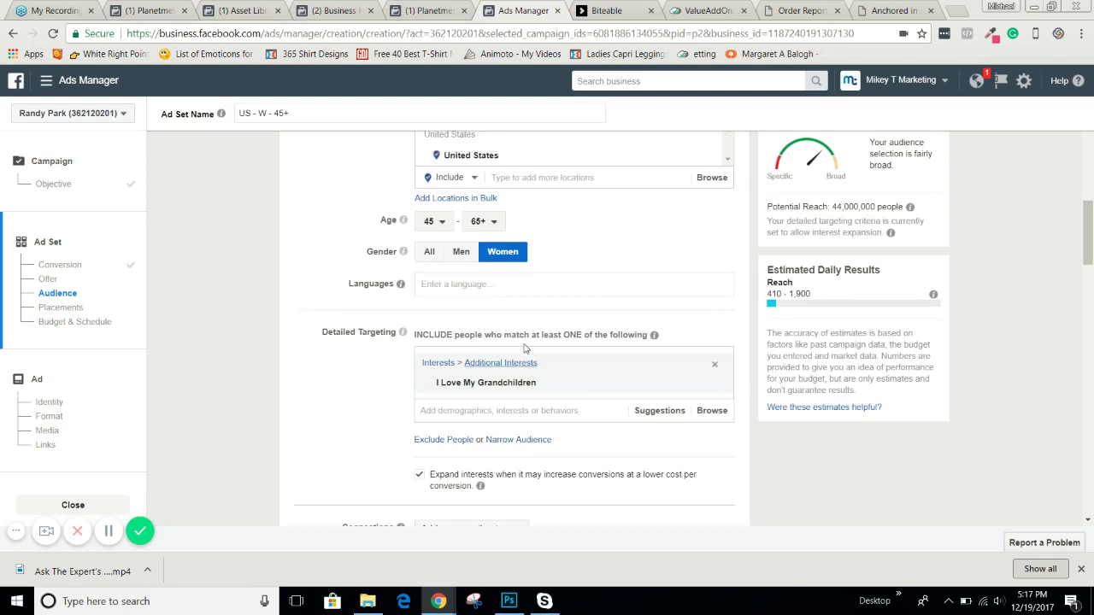
- Turn off the expansion of interests for lower-cost conversions in the audience's detailed targeting
{"action": "scroll", "coordinate": [569, 351], "scroll_direction": "down", "scroll_amount": 3}
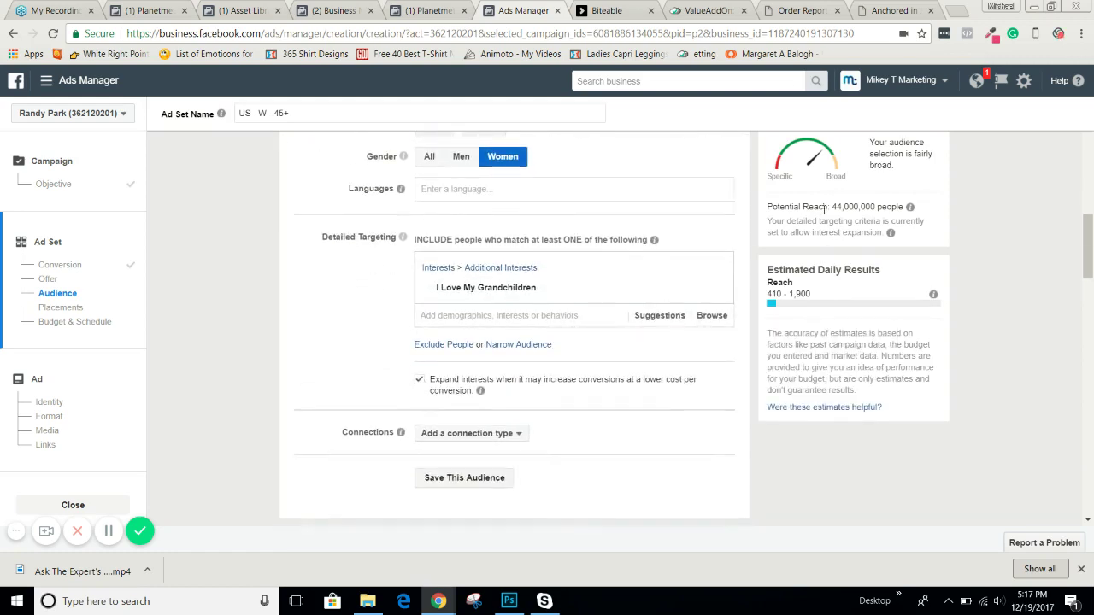
{"action": "left_click", "coordinate": [420, 380]}
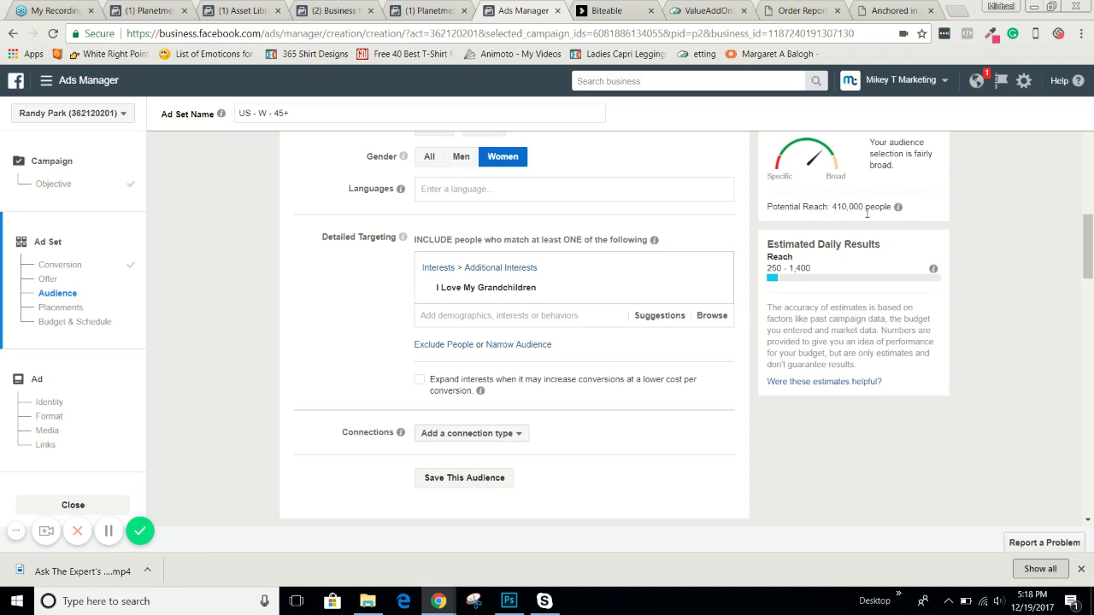
{"action": "left_click", "coordinate": [463, 314]}
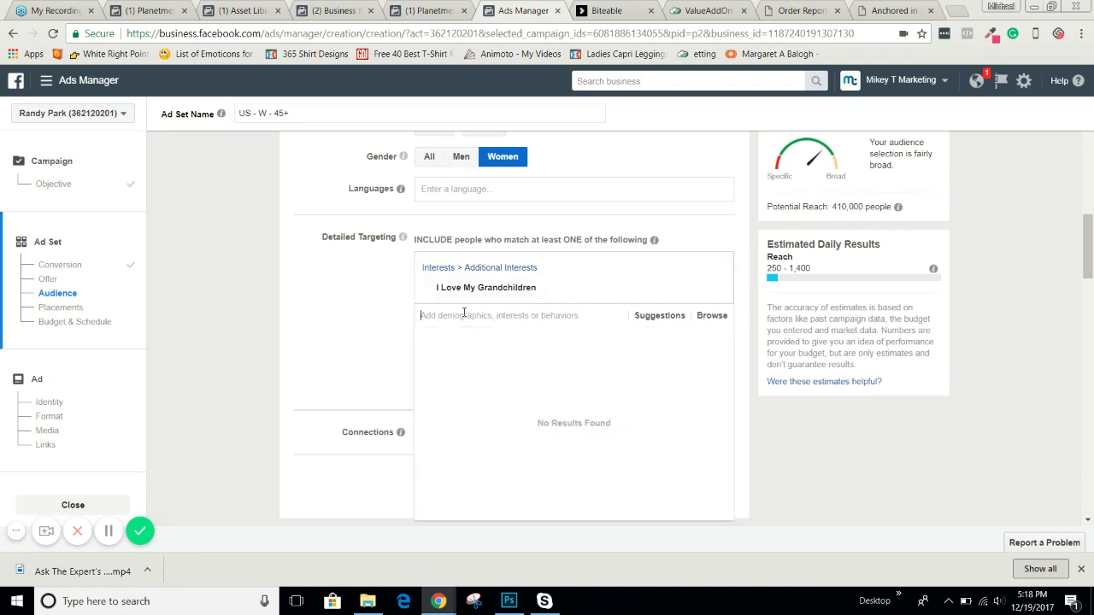
{"action": "left_click", "coordinate": [383, 314]}
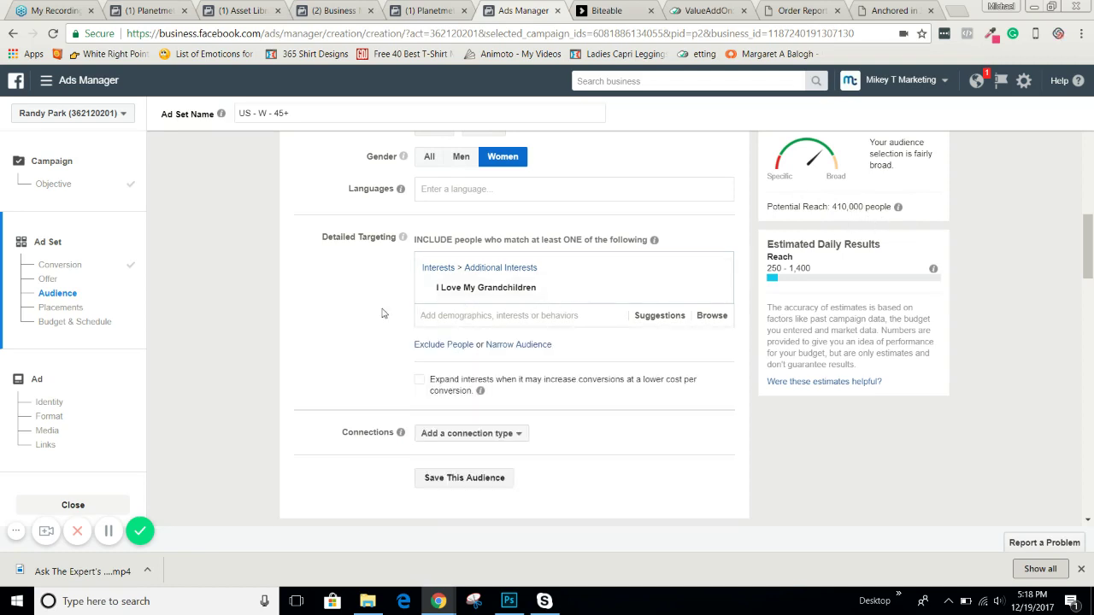
- Add the suggested interests "Love Being a Grandma" and "I Love Being a Grandma" to the included detailed targeting
{"action": "left_click", "coordinate": [453, 318]}
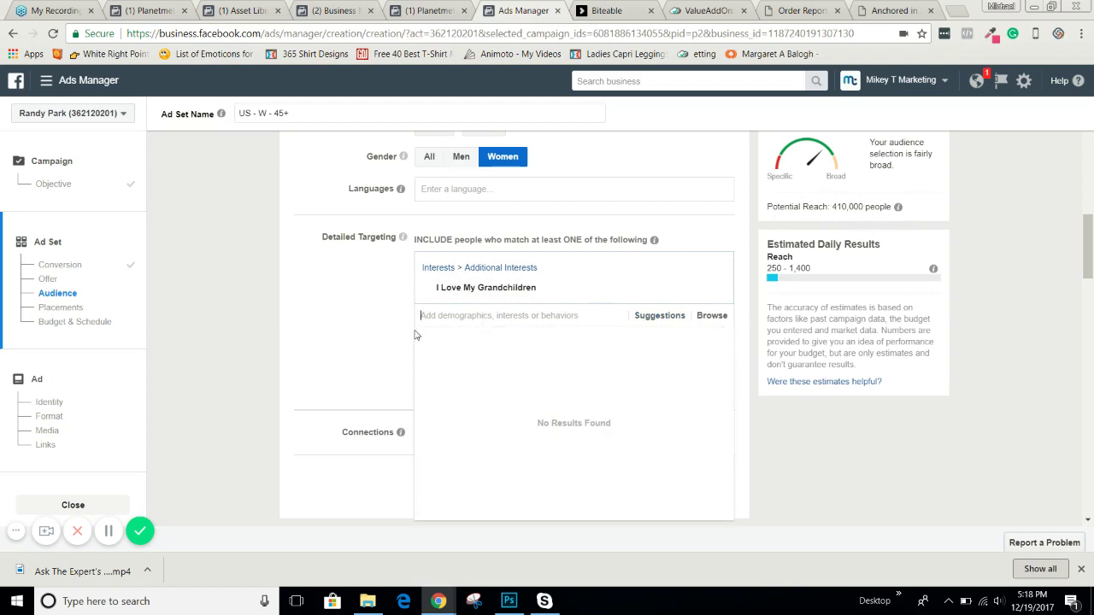
{"action": "left_click", "coordinate": [658, 318]}
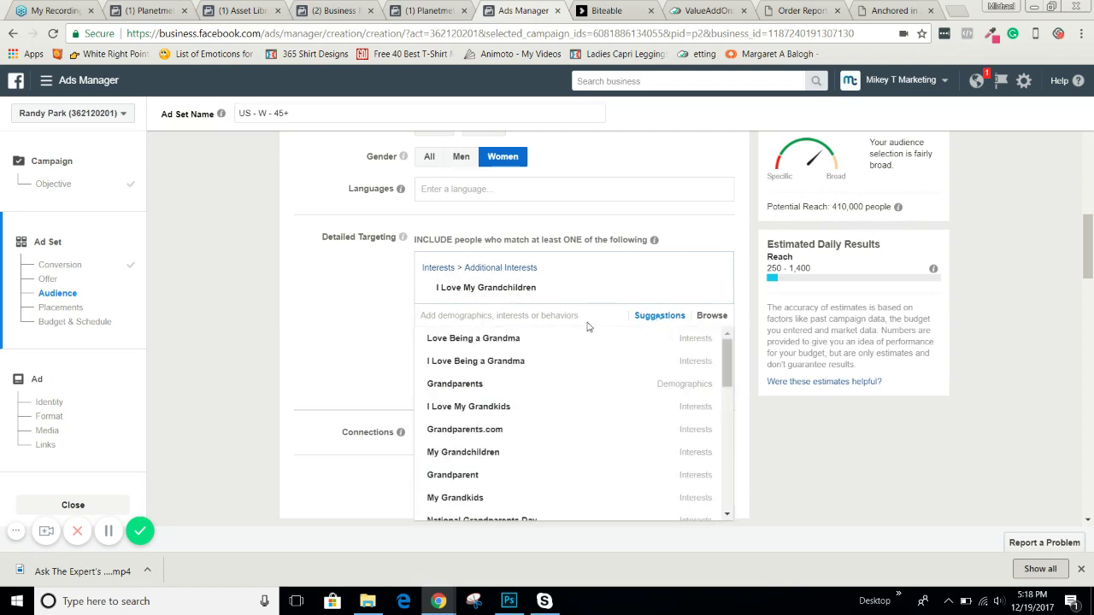
{"action": "left_click", "coordinate": [539, 338]}
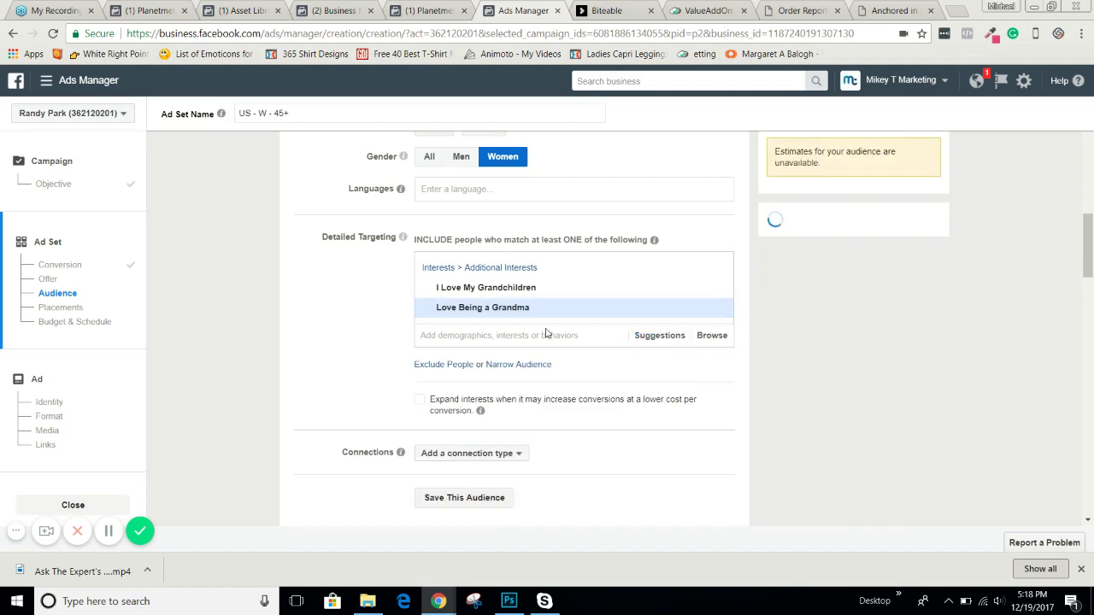
{"action": "left_click", "coordinate": [666, 337]}
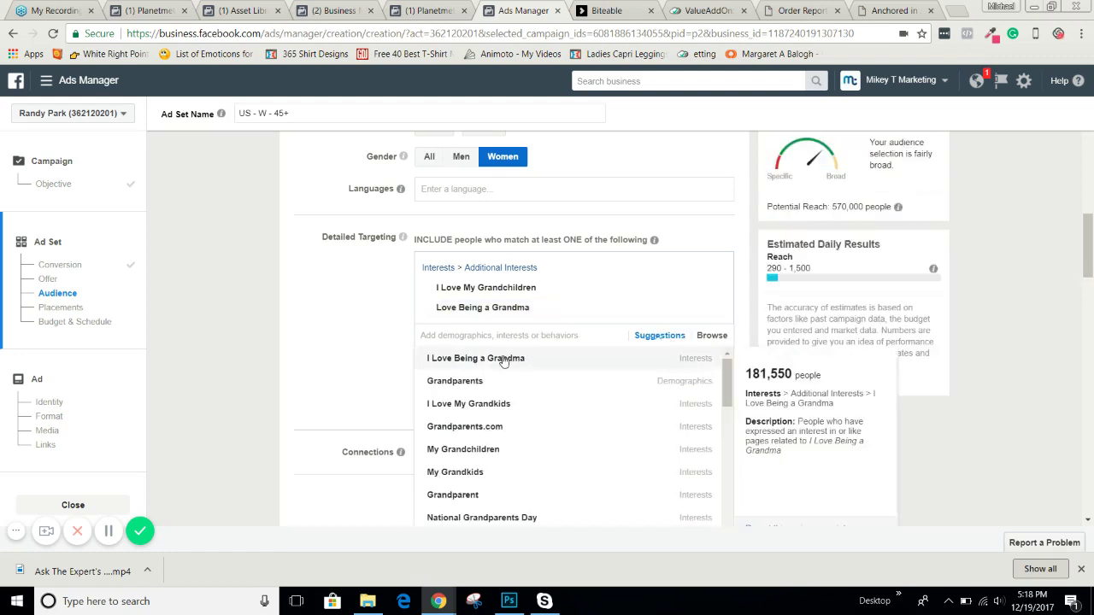
{"action": "left_click", "coordinate": [576, 359]}
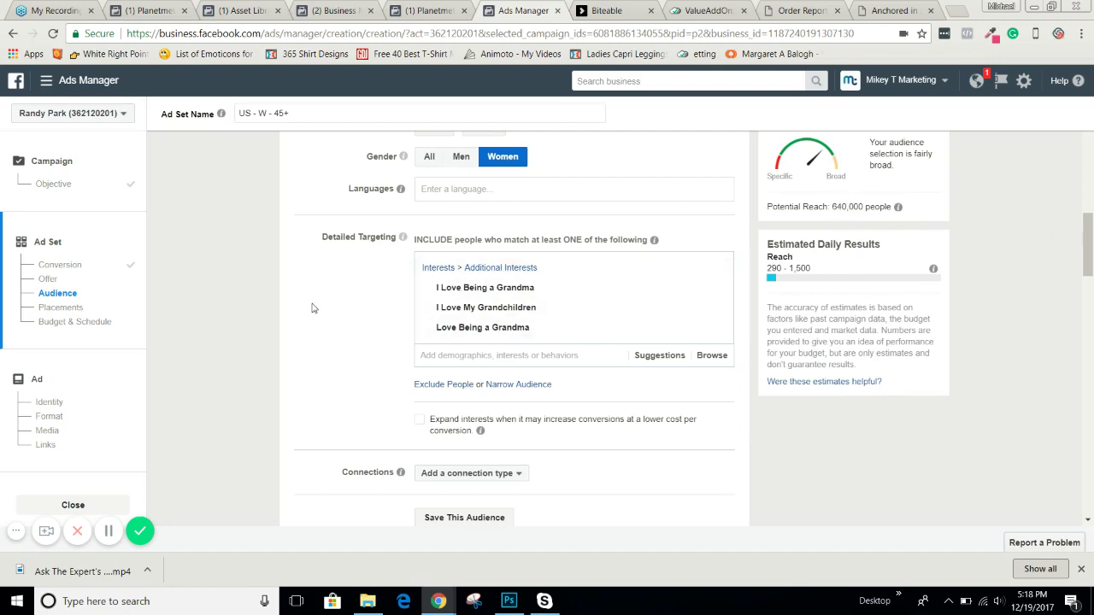
- Narrow the audience to people who must also match the interest "Joyce Meyer"
{"action": "scroll", "coordinate": [313, 306], "scroll_direction": "down", "scroll_amount": 1}
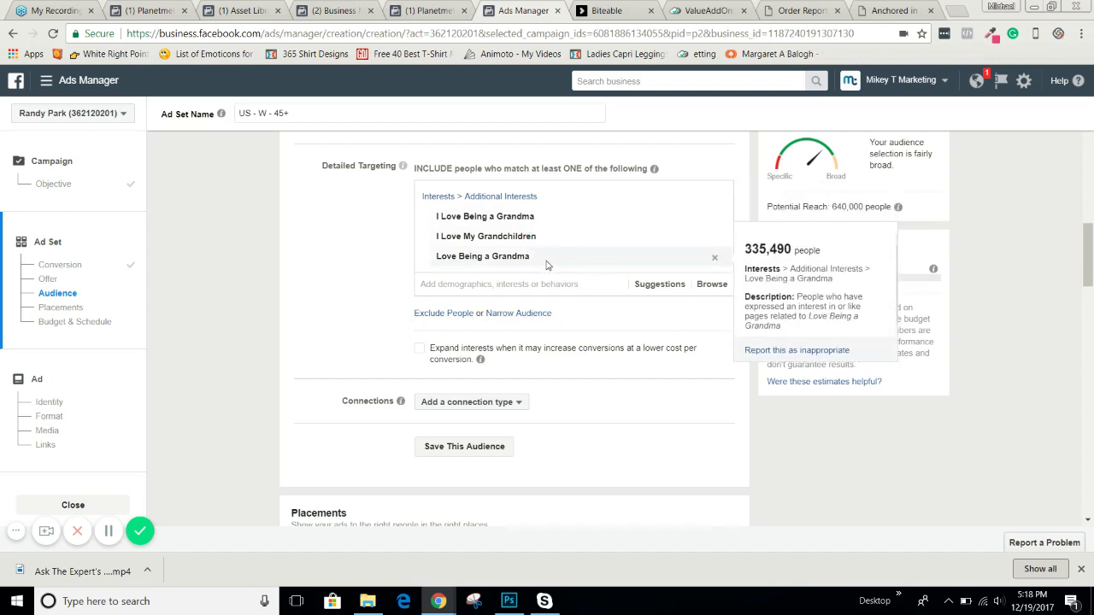
{"action": "mouse_move", "coordinate": [533, 245]}
{"action": "left_click", "coordinate": [532, 314]}
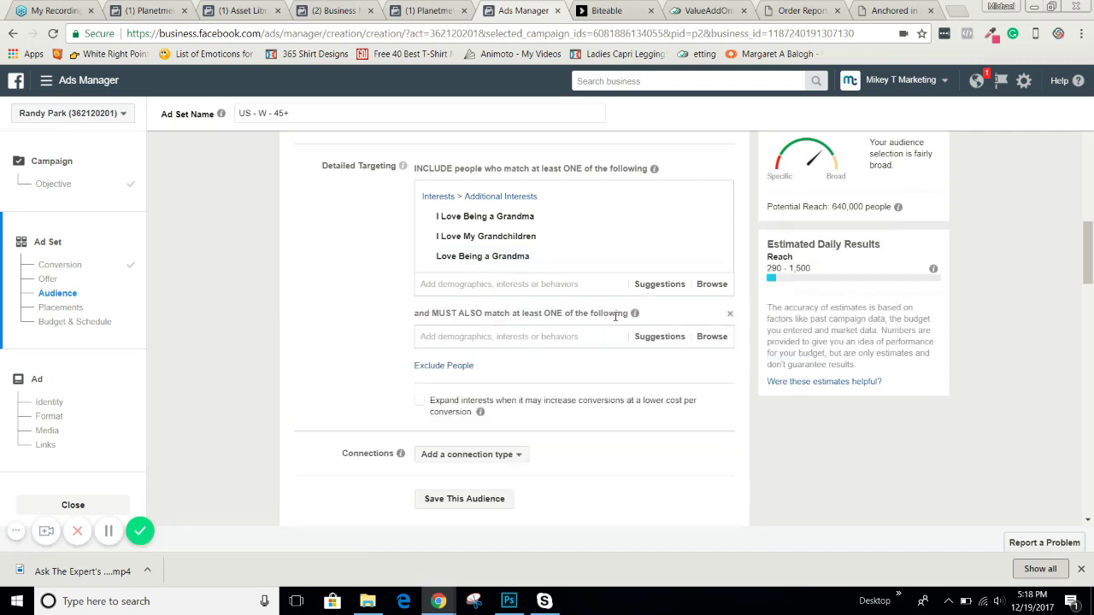
{"action": "left_click", "coordinate": [475, 336]}
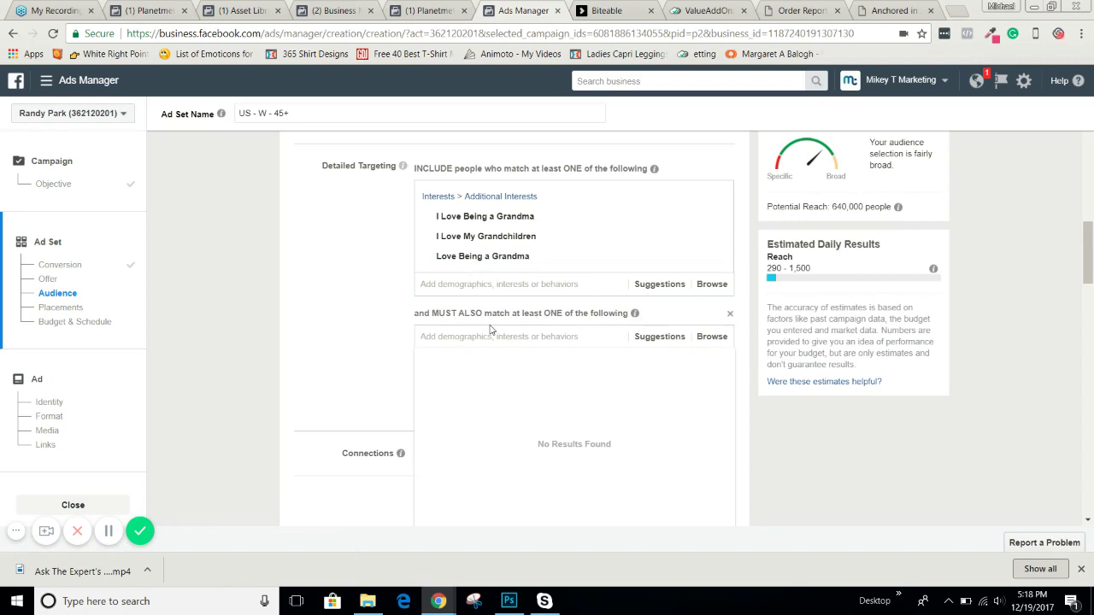
{"action": "type", "text": "joyce"}
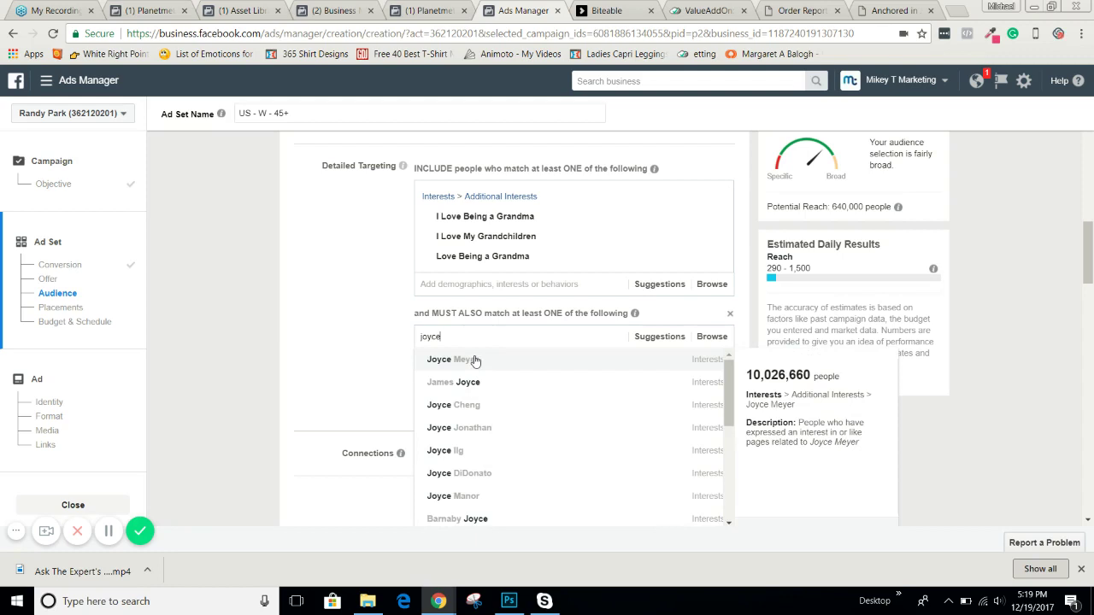
{"action": "left_click", "coordinate": [477, 360]}
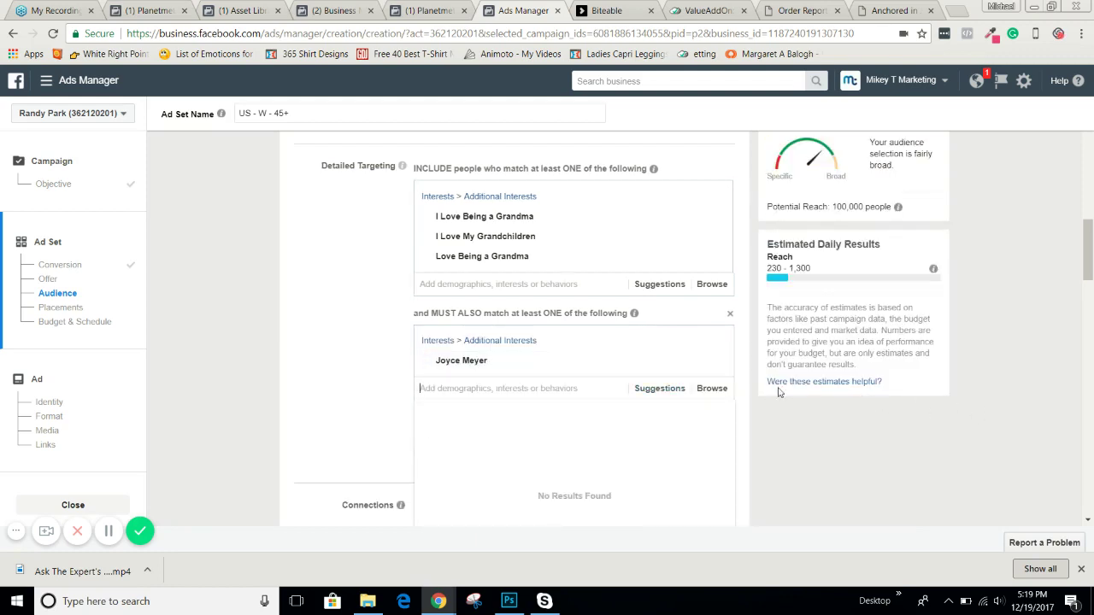
- Replace the ad set name with the included interests: "I Love Being a Grandma I Love My Grandchildren Close Love Being a Grandma"
{"action": "mouse_move", "coordinate": [462, 237]}
{"action": "mouse_move", "coordinate": [479, 369]}
{"action": "mouse_move", "coordinate": [491, 224]}
{"action": "mouse_move", "coordinate": [635, 214]}
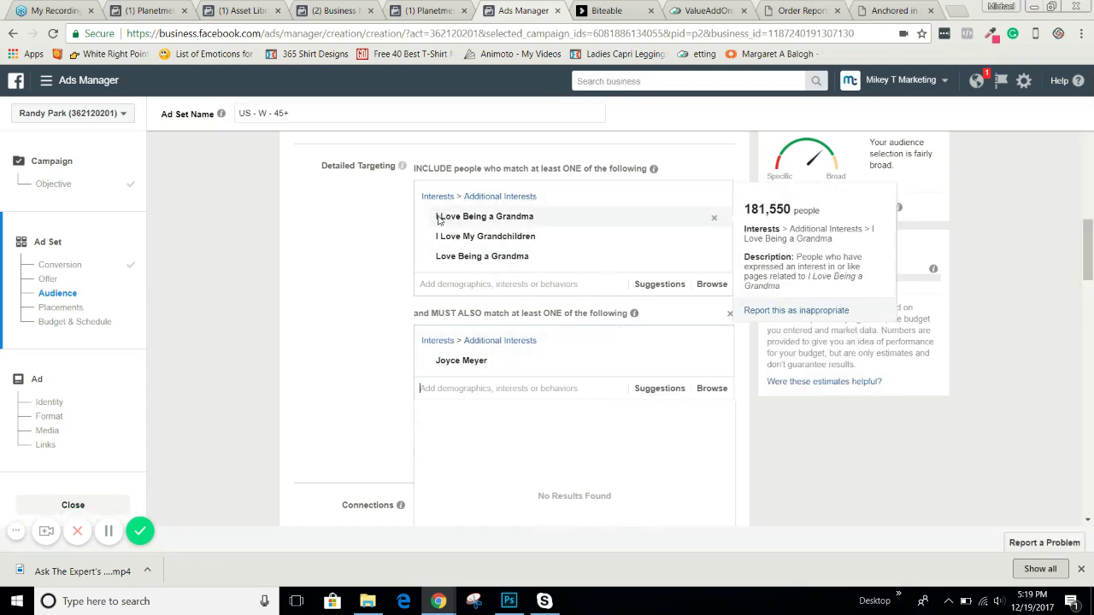
{"action": "left_click_drag", "start_coordinate": [438, 219], "coordinate": [585, 250]}
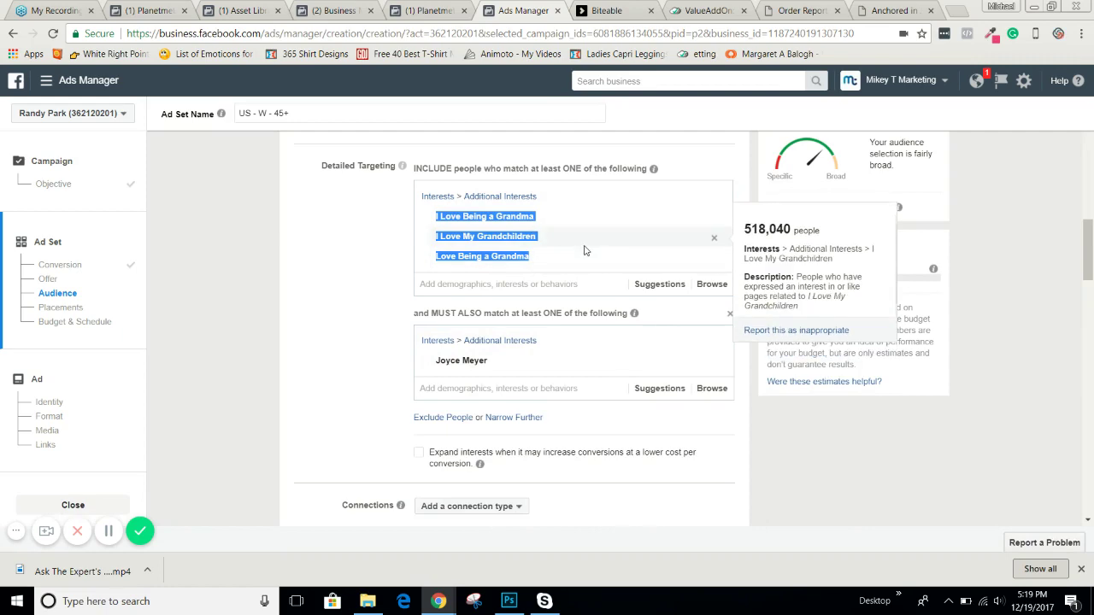
{"action": "scroll", "coordinate": [585, 251], "scroll_direction": "up", "scroll_amount": 10}
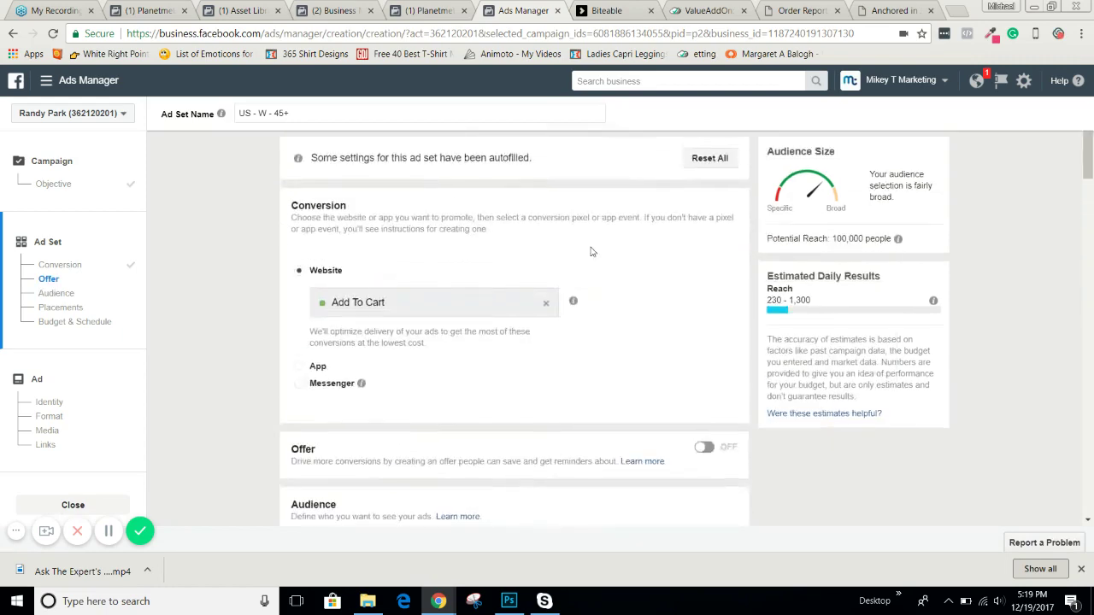
{"action": "triple_click", "coordinate": [468, 165]}
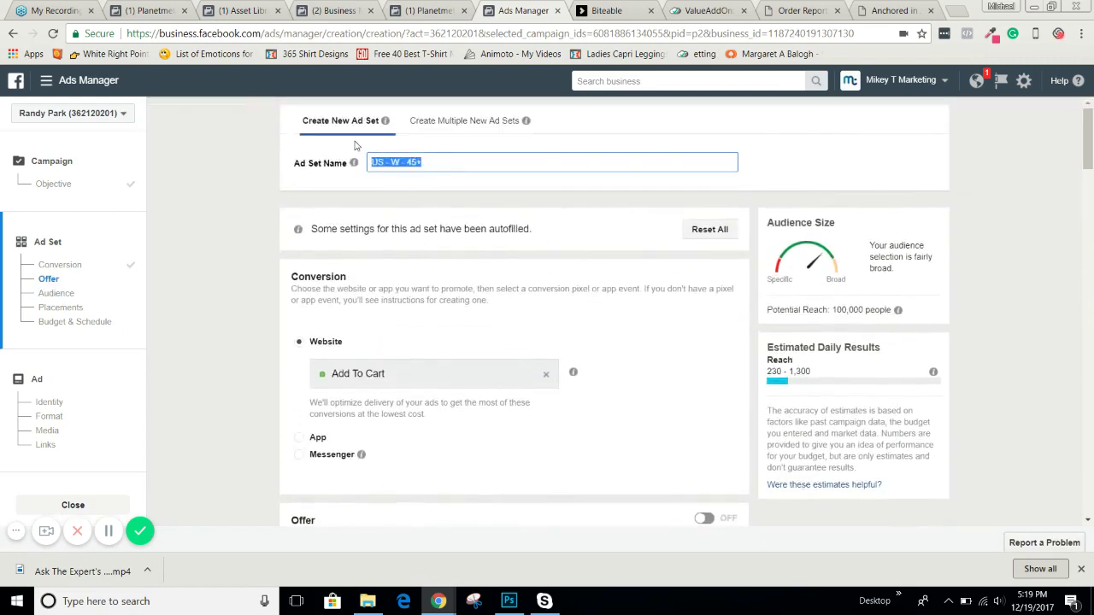
{"action": "type", "text": "I Love Being a Grandma | Love My Grand-Babies | God Love Being a Grandma"}
- Append ", Joyce Meyer-100K" to the ad set name, copying the interest's name from the must-also-match targeting
{"action": "scroll", "coordinate": [569, 311], "scroll_direction": "down", "scroll_amount": 4}
{"action": "scroll", "coordinate": [569, 311], "scroll_direction": "down", "scroll_amount": 5}
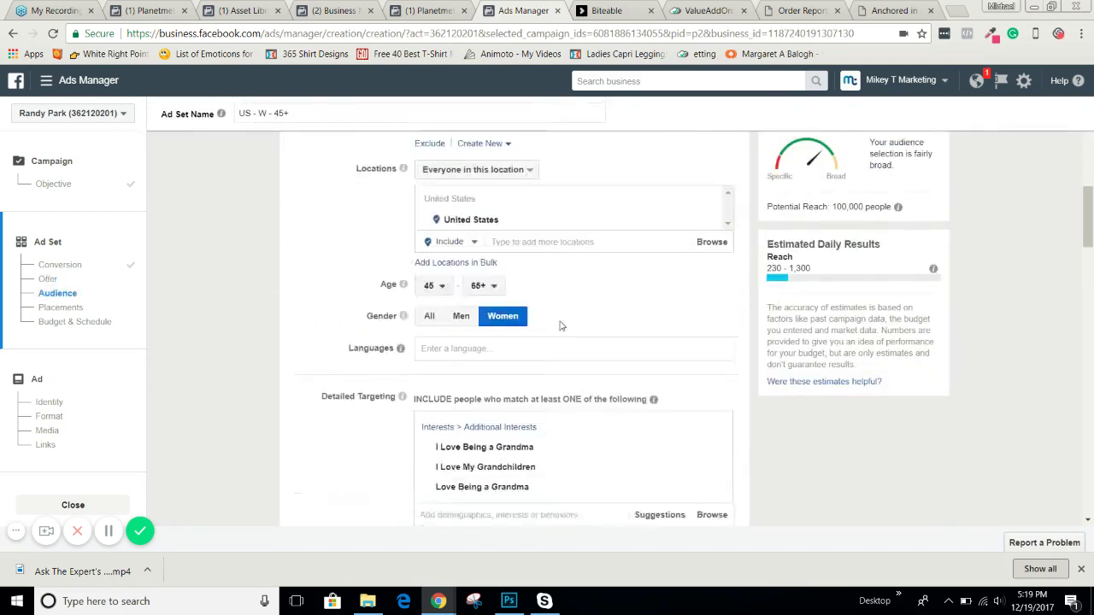
{"action": "triple_click", "coordinate": [477, 363]}
{"action": "key", "text": "ctrl+c"}
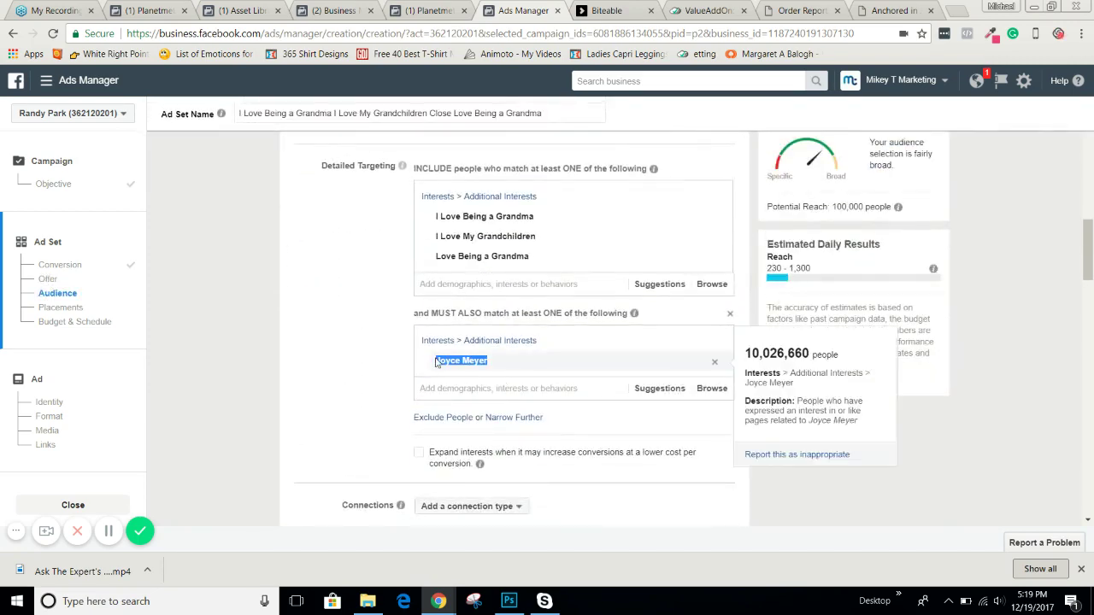
{"action": "scroll", "coordinate": [479, 282], "scroll_direction": "up", "scroll_amount": 4}
{"action": "scroll", "coordinate": [486, 264], "scroll_direction": "up", "scroll_amount": 5}
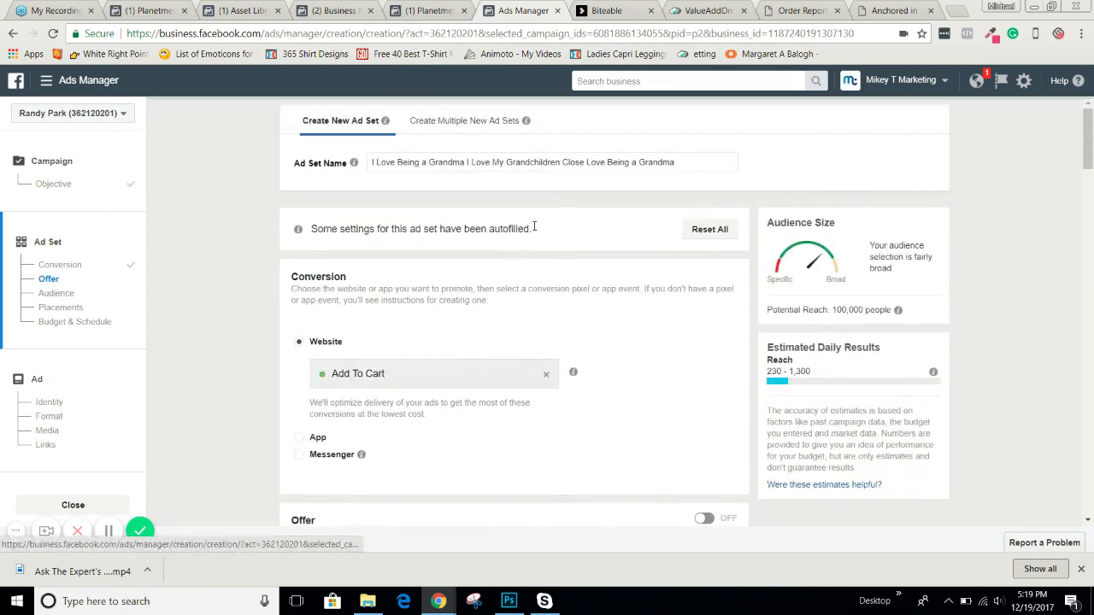
{"action": "left_click", "coordinate": [691, 162]}
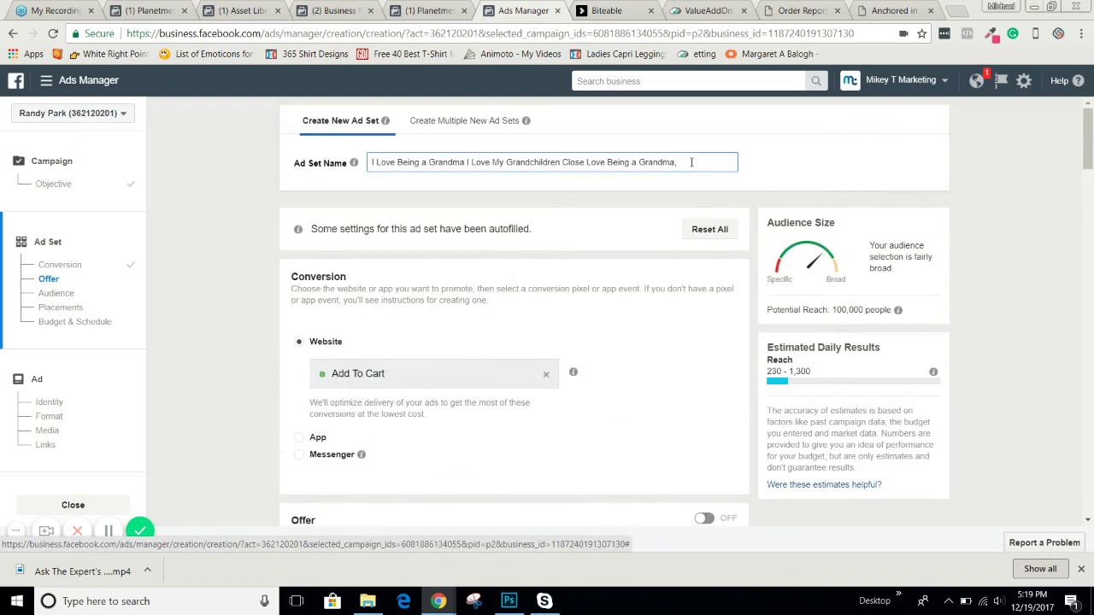
{"action": "key", "text": "ctrl+v"}
{"action": "type", "text": "-100K"}
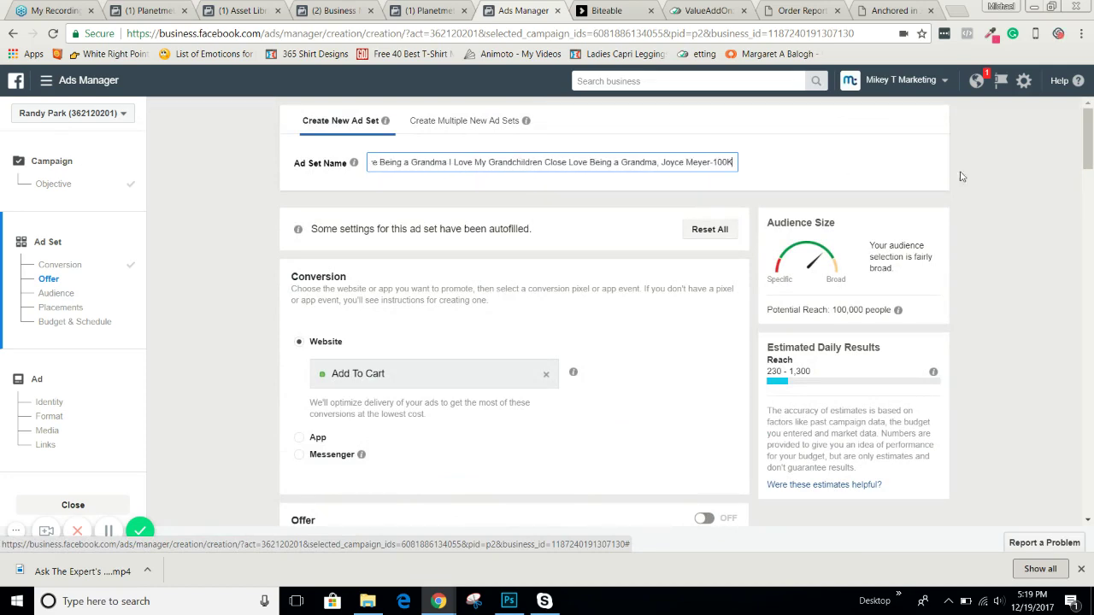
- Keep the placements set to manual editing and remove the Messenger Home placement from the ad set
{"action": "scroll", "coordinate": [1005, 191], "scroll_direction": "down", "scroll_amount": 10}
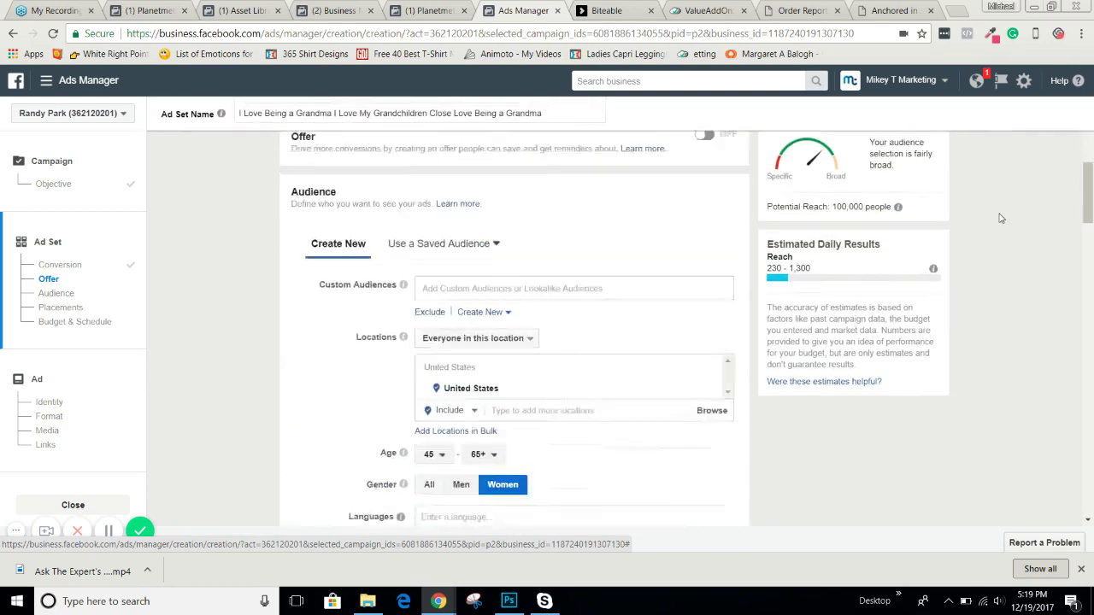
{"action": "scroll", "coordinate": [1004, 220], "scroll_direction": "down", "scroll_amount": 4}
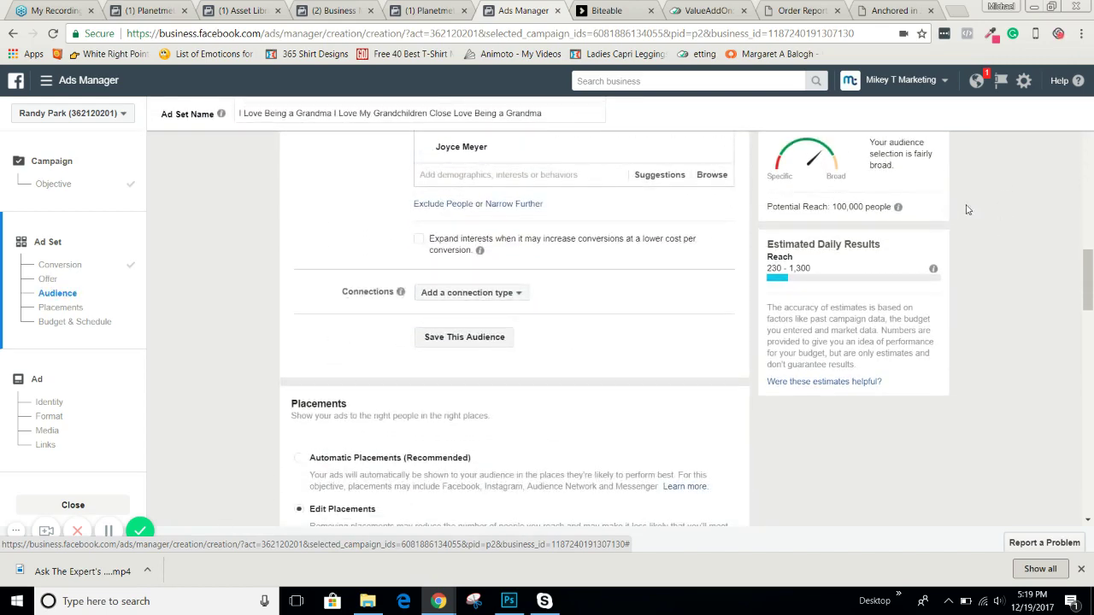
{"action": "scroll", "coordinate": [983, 212], "scroll_direction": "down", "scroll_amount": 2}
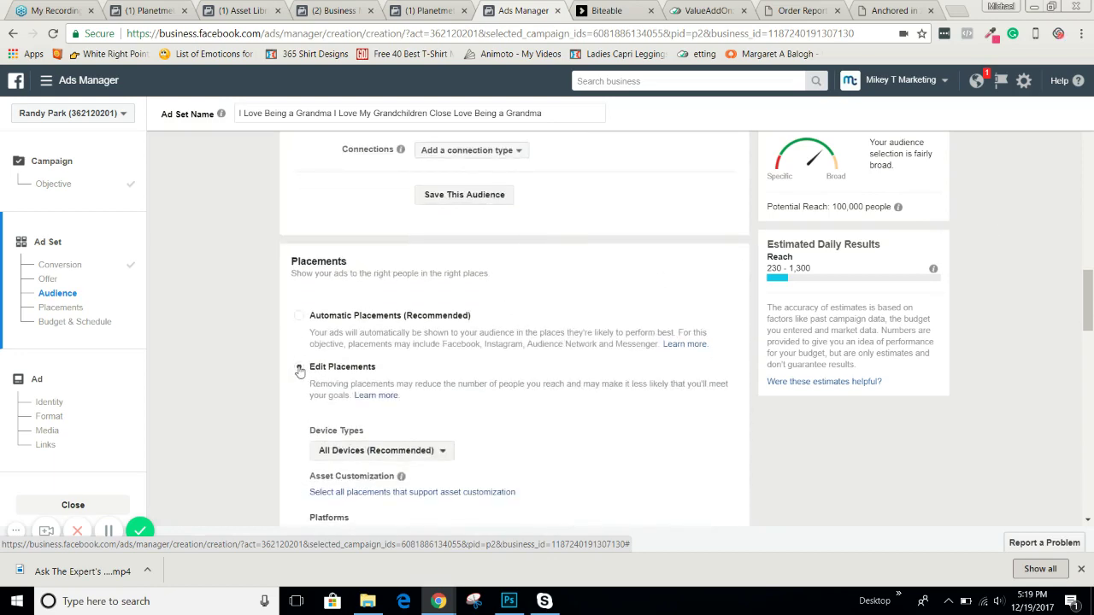
{"action": "left_click", "coordinate": [299, 369]}
{"action": "scroll", "coordinate": [299, 370], "scroll_direction": "down", "scroll_amount": 3}
{"action": "scroll", "coordinate": [299, 372], "scroll_direction": "down", "scroll_amount": 3}
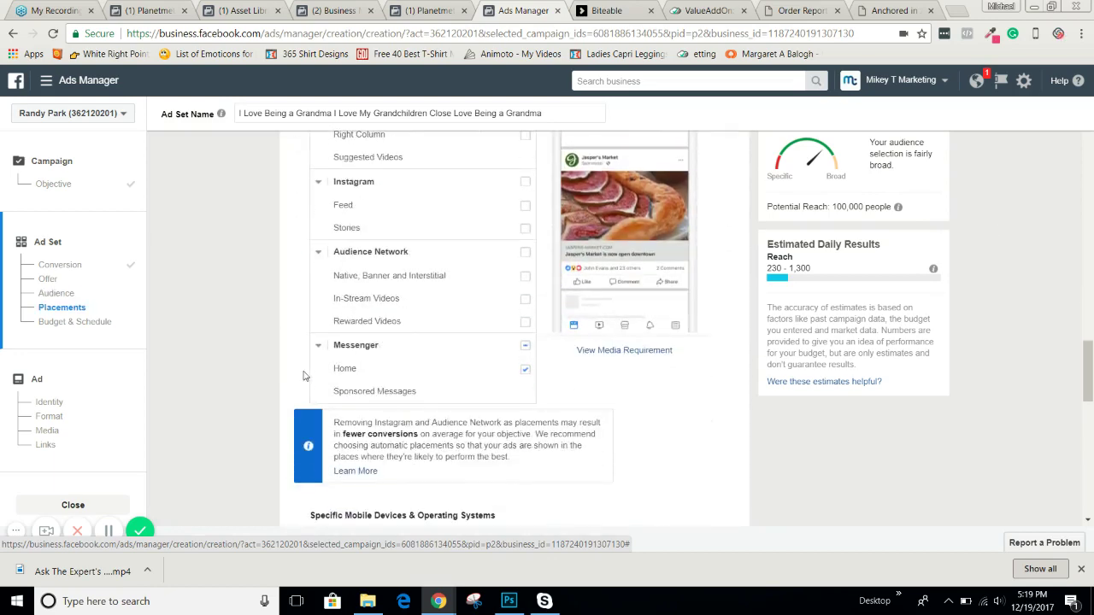
{"action": "left_click", "coordinate": [525, 370]}
- Review the platform placements and mobile device options, plus the budget, schedule, delivery optimization and bid strategy settings
{"action": "scroll", "coordinate": [245, 393], "scroll_direction": "up", "scroll_amount": 3}
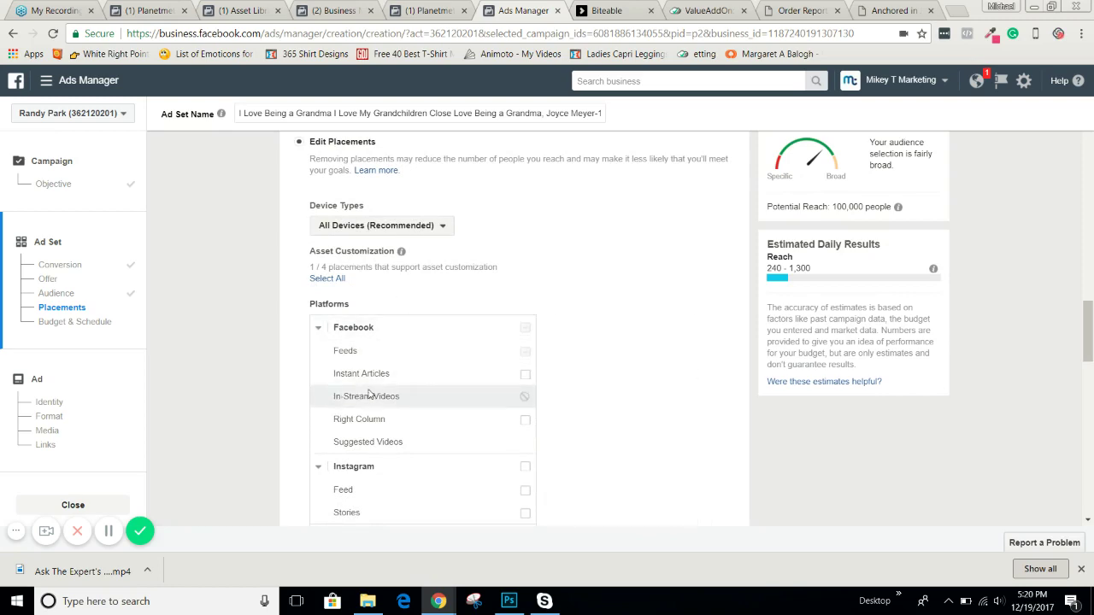
{"action": "scroll", "coordinate": [350, 341], "scroll_direction": "down", "scroll_amount": 3}
{"action": "scroll", "coordinate": [348, 333], "scroll_direction": "up", "scroll_amount": 2}
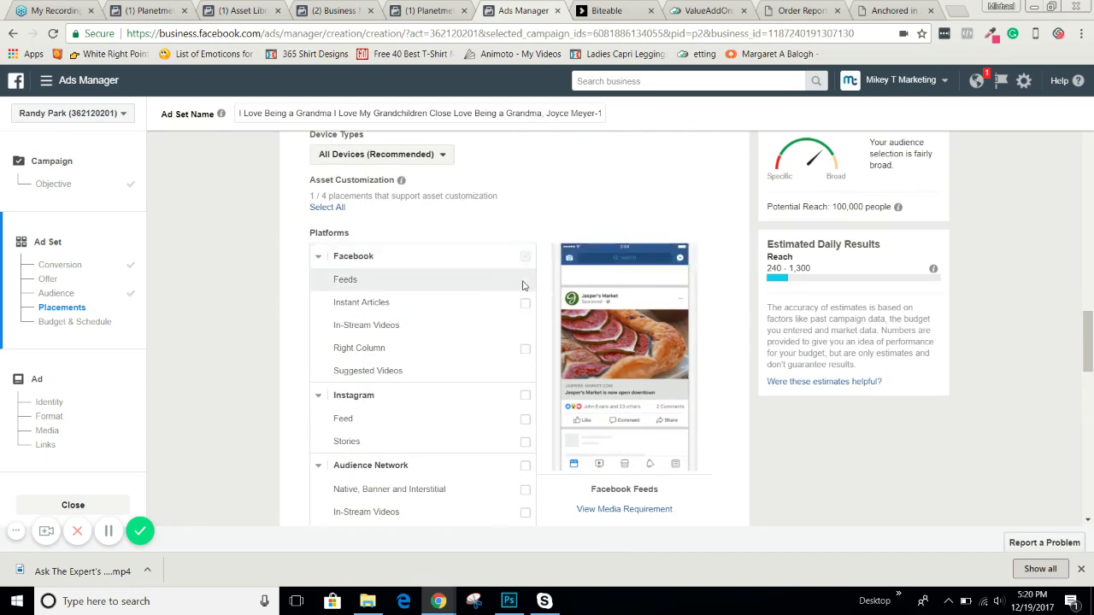
{"action": "scroll", "coordinate": [454, 303], "scroll_direction": "down", "scroll_amount": 4}
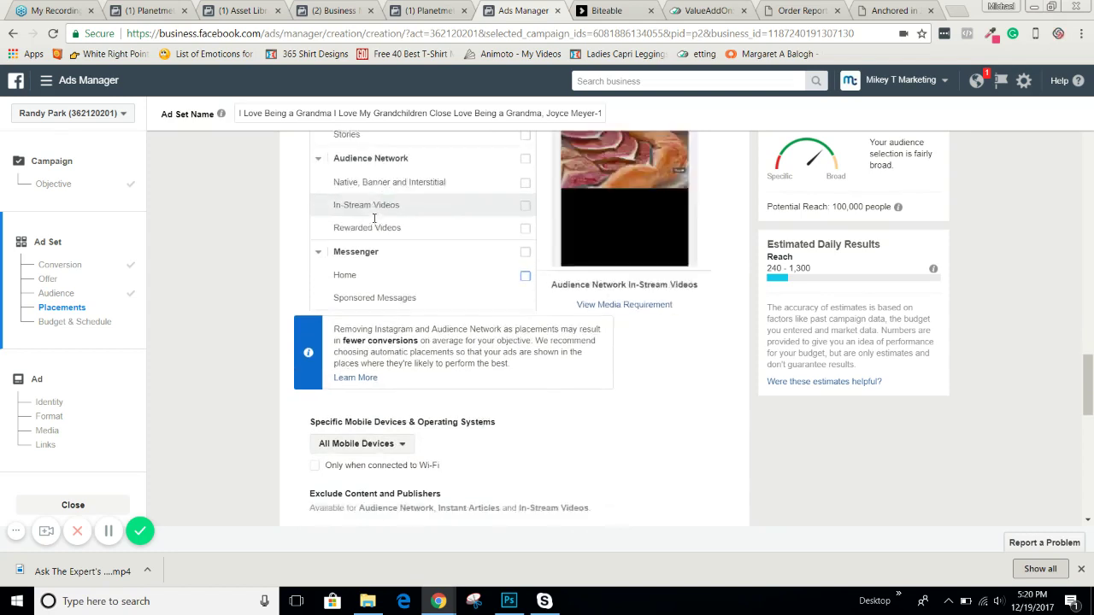
{"action": "scroll", "coordinate": [376, 229], "scroll_direction": "down", "scroll_amount": 2}
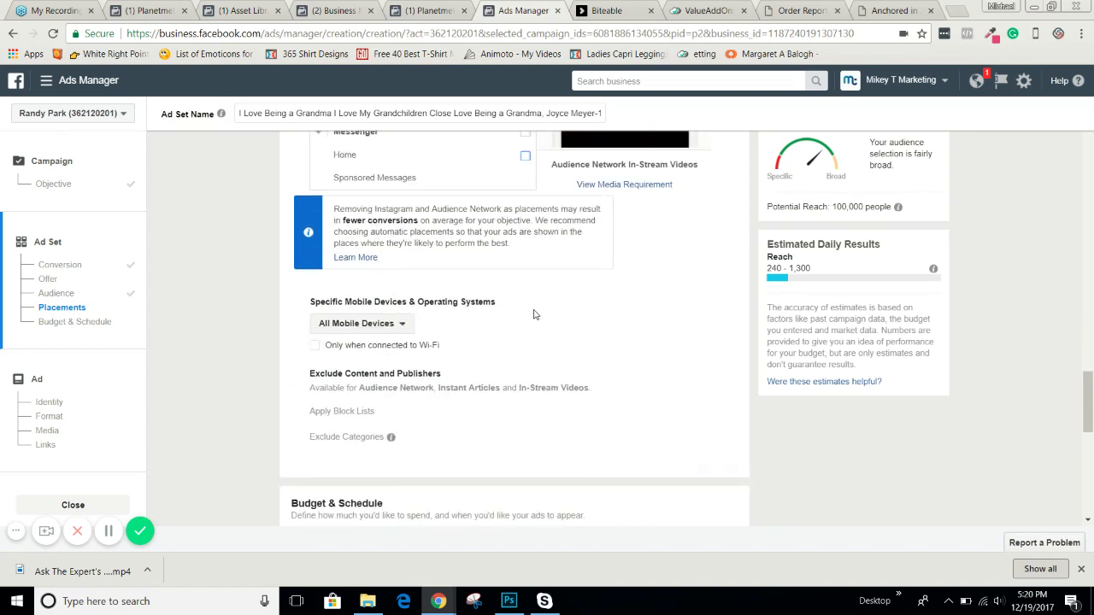
{"action": "scroll", "coordinate": [534, 317], "scroll_direction": "down", "scroll_amount": 2}
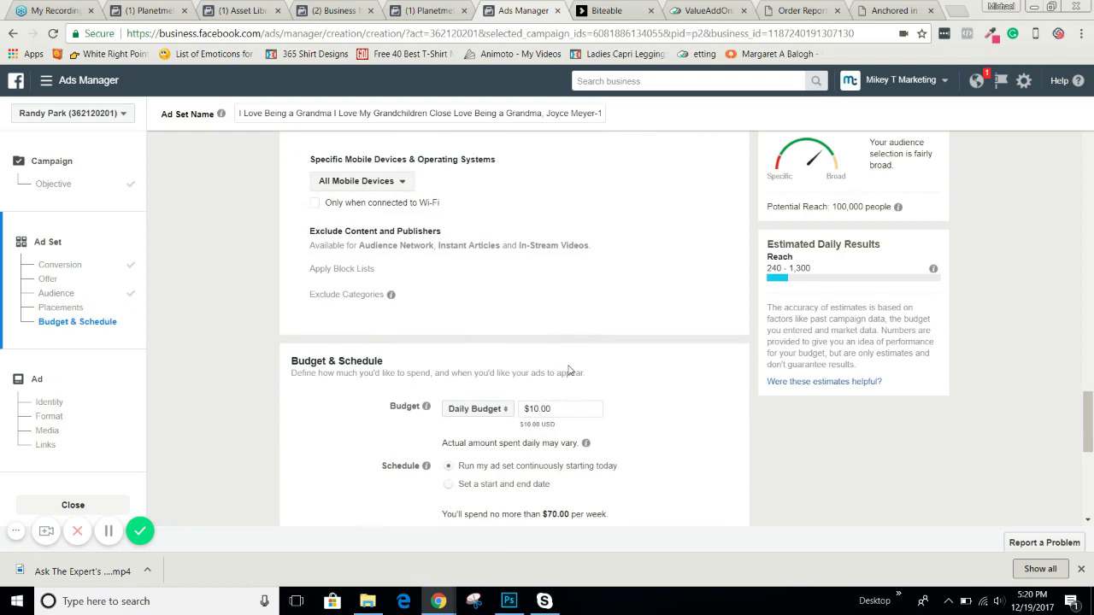
{"action": "scroll", "coordinate": [570, 370], "scroll_direction": "down", "scroll_amount": 3}
{"action": "scroll", "coordinate": [570, 370], "scroll_direction": "down", "scroll_amount": 3}
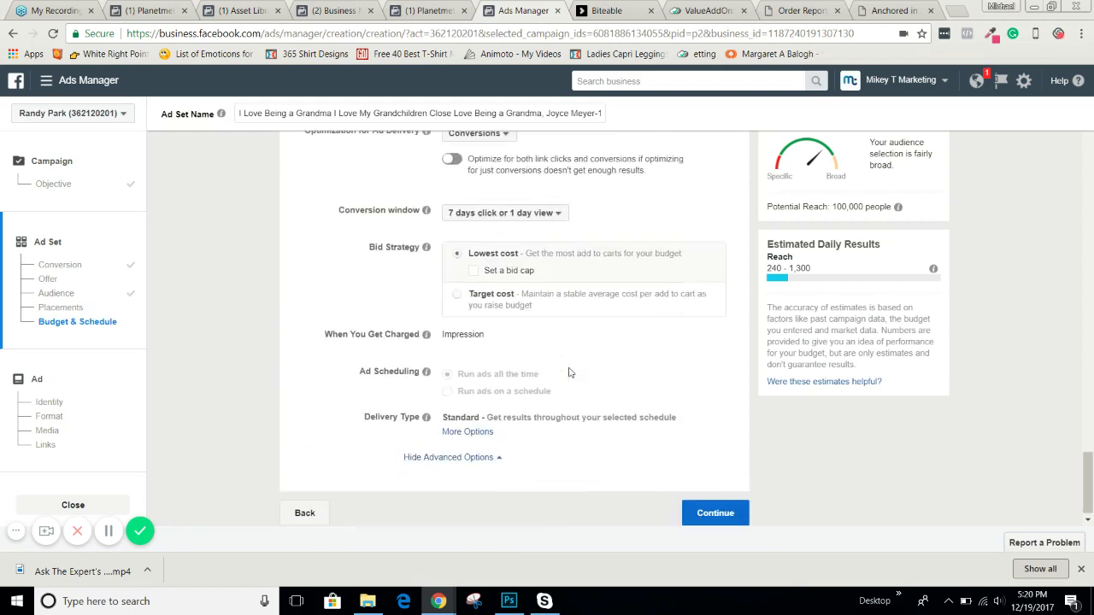
{"action": "scroll", "coordinate": [539, 367], "scroll_direction": "up", "scroll_amount": 2}
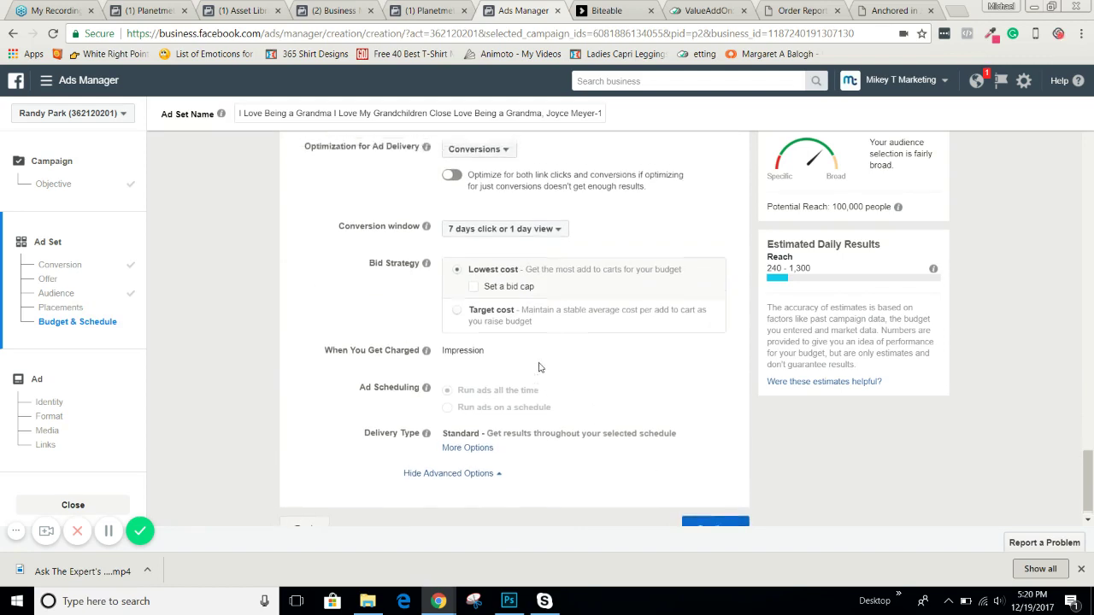
{"action": "mouse_move", "coordinate": [482, 407]}
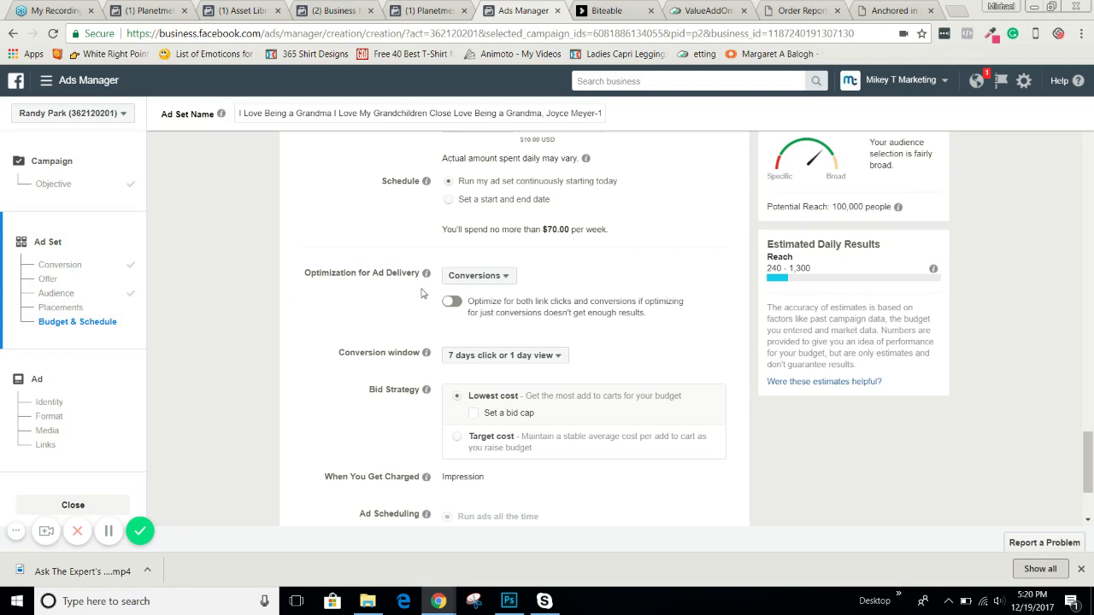
- Turn on optimizing for both link clicks and conversions in the ad delivery optimization, leaving it at Standard
{"action": "left_click", "coordinate": [452, 302]}
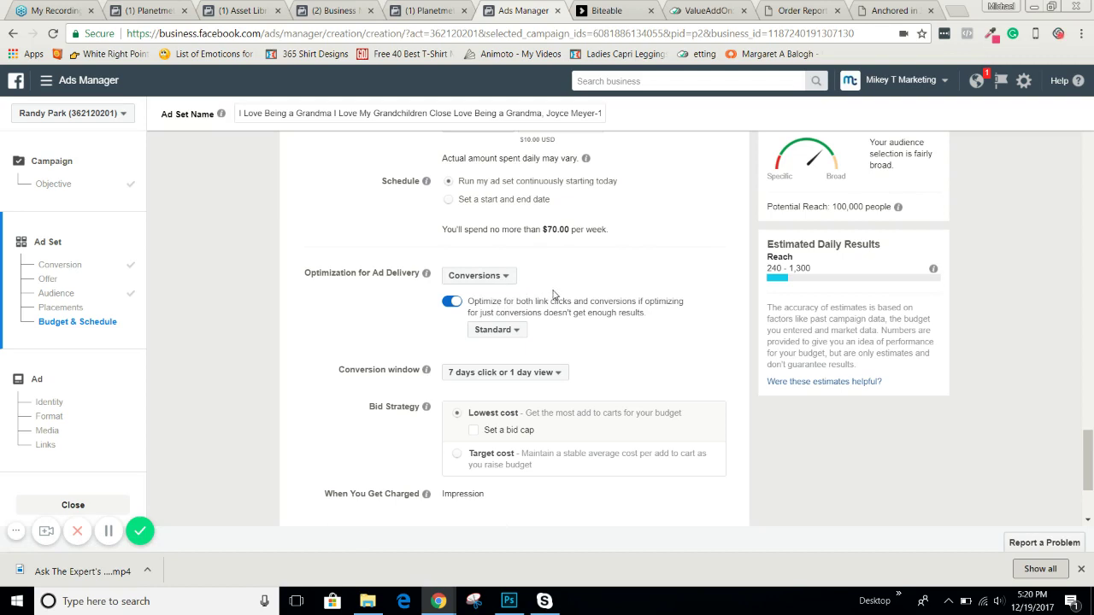
{"action": "scroll", "coordinate": [553, 295], "scroll_direction": "down", "scroll_amount": 2}
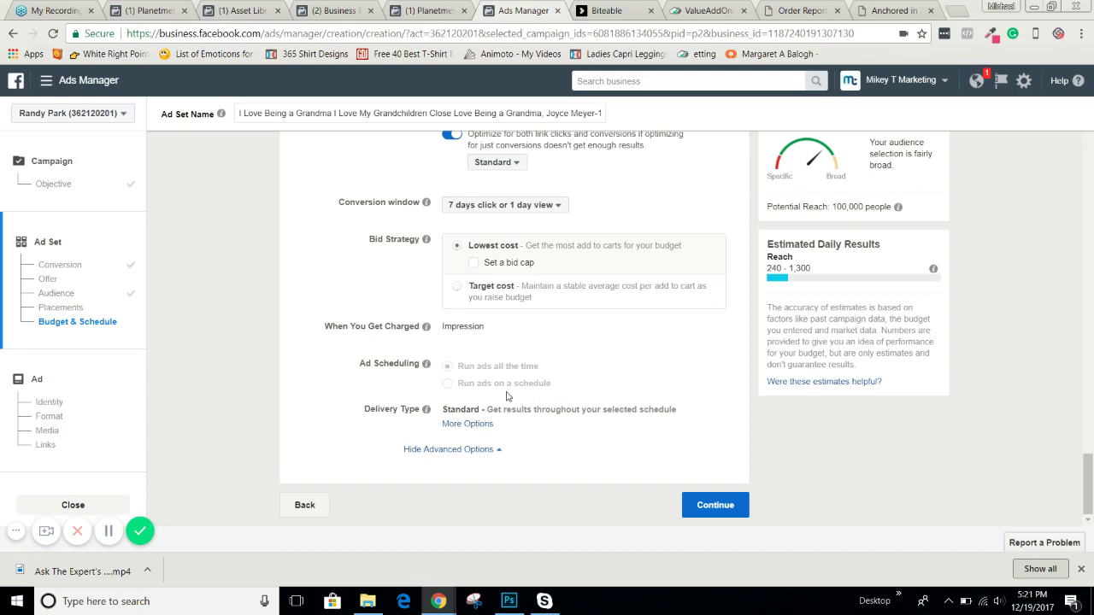
- Check the budget type choices, keep Daily Budget, and continue from the ad set to the ad setup
{"action": "scroll", "coordinate": [506, 395], "scroll_direction": "up", "scroll_amount": 5}
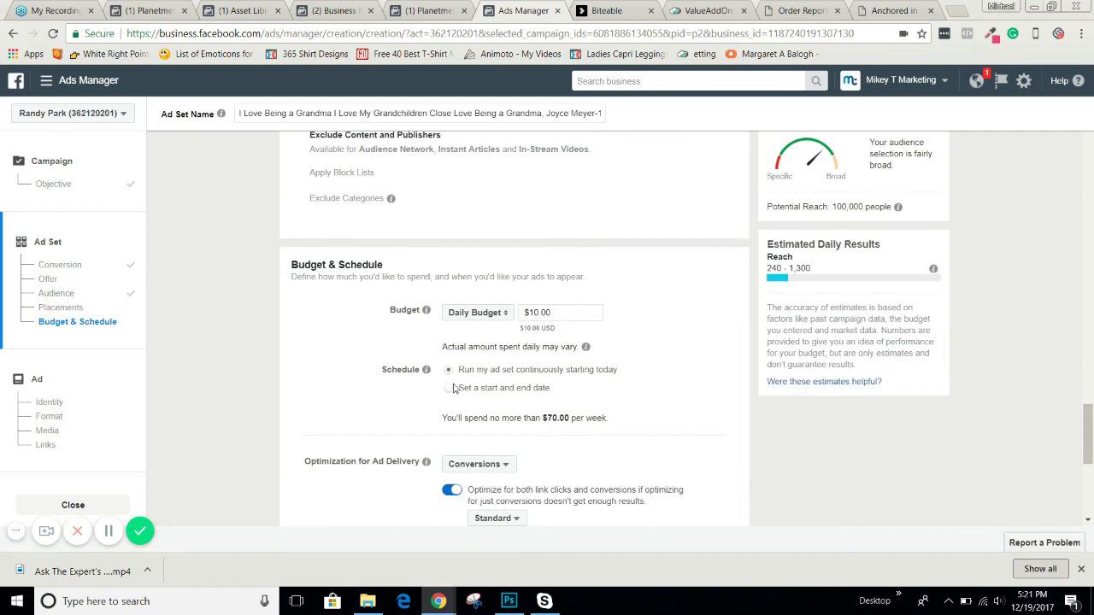
{"action": "left_click", "coordinate": [490, 317]}
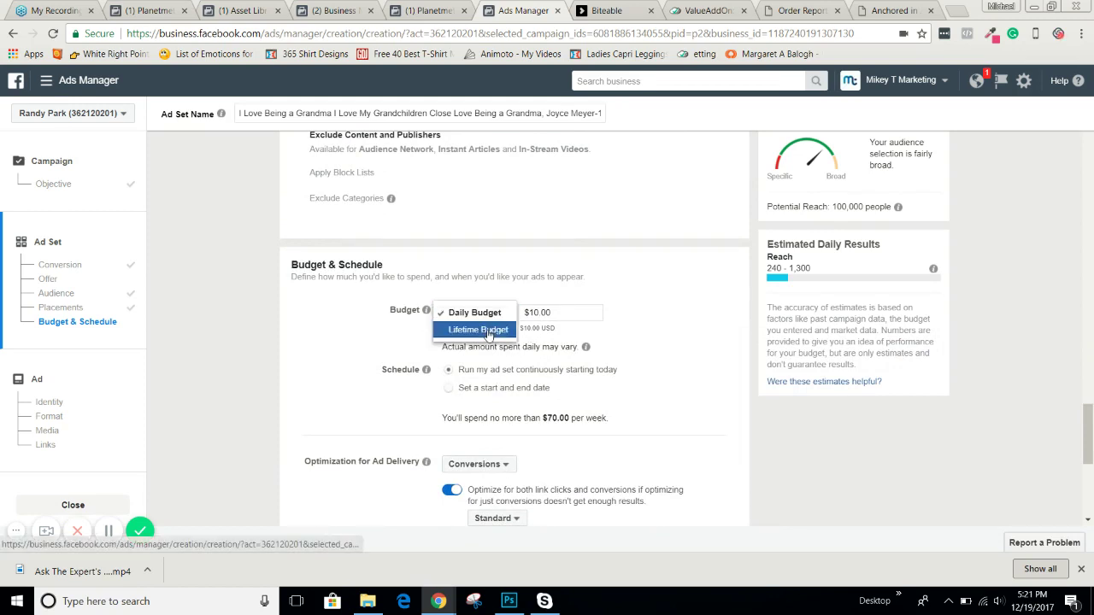
{"action": "scroll", "coordinate": [653, 373], "scroll_direction": "down", "scroll_amount": 1}
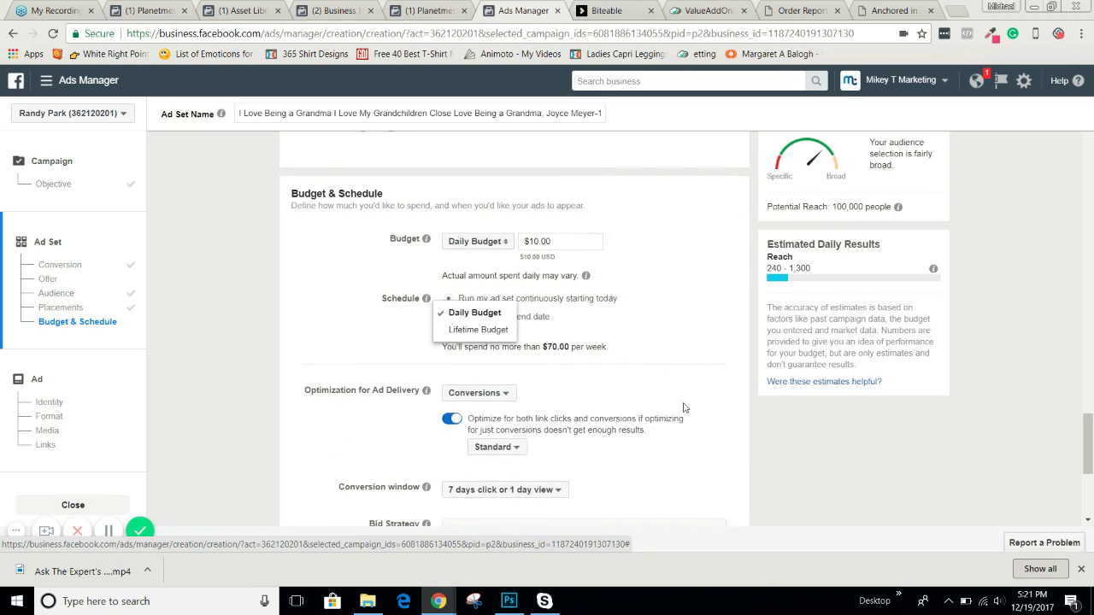
{"action": "left_click", "coordinate": [808, 455]}
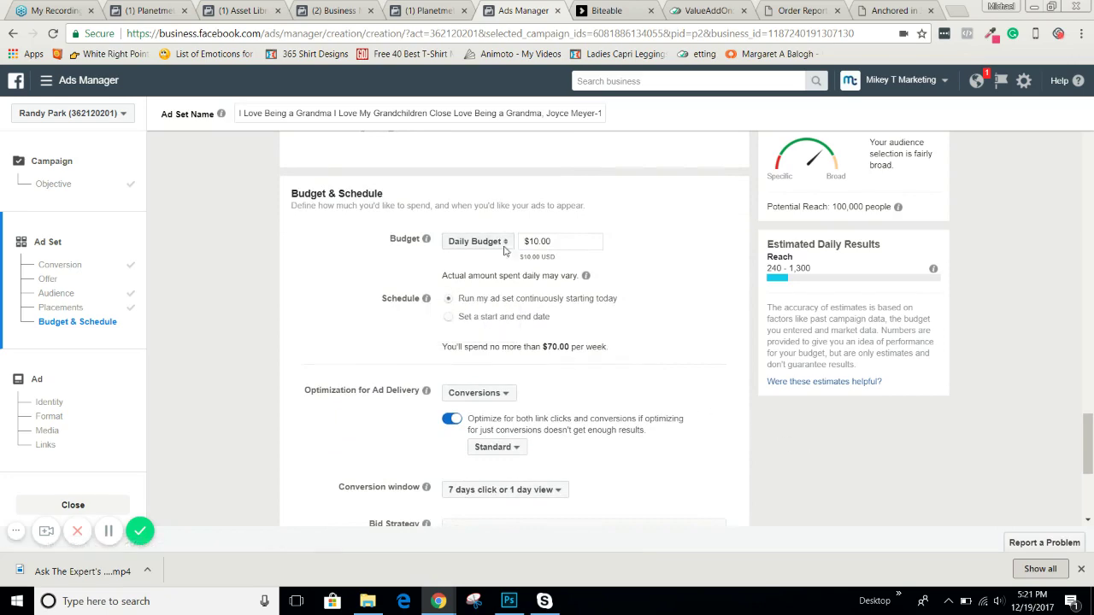
{"action": "scroll", "coordinate": [487, 256], "scroll_direction": "down", "scroll_amount": 3}
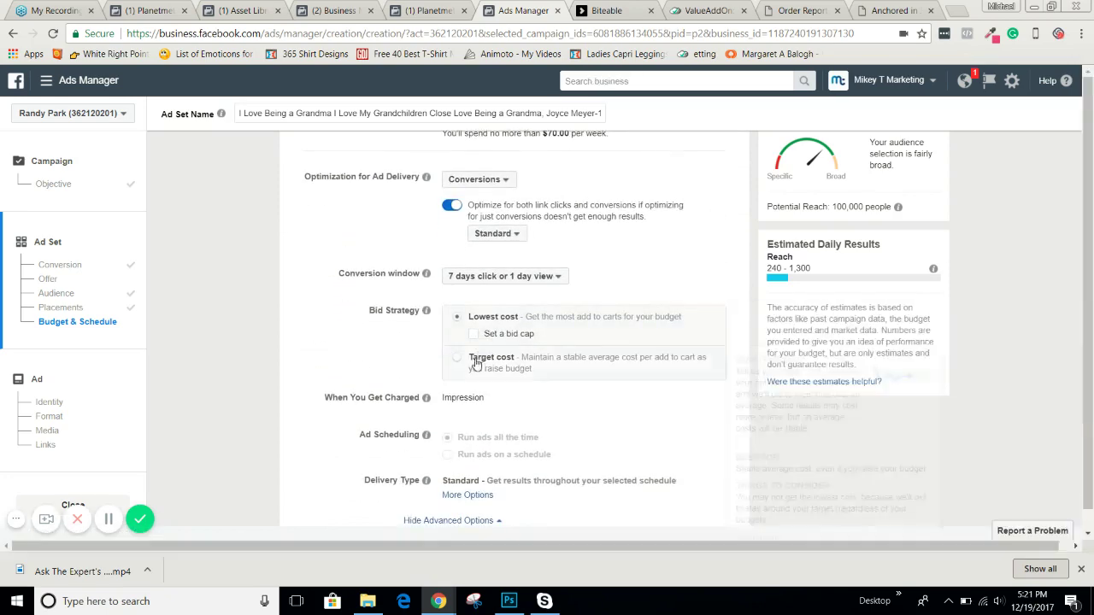
{"action": "scroll", "coordinate": [476, 362], "scroll_direction": "down", "scroll_amount": 1}
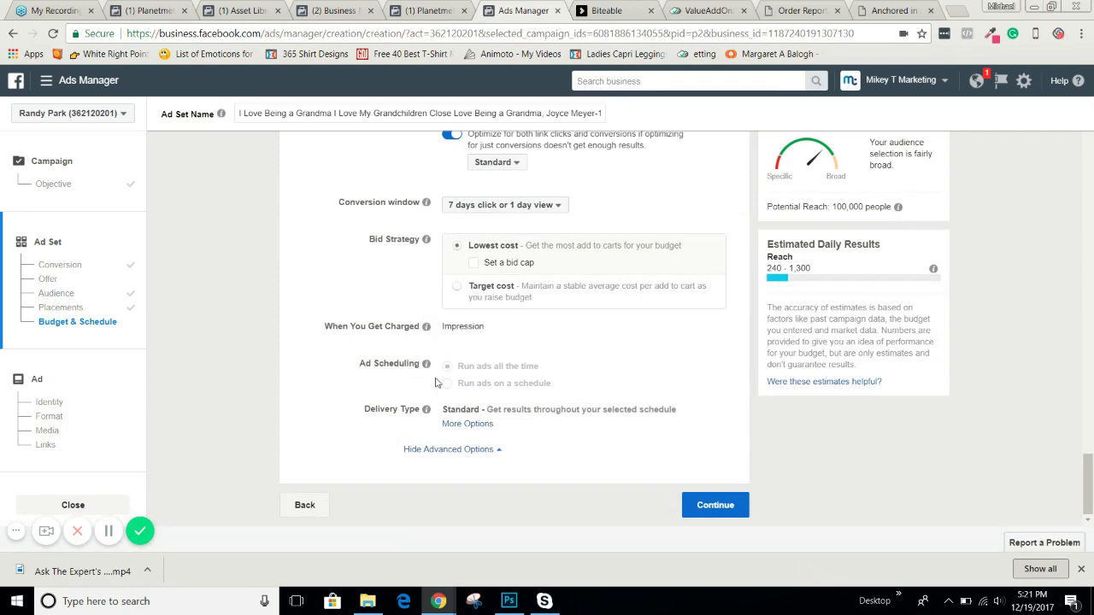
{"action": "left_click", "coordinate": [698, 503]}
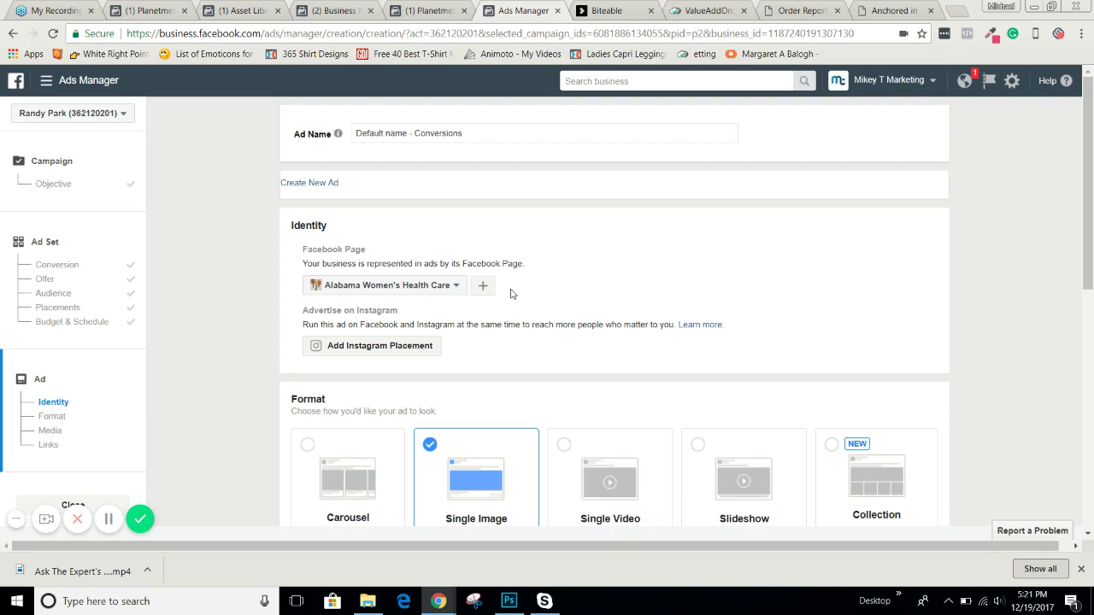
- Switch the ad from creating a new ad to using an existing post and look over its creative section
{"action": "left_click", "coordinate": [312, 183]}
{"action": "left_click", "coordinate": [337, 224]}
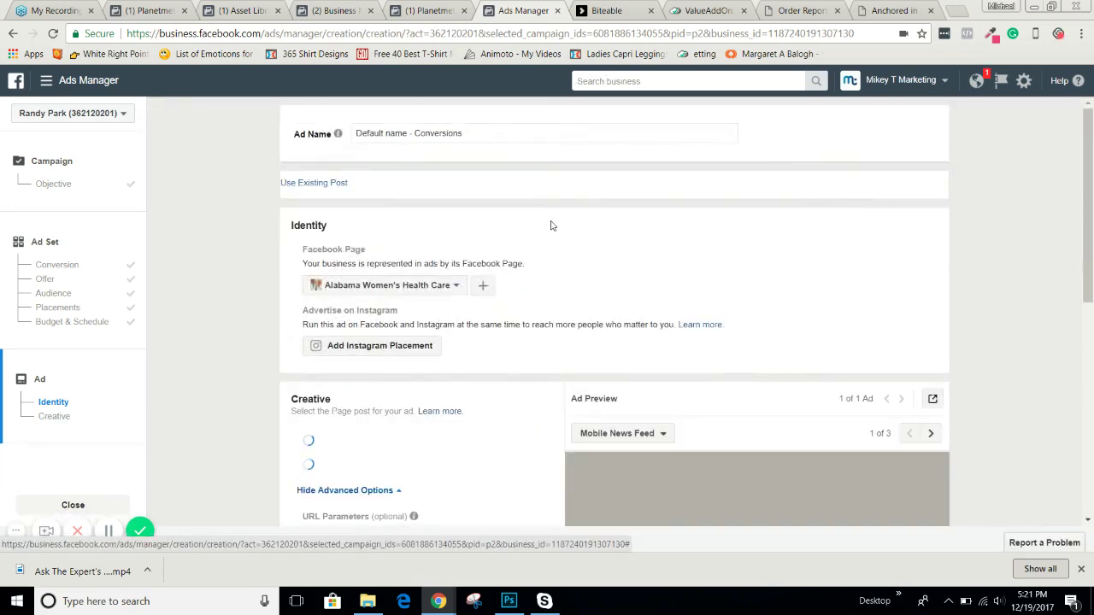
{"action": "scroll", "coordinate": [552, 227], "scroll_direction": "down", "scroll_amount": 3}
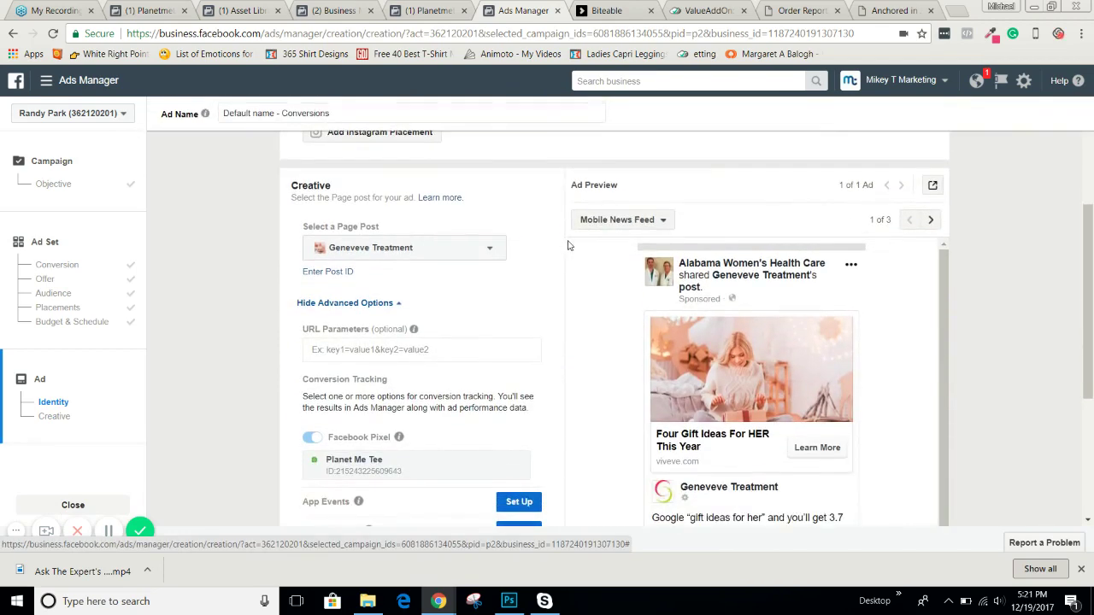
{"action": "scroll", "coordinate": [778, 303], "scroll_direction": "down", "scroll_amount": 1}
{"action": "scroll", "coordinate": [772, 316], "scroll_direction": "down", "scroll_amount": 5}
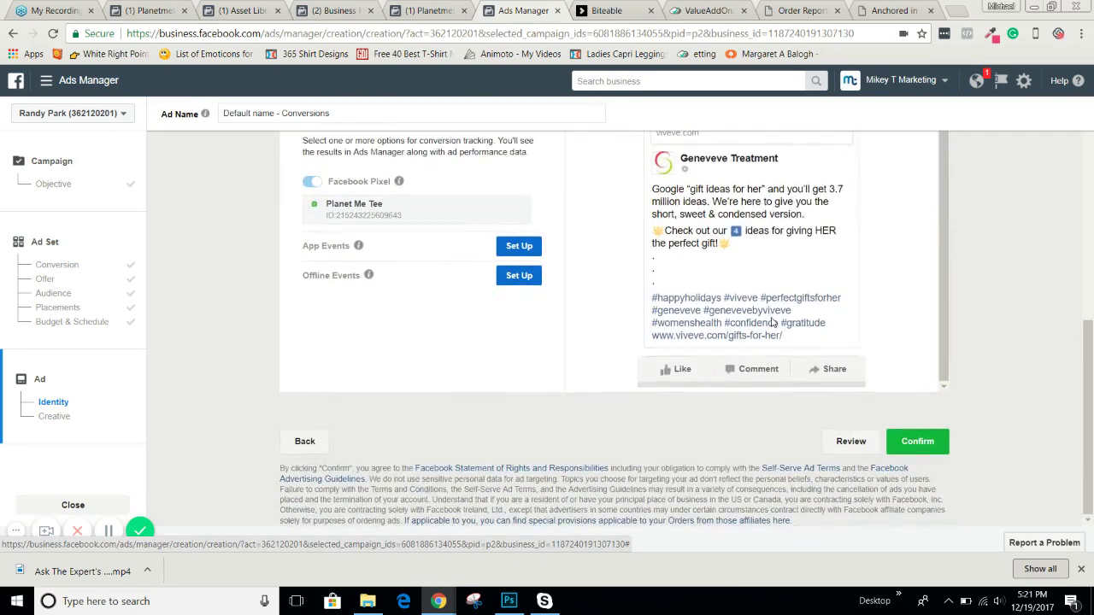
- Set the ad's Facebook Page to Planetmetee
{"action": "scroll", "coordinate": [774, 327], "scroll_direction": "up", "scroll_amount": 8}
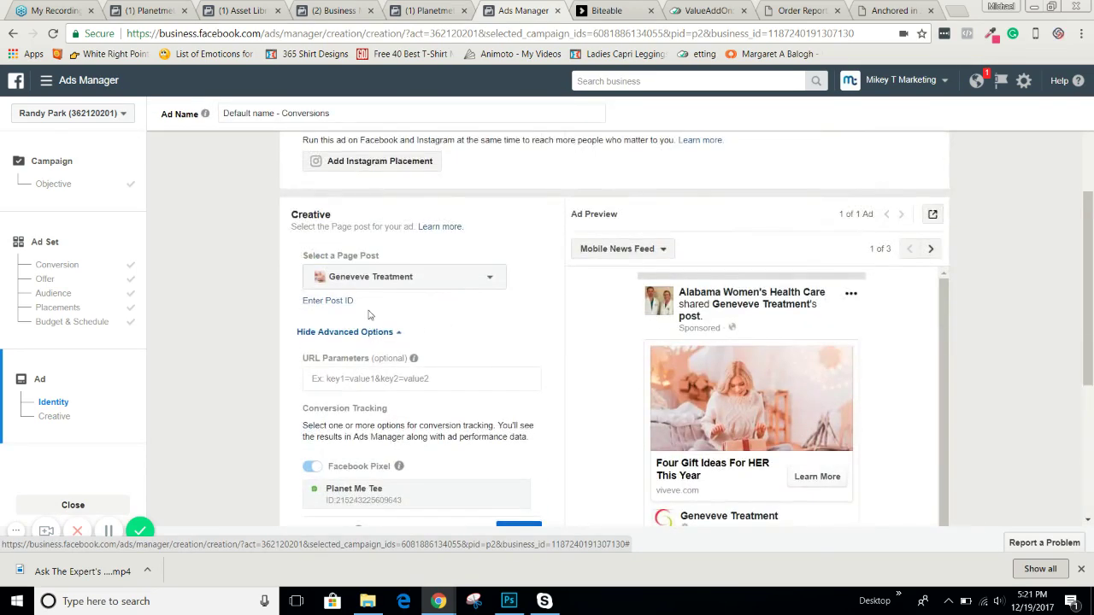
{"action": "scroll", "coordinate": [386, 278], "scroll_direction": "up", "scroll_amount": 2}
{"action": "left_click", "coordinate": [398, 287]}
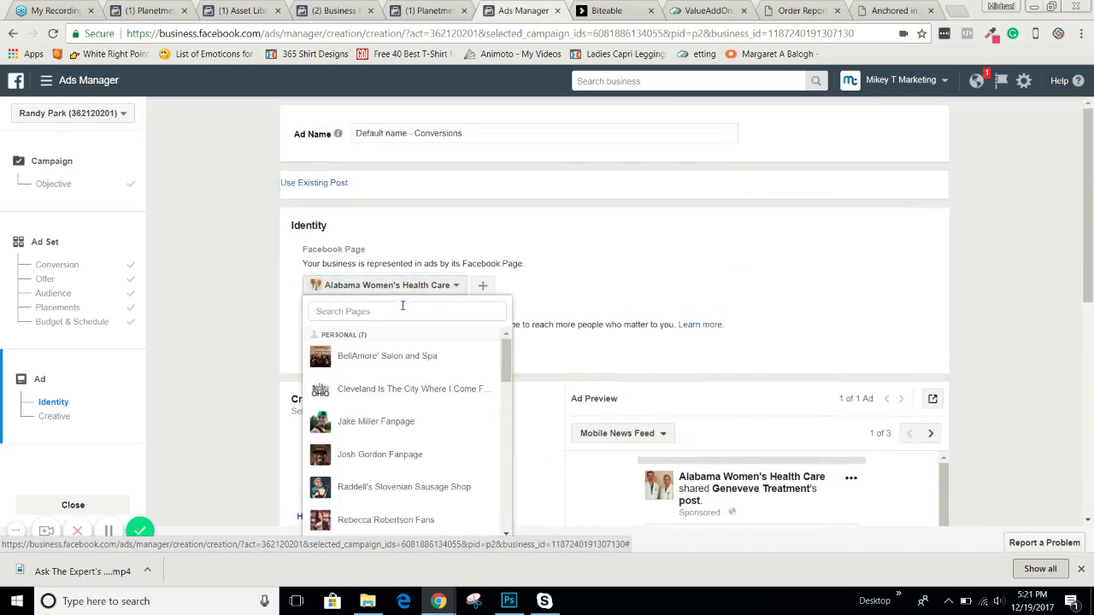
{"action": "scroll", "coordinate": [411, 391], "scroll_direction": "down", "scroll_amount": 5}
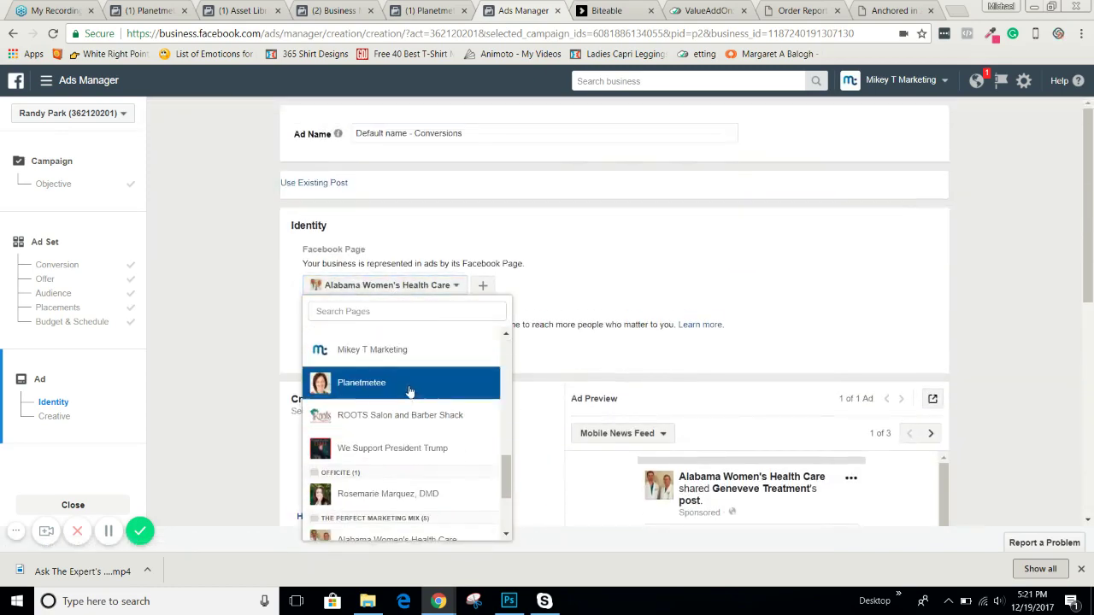
{"action": "left_click", "coordinate": [412, 393]}
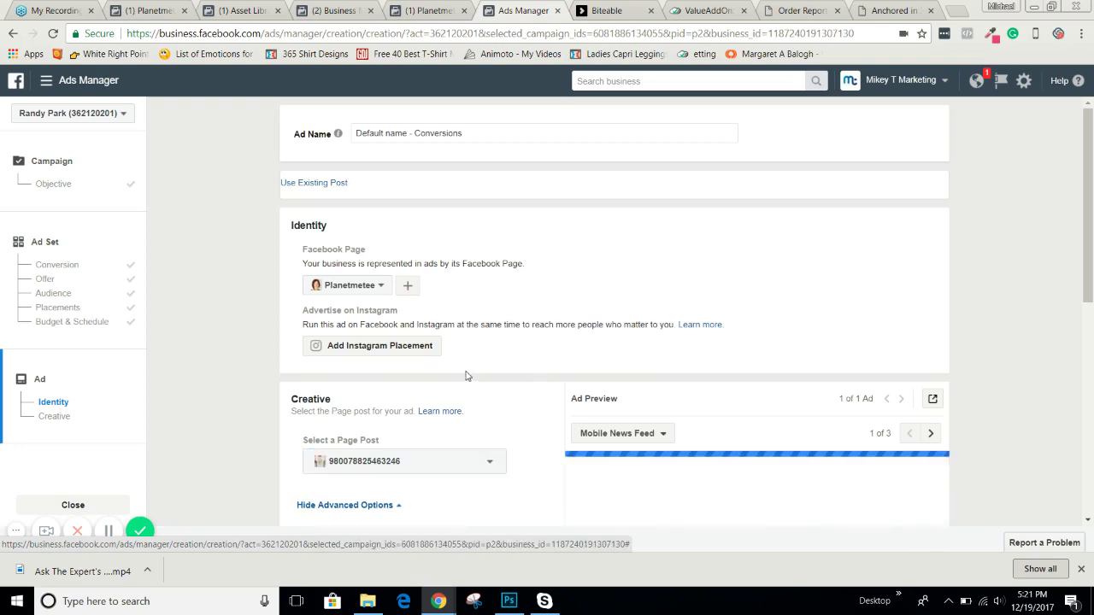
- Choose Wednesday's "Hey, Grandmas! Do you like this t-shirt design?" post with the white shirt and 816 likes as the ad's page post
{"action": "scroll", "coordinate": [468, 371], "scroll_direction": "down", "scroll_amount": 5}
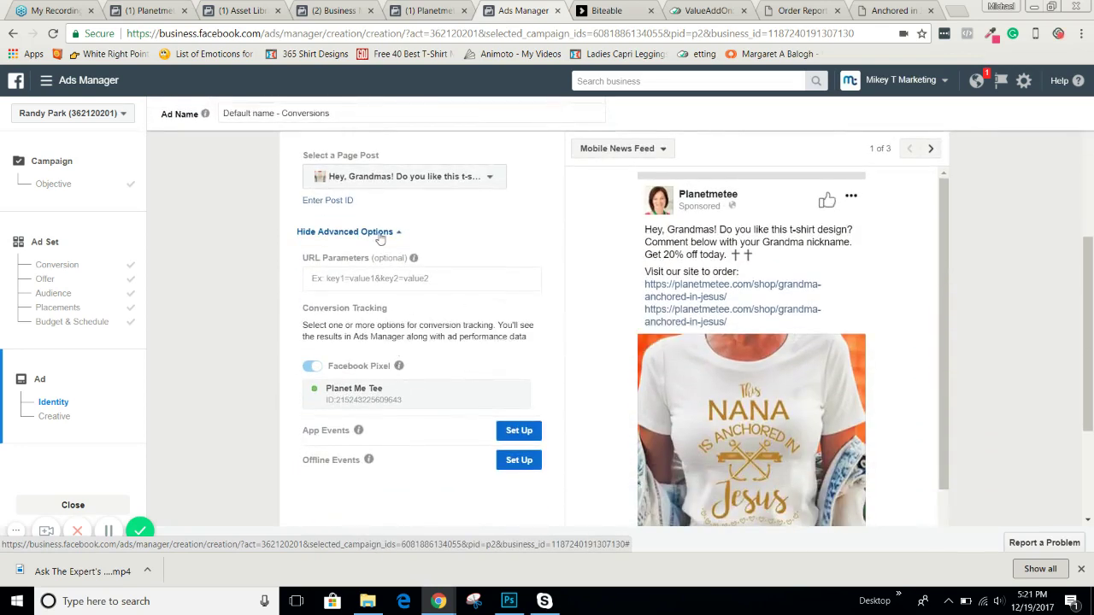
{"action": "left_click", "coordinate": [405, 177]}
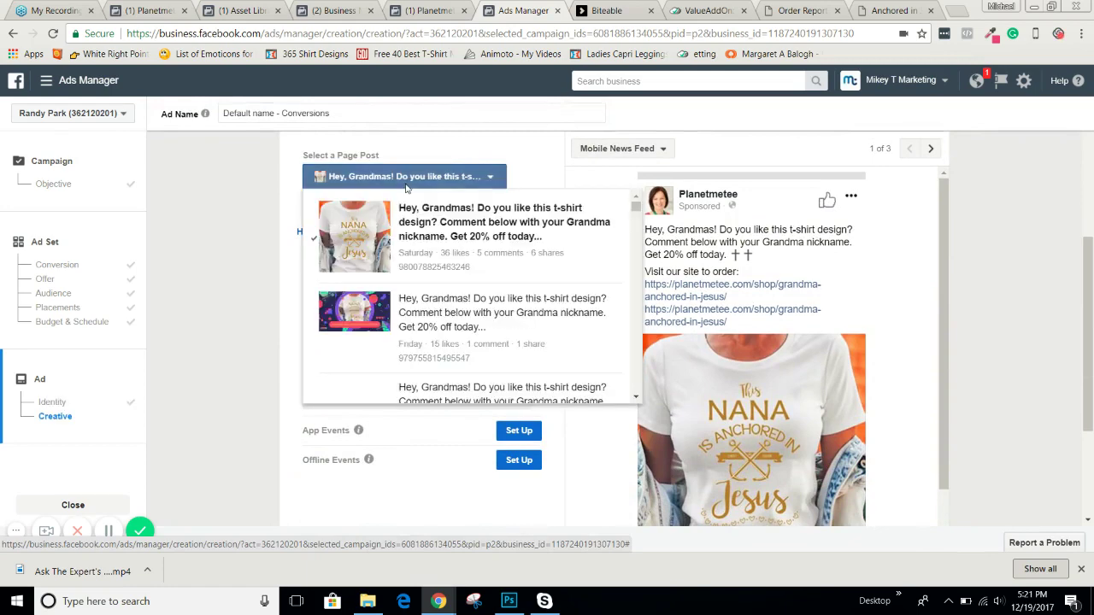
{"action": "scroll", "coordinate": [423, 282], "scroll_direction": "down", "scroll_amount": 1}
{"action": "scroll", "coordinate": [423, 296], "scroll_direction": "down", "scroll_amount": 4}
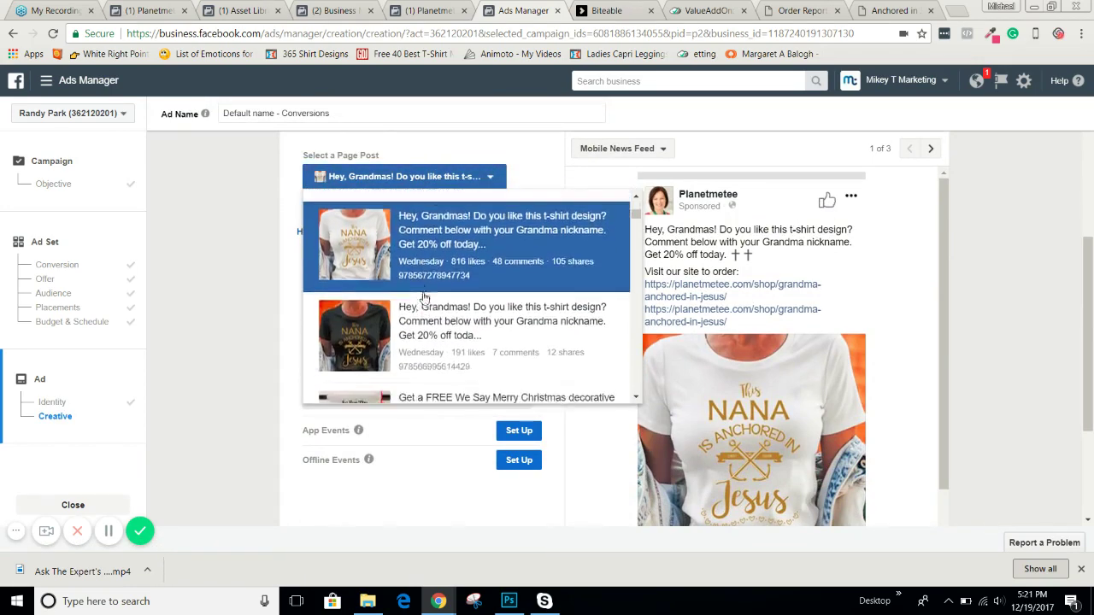
{"action": "scroll", "coordinate": [423, 296], "scroll_direction": "up", "scroll_amount": 1}
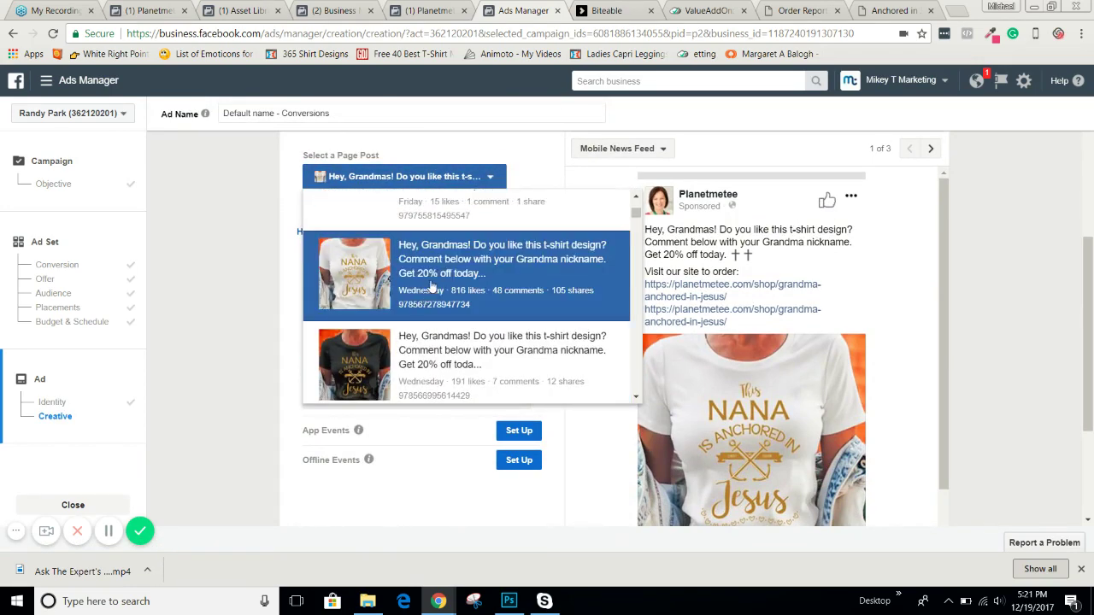
{"action": "left_click", "coordinate": [435, 283]}
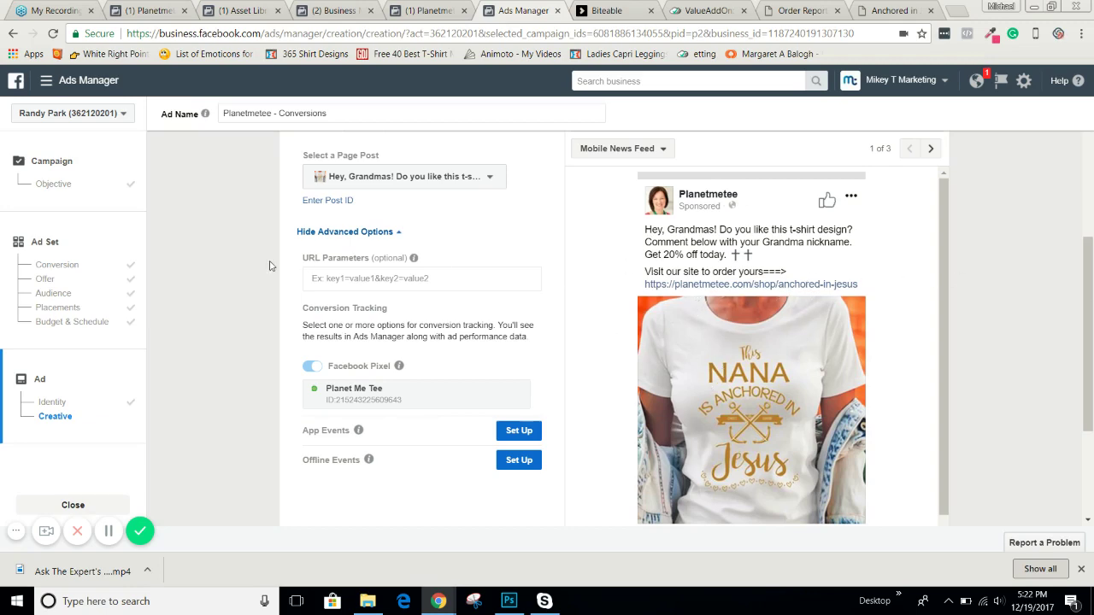
- Return to the ad set's conversion settings and copy the full ad set name
{"action": "scroll", "coordinate": [269, 265], "scroll_direction": "up", "scroll_amount": 3}
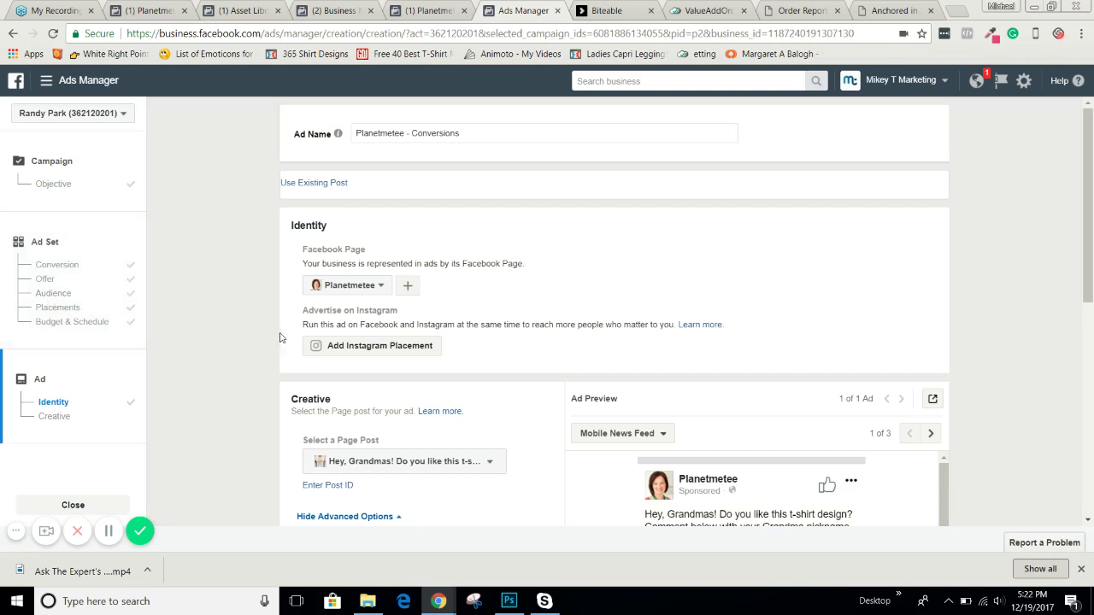
{"action": "scroll", "coordinate": [279, 337], "scroll_direction": "down", "scroll_amount": 2}
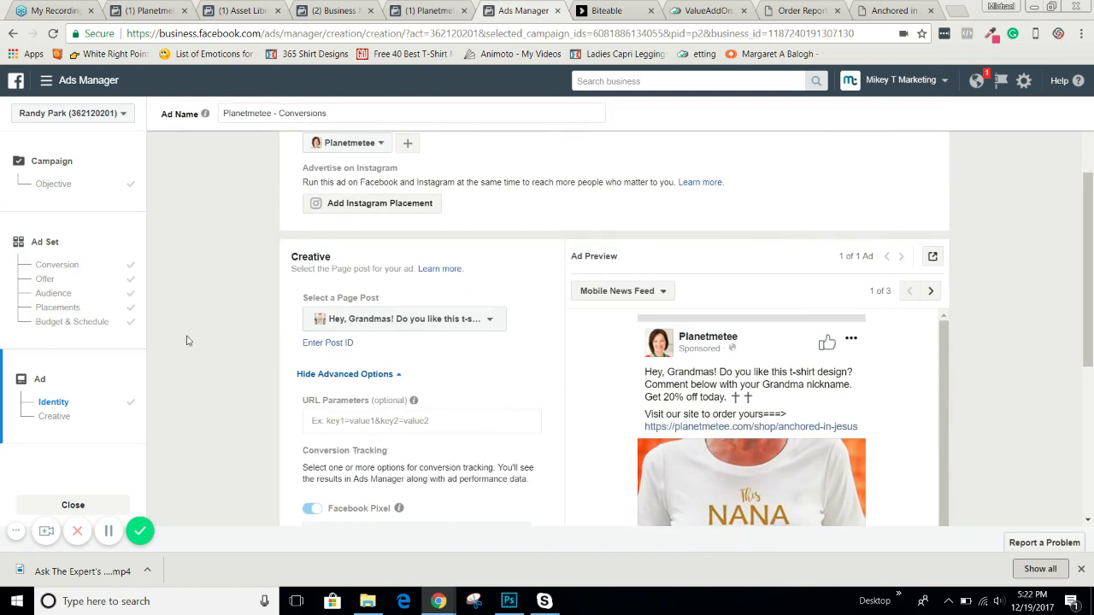
{"action": "scroll", "coordinate": [402, 371], "scroll_direction": "up", "scroll_amount": 2}
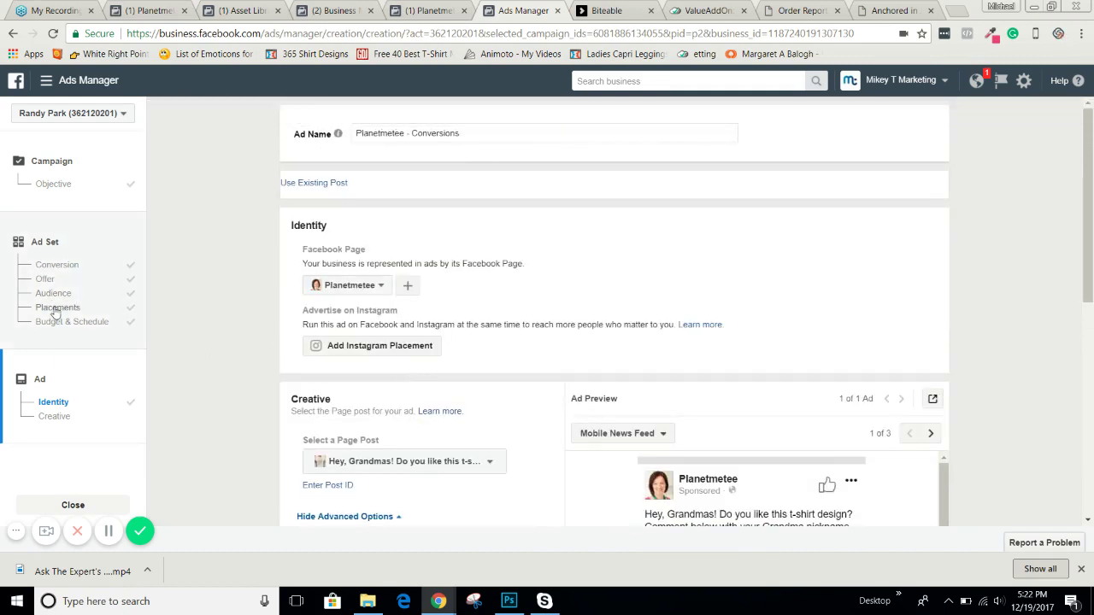
{"action": "left_click", "coordinate": [66, 267]}
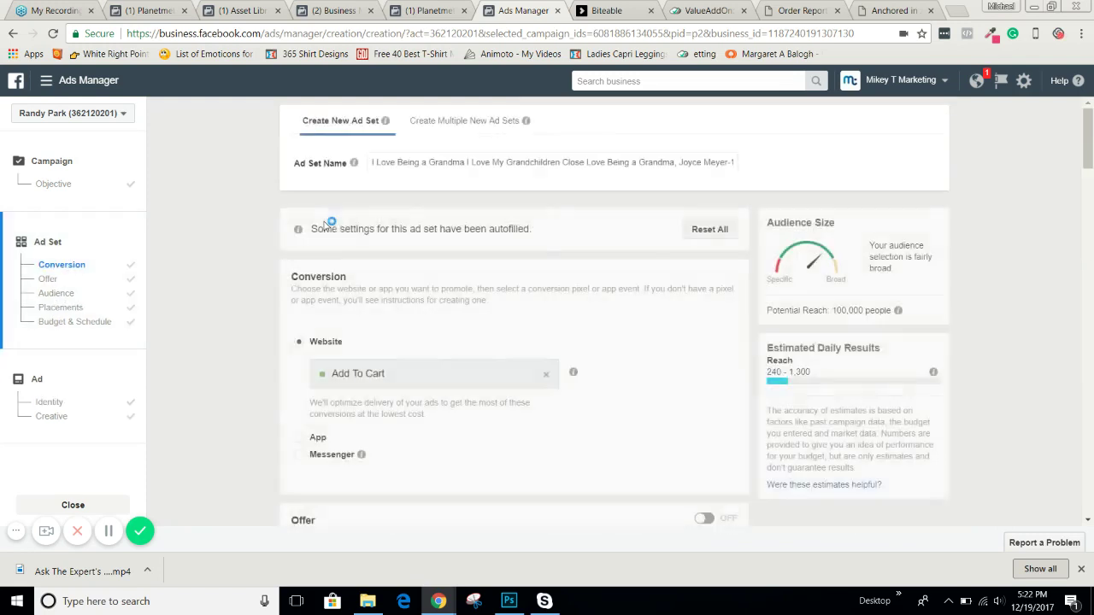
{"action": "mouse_move", "coordinate": [353, 162]}
{"action": "double_click", "coordinate": [687, 161]}
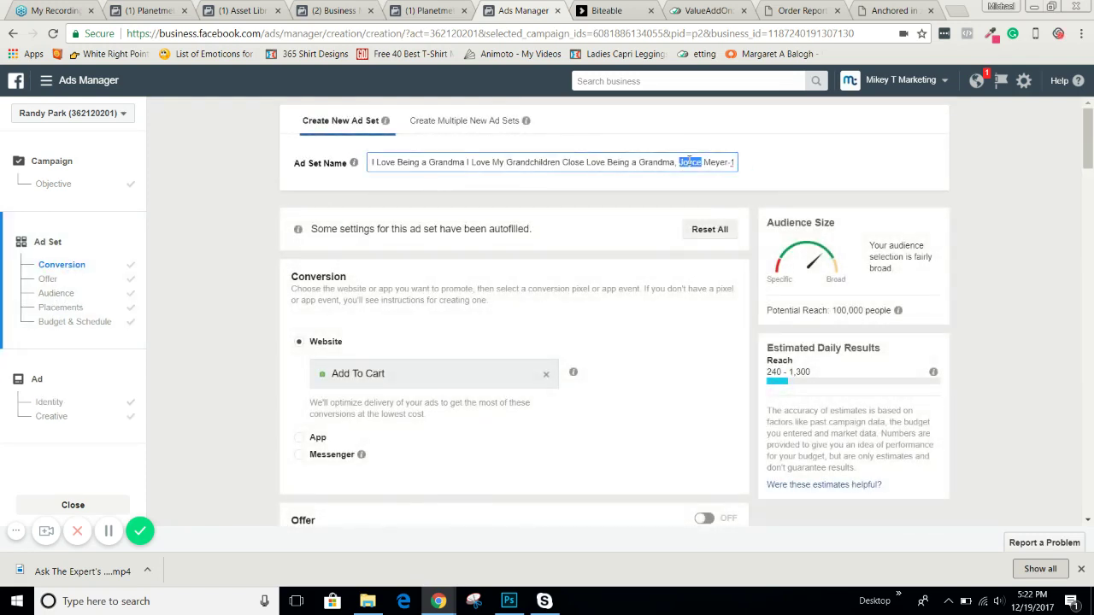
{"action": "left_click_drag", "start_coordinate": [370, 162], "coordinate": [832, 188]}
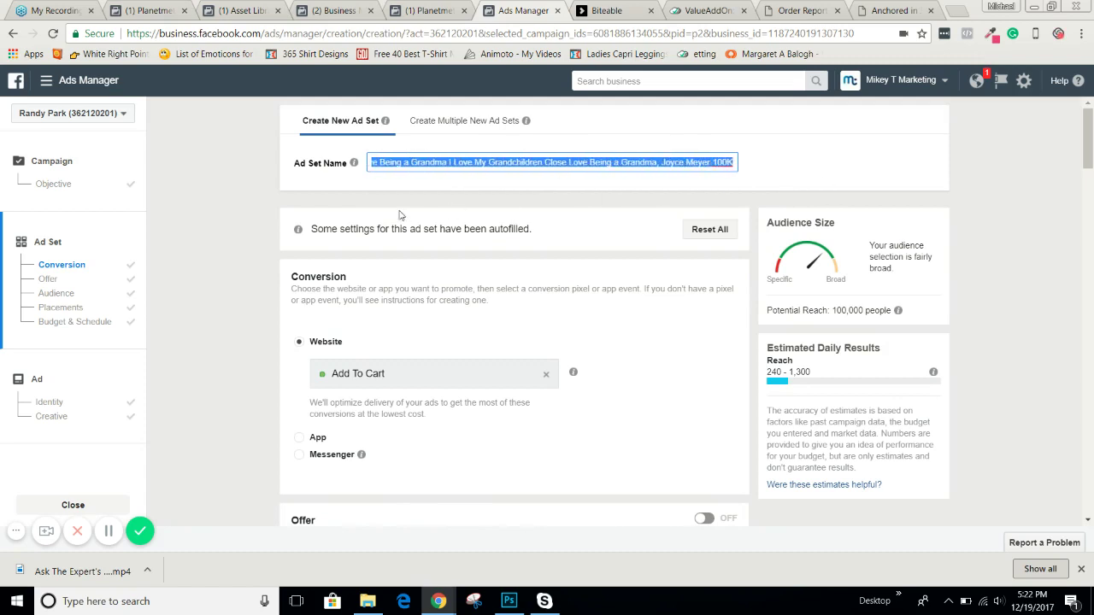
- Replace the ad name with the copied "I Love Being a Grandma I Love My Grandchildren Close Love Being a Grandma, Joyce Meyer-100K"
{"action": "left_click", "coordinate": [39, 378]}
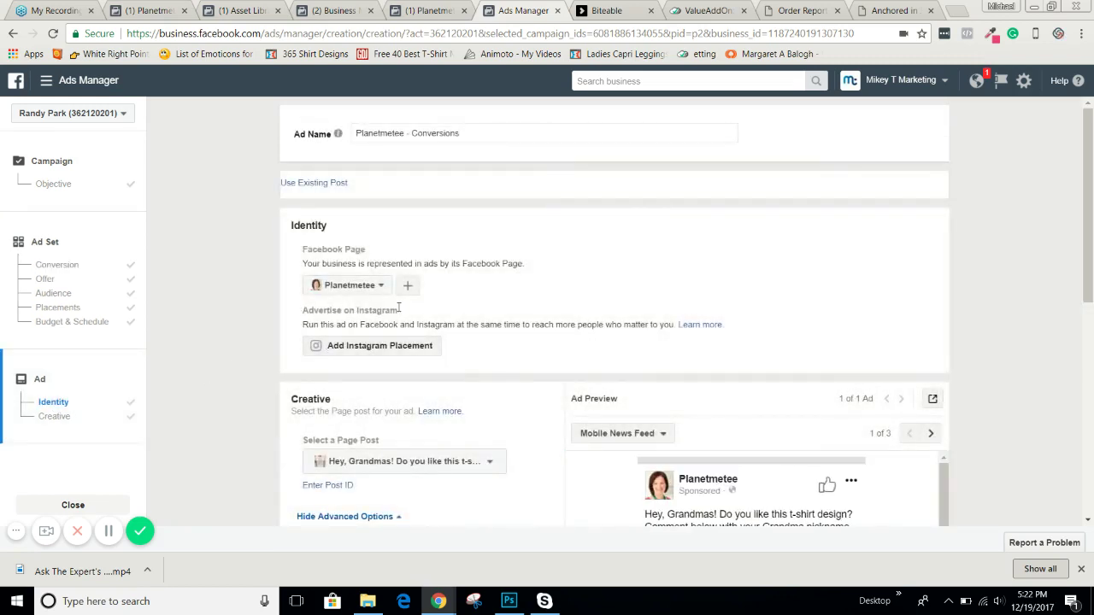
{"action": "scroll", "coordinate": [456, 407], "scroll_direction": "down", "scroll_amount": 2}
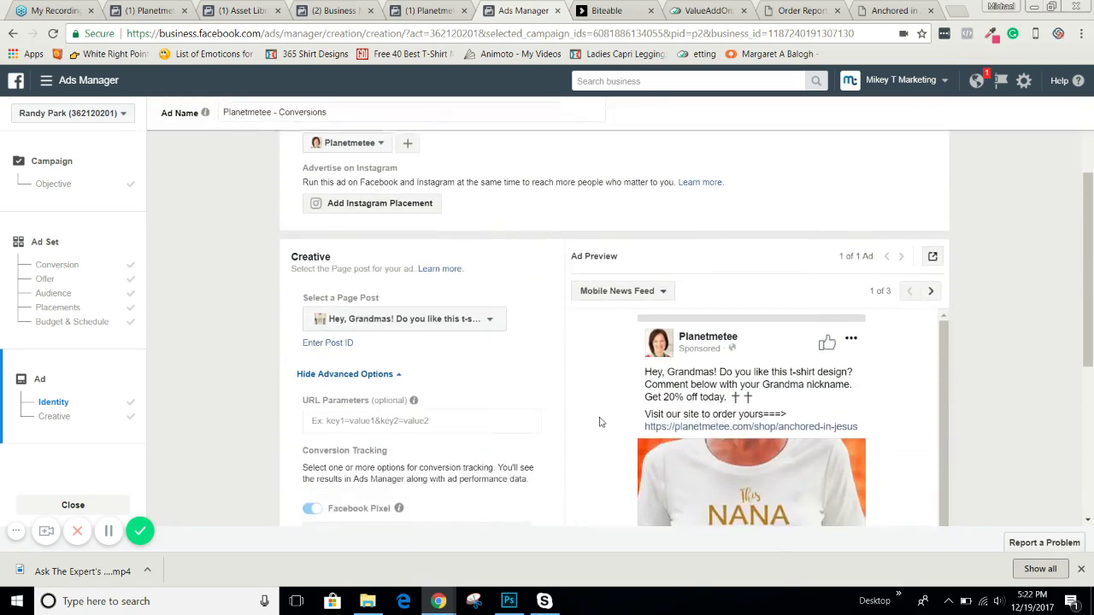
{"action": "scroll", "coordinate": [454, 344], "scroll_direction": "down", "scroll_amount": 2}
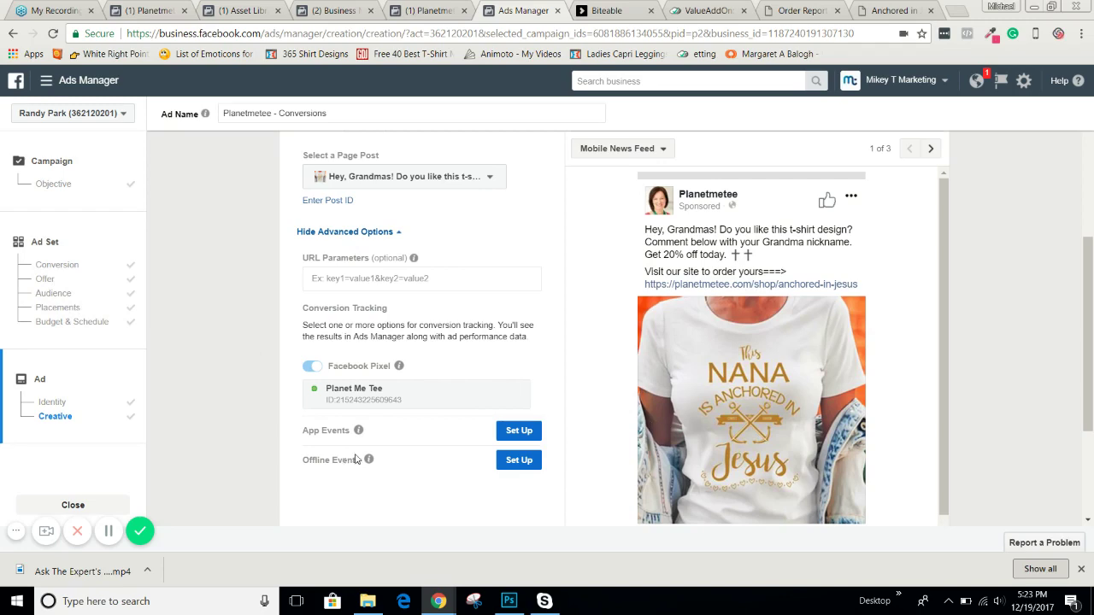
{"action": "scroll", "coordinate": [357, 459], "scroll_direction": "up", "scroll_amount": 4}
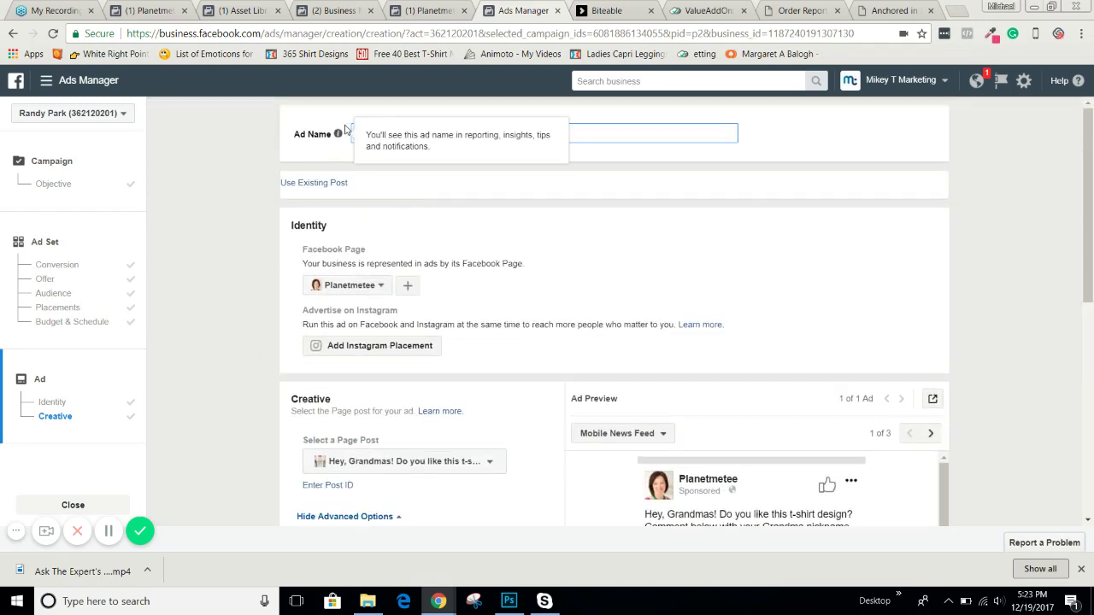
{"action": "left_click_drag", "start_coordinate": [481, 137], "coordinate": [368, 133]}
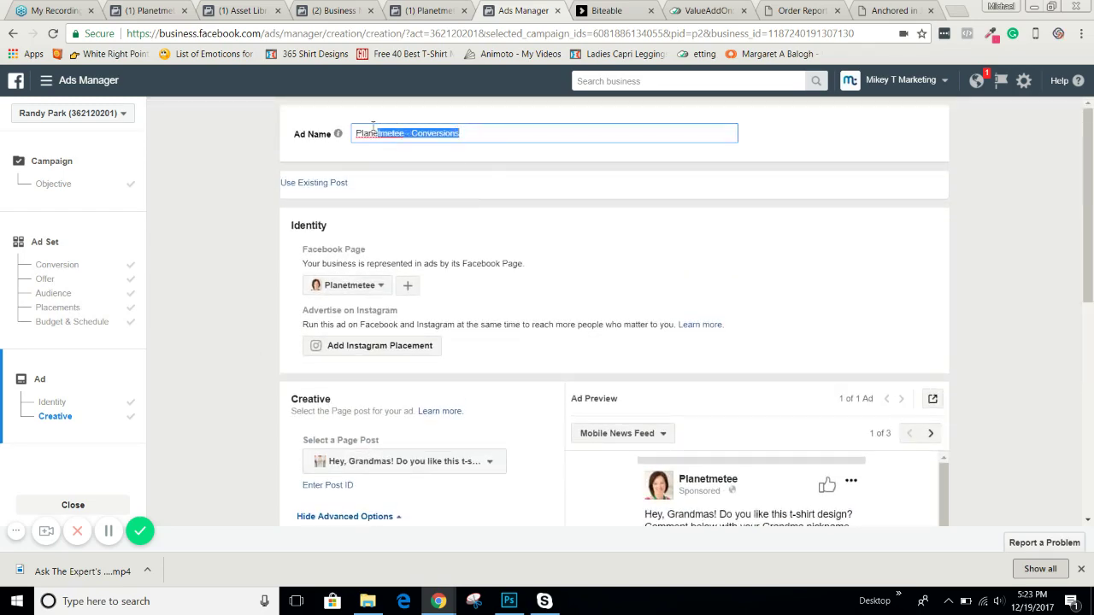
{"action": "type", "text": "cw"}
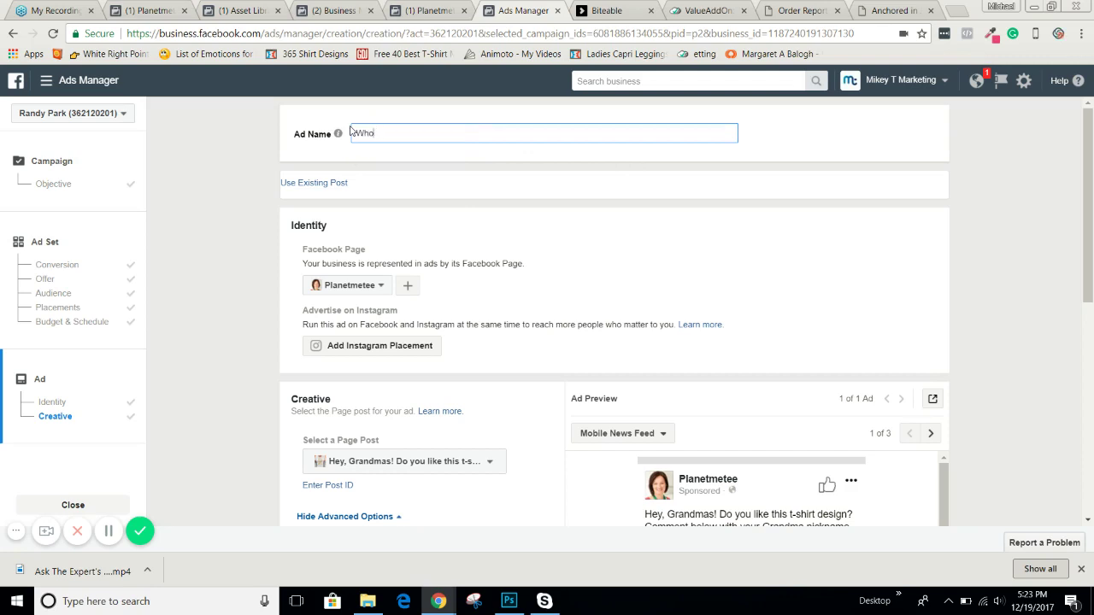
{"action": "key", "text": "BackSpace"}
{"action": "key", "text": "BackSpace"}
{"action": "key", "text": "BackSpace"}
{"action": "type", "text": "Pa"}
{"action": "key", "text": "ctrl+v"}
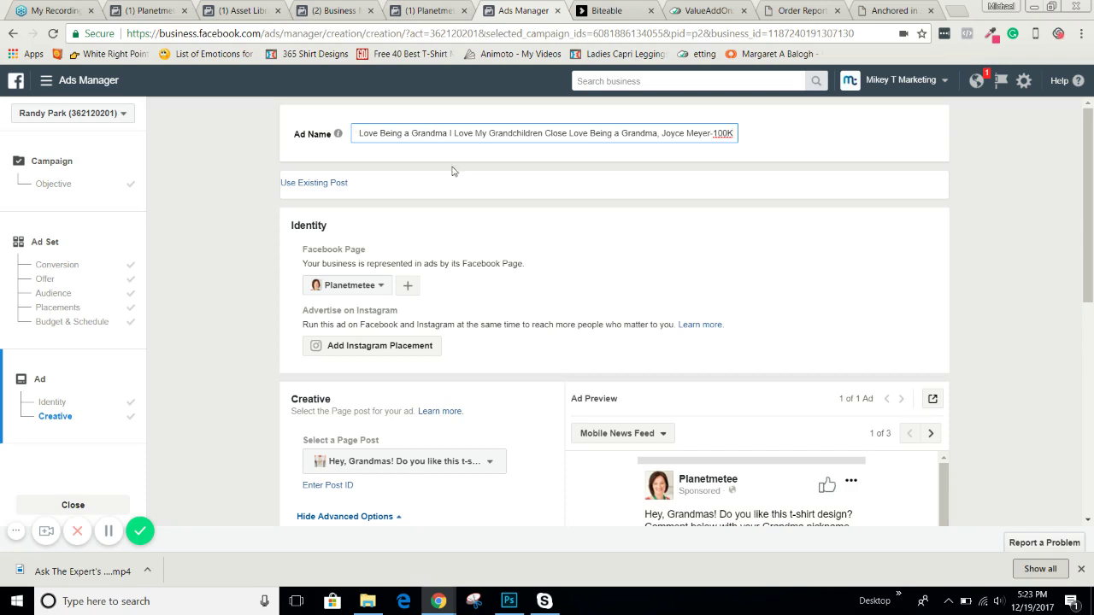
{"action": "double_click", "coordinate": [369, 134]}
{"action": "left_click_drag", "start_coordinate": [369, 134], "coordinate": [760, 153]}
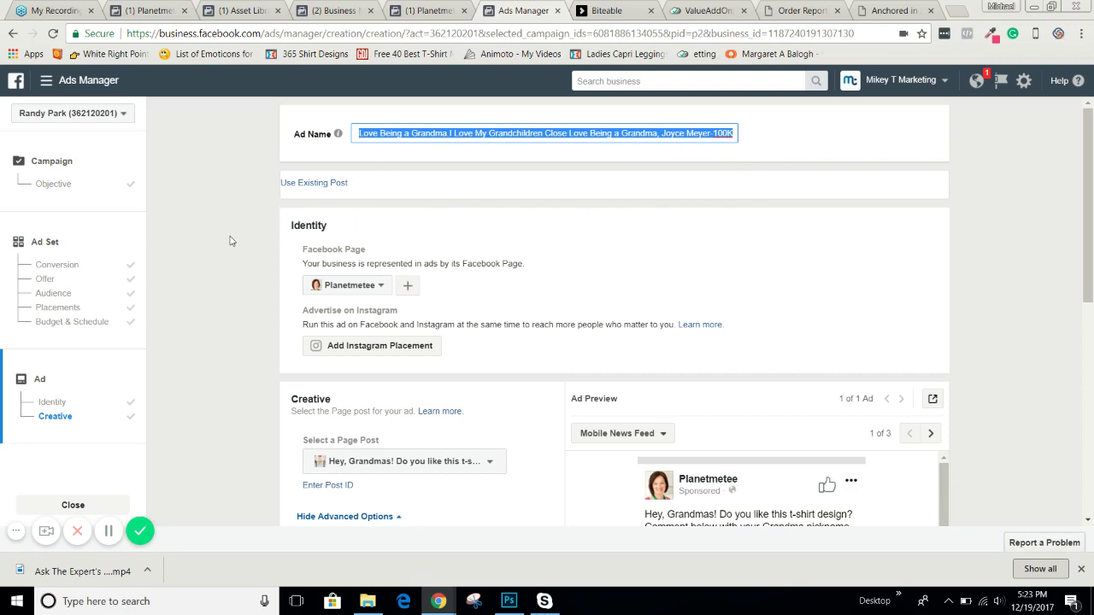
- Review the ad's creative, conversion tracking and preview, and confirm the campaign for publishing
{"action": "scroll", "coordinate": [218, 256], "scroll_direction": "down", "scroll_amount": 3}
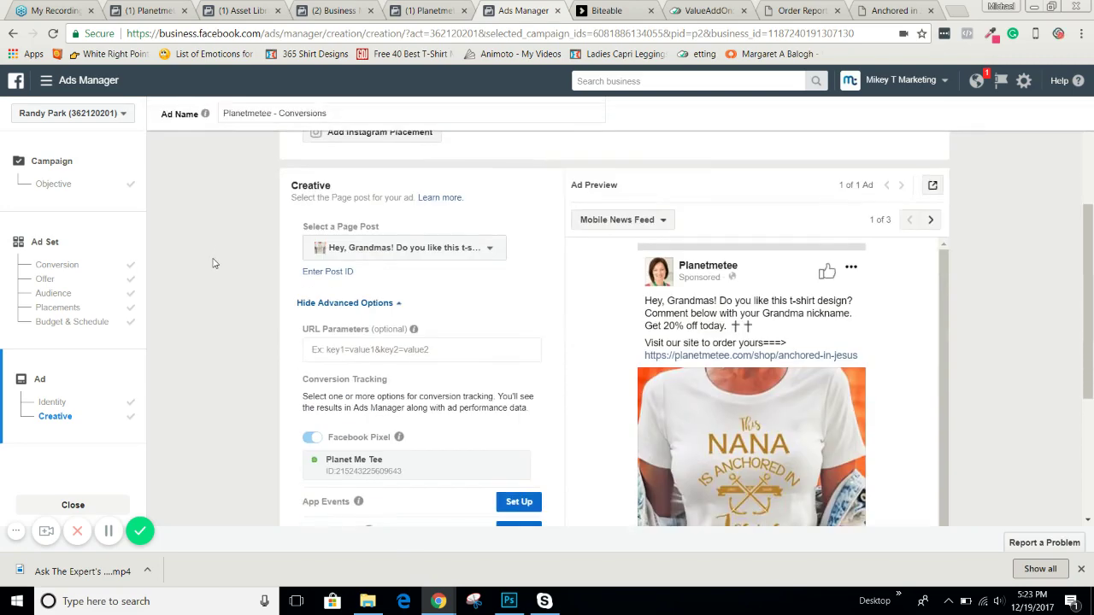
{"action": "scroll", "coordinate": [212, 267], "scroll_direction": "down", "scroll_amount": 3}
{"action": "scroll", "coordinate": [205, 276], "scroll_direction": "up", "scroll_amount": 3}
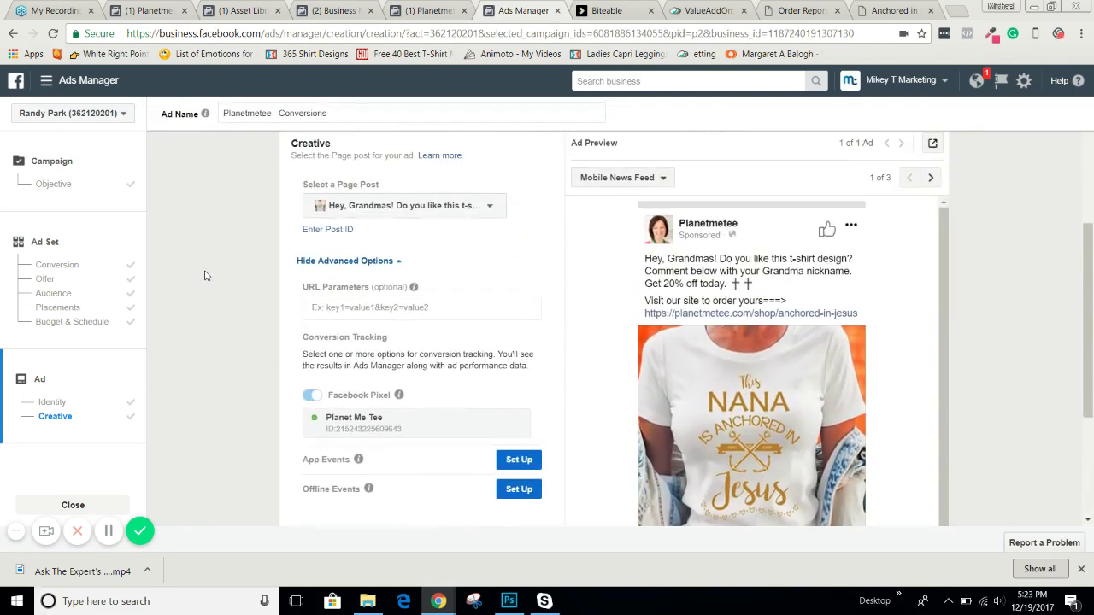
{"action": "scroll", "coordinate": [335, 218], "scroll_direction": "up", "scroll_amount": 2}
{"action": "scroll", "coordinate": [677, 299], "scroll_direction": "down", "scroll_amount": 5}
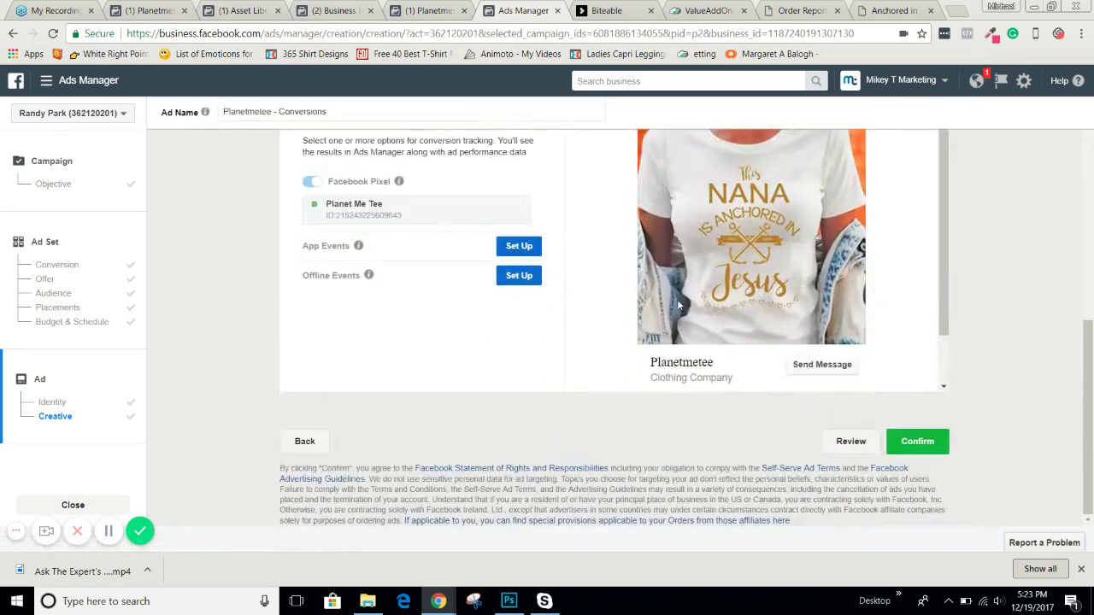
{"action": "left_click", "coordinate": [916, 441]}
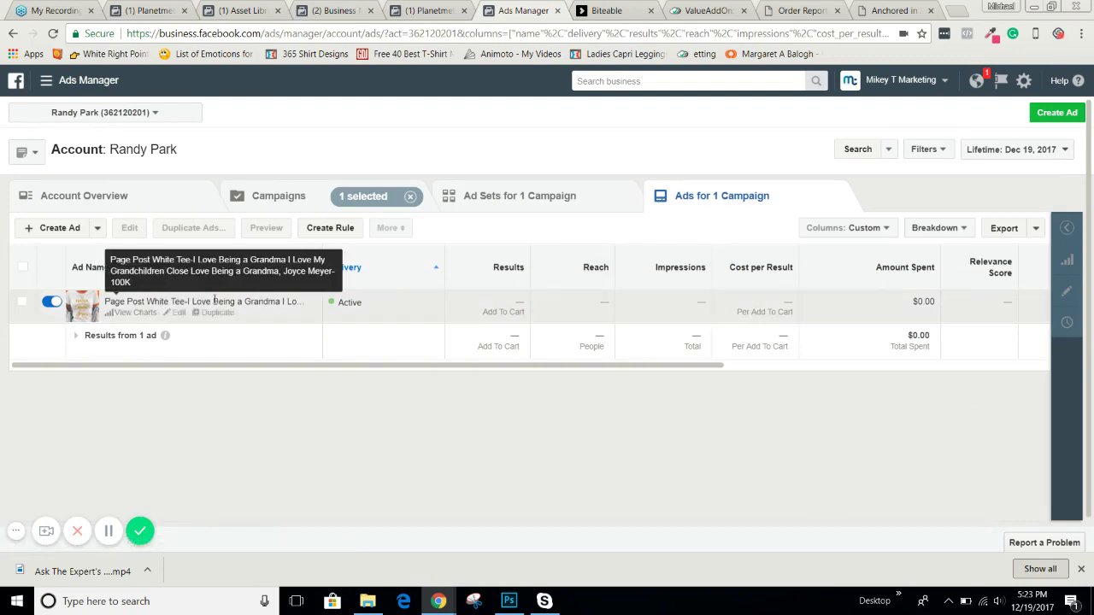
- Duplicate the white tee ad within its existing ad set and change "White" to "Black" in the copy's name
{"action": "left_click", "coordinate": [22, 302]}
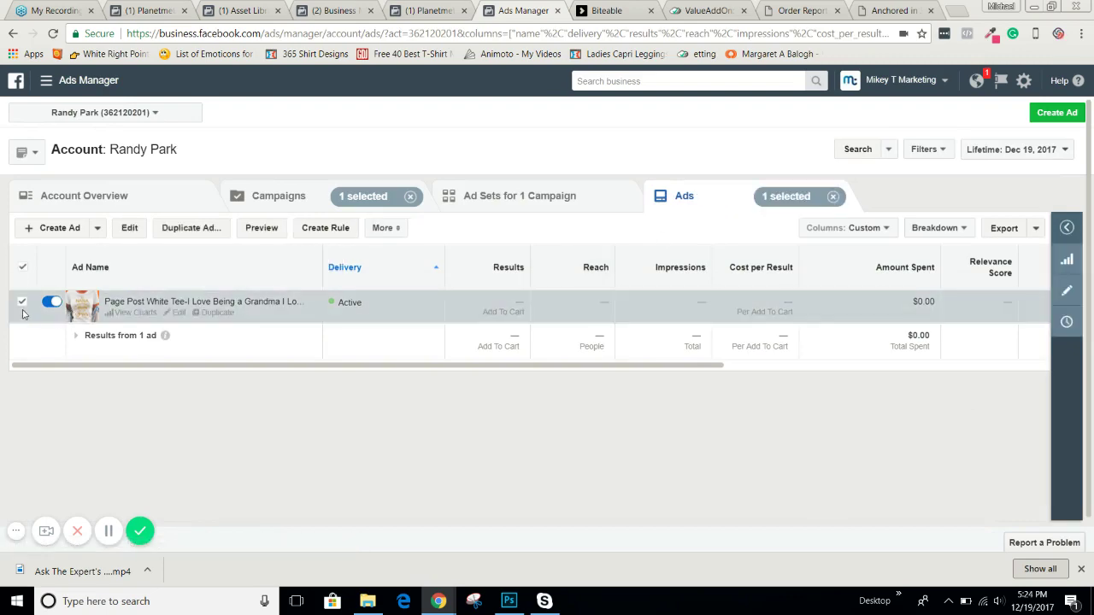
{"action": "left_click", "coordinate": [181, 231]}
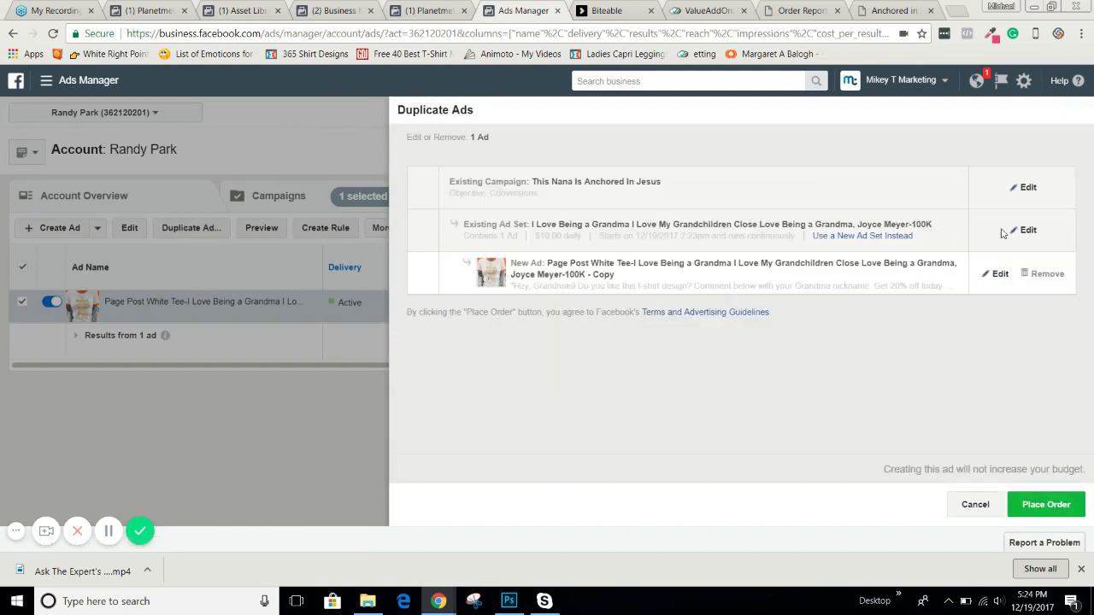
{"action": "left_click", "coordinate": [999, 275]}
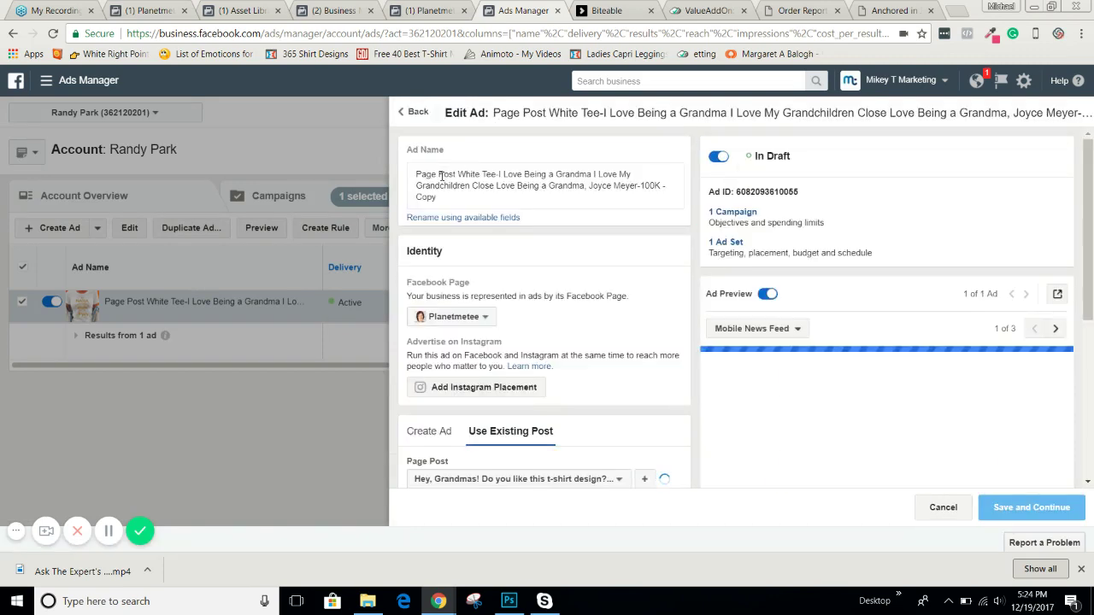
{"action": "double_click", "coordinate": [468, 174]}
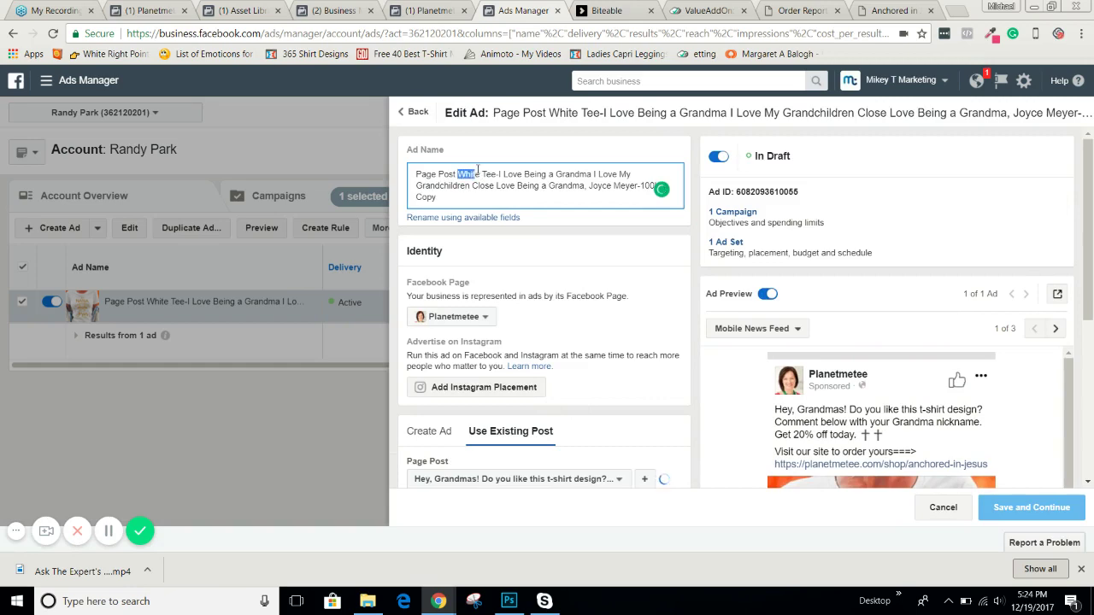
{"action": "left_click_drag", "start_coordinate": [476, 170], "coordinate": [481, 169]}
{"action": "type", "text": "Black"}
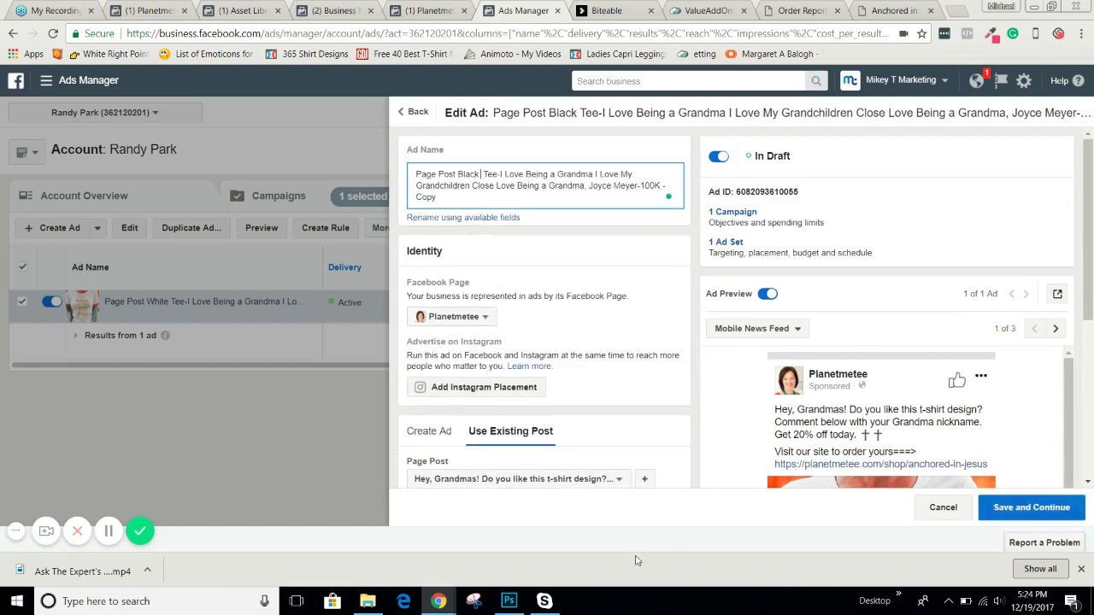
- Set the copy's page post to Wednesday's "Hey, Grandmas! Do you like this t-shirt design?" post with the black shirt and 12 shares
{"action": "scroll", "coordinate": [417, 282], "scroll_direction": "down", "scroll_amount": 3}
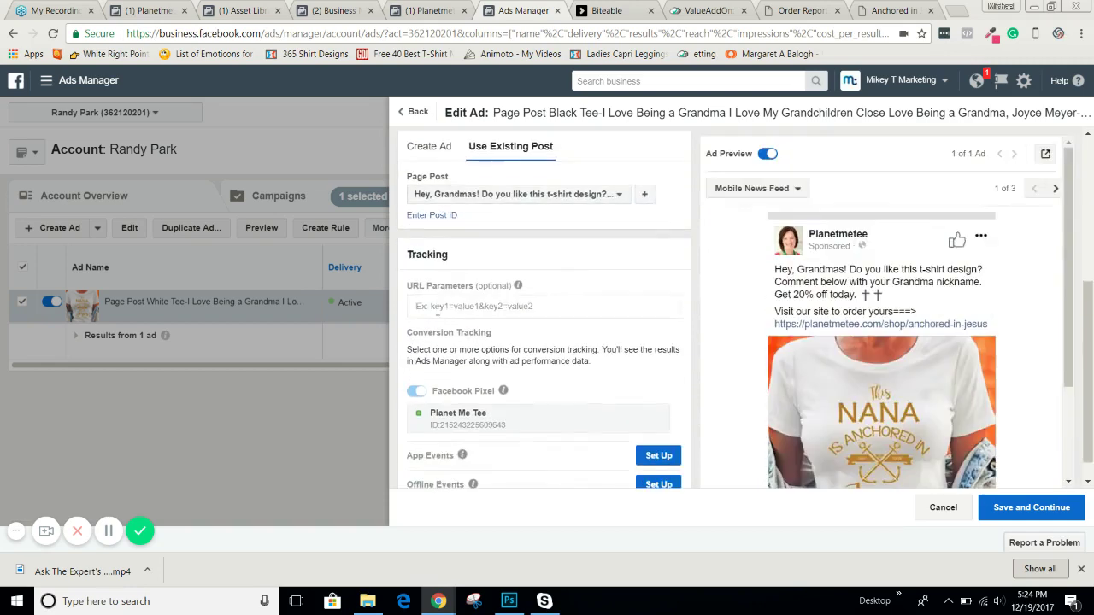
{"action": "left_click", "coordinate": [529, 195]}
{"action": "scroll", "coordinate": [538, 341], "scroll_direction": "up", "scroll_amount": 1}
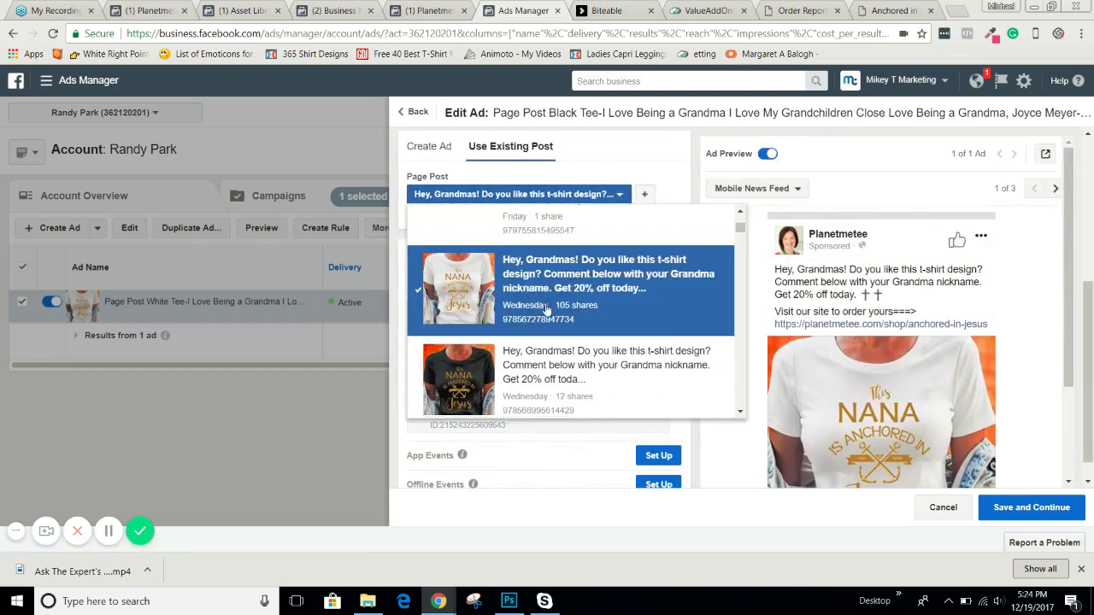
{"action": "left_click", "coordinate": [555, 357]}
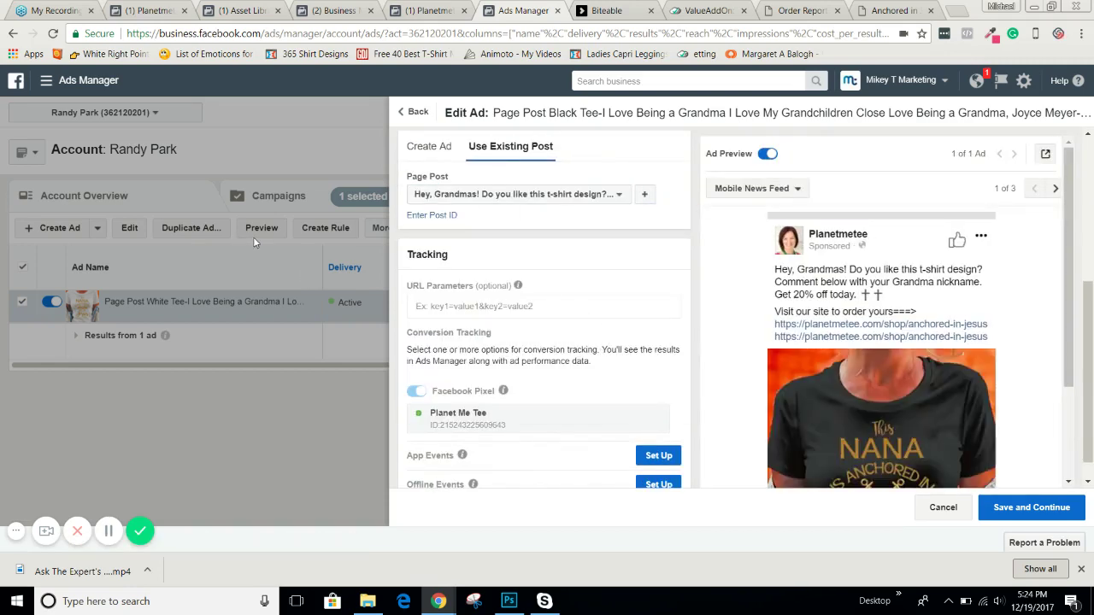
- Remove the extra space after "Black" in the ad name, save the black tee copy and place its order
{"action": "scroll", "coordinate": [564, 308], "scroll_direction": "up", "scroll_amount": 3}
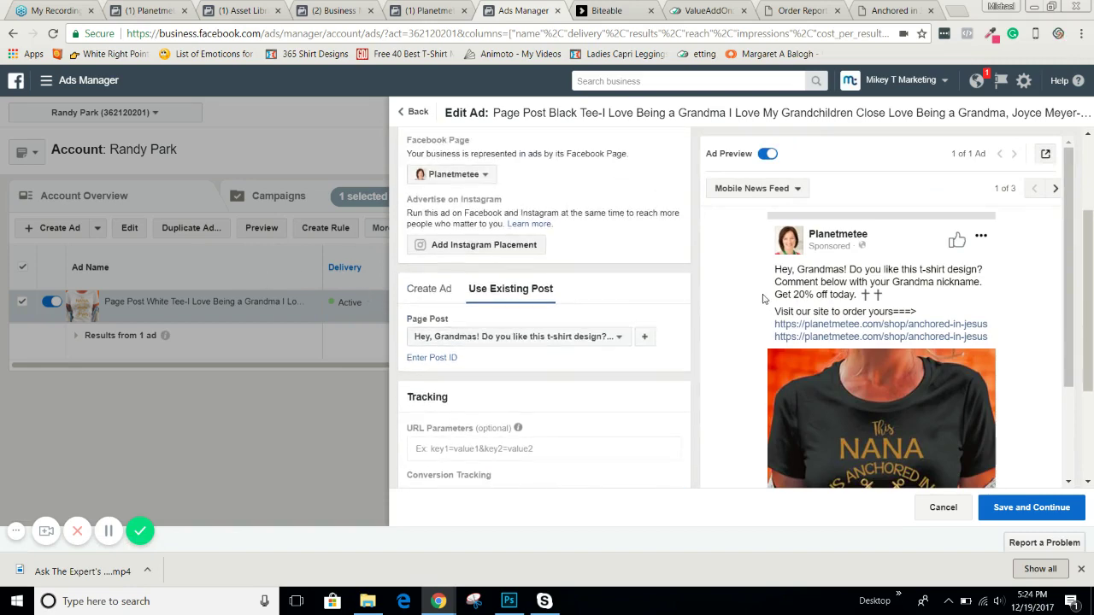
{"action": "scroll", "coordinate": [530, 300], "scroll_direction": "down", "scroll_amount": 3}
{"action": "scroll", "coordinate": [536, 294], "scroll_direction": "up", "scroll_amount": 3}
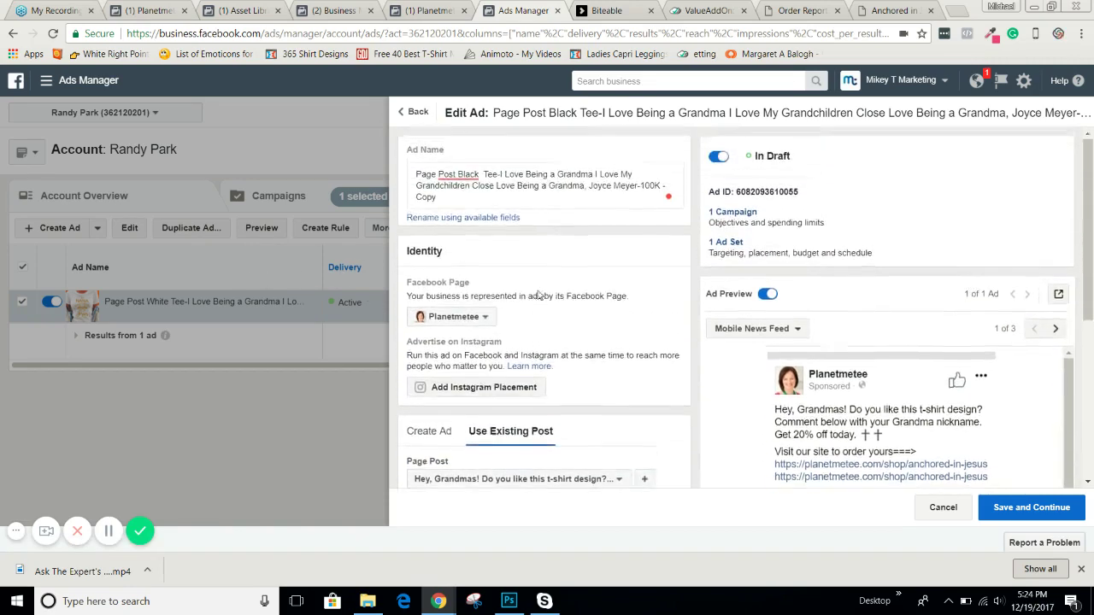
{"action": "mouse_move", "coordinate": [441, 175]}
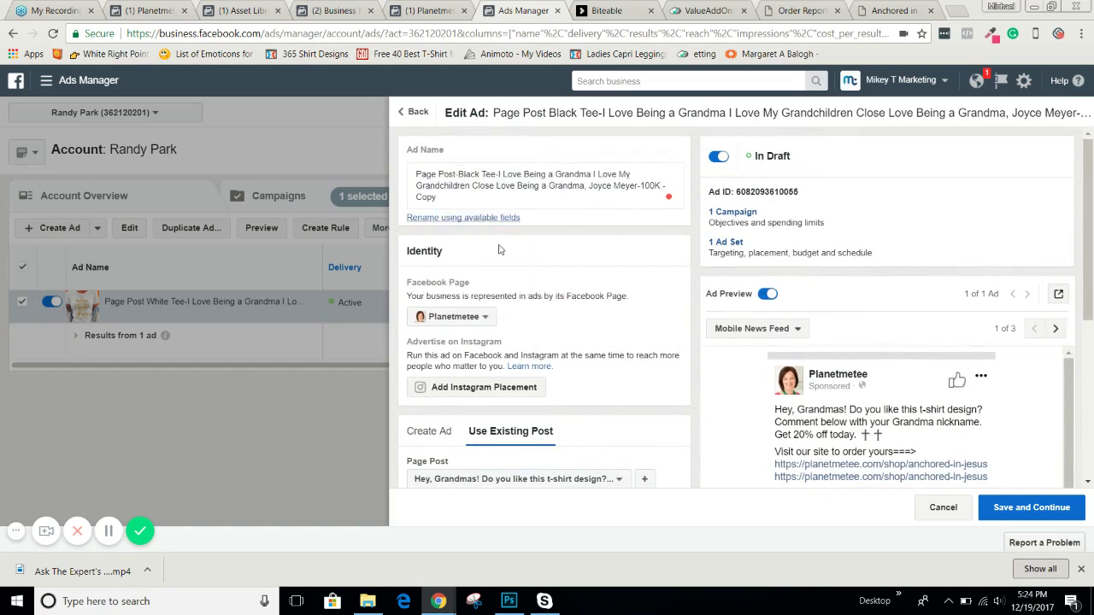
{"action": "scroll", "coordinate": [571, 295], "scroll_direction": "down", "scroll_amount": 5}
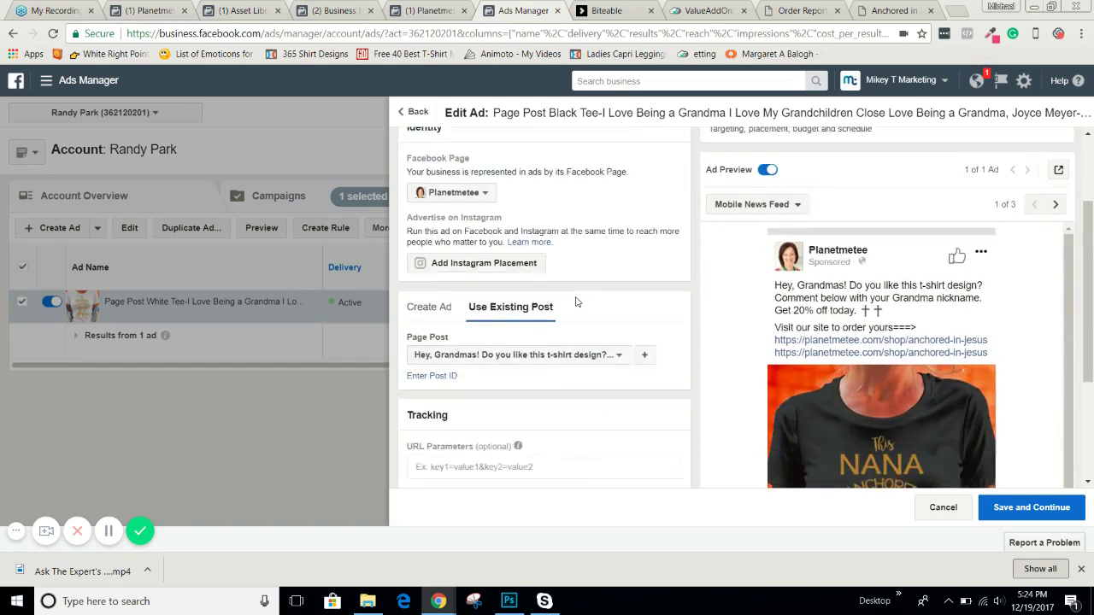
{"action": "left_click", "coordinate": [1034, 507]}
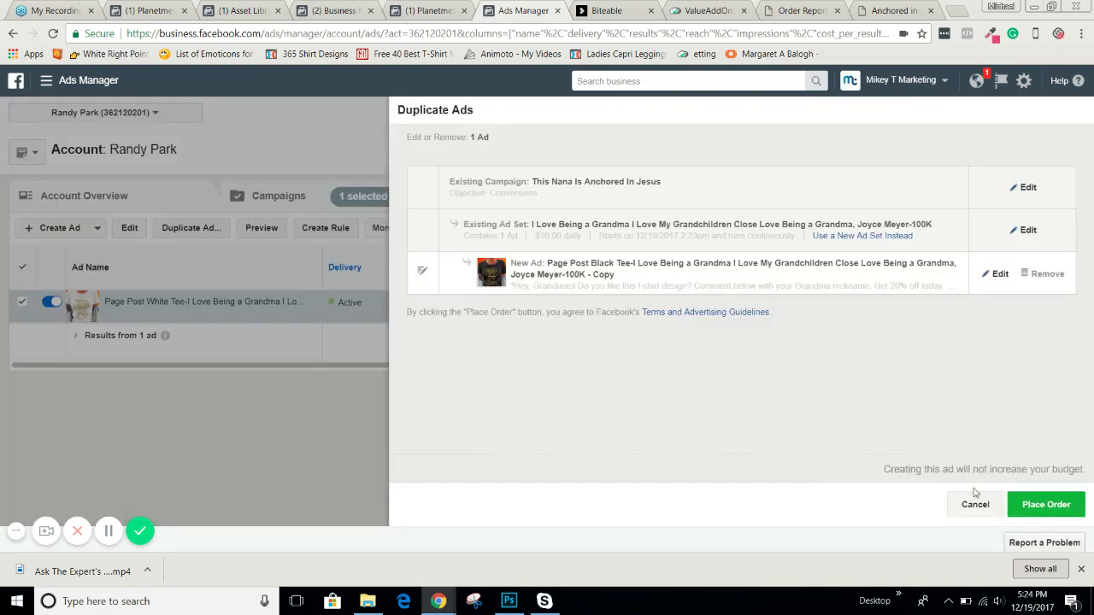
{"action": "left_click", "coordinate": [1047, 504]}
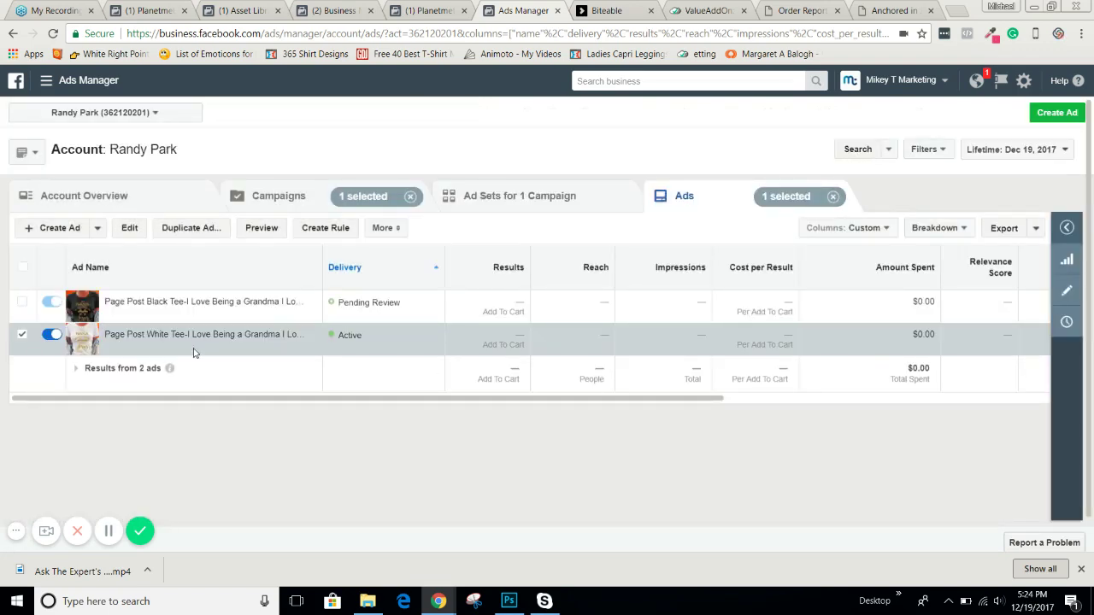
- Duplicate the white tee ad again within its existing ad set and open the new copy for editing
{"action": "left_click", "coordinate": [21, 338]}
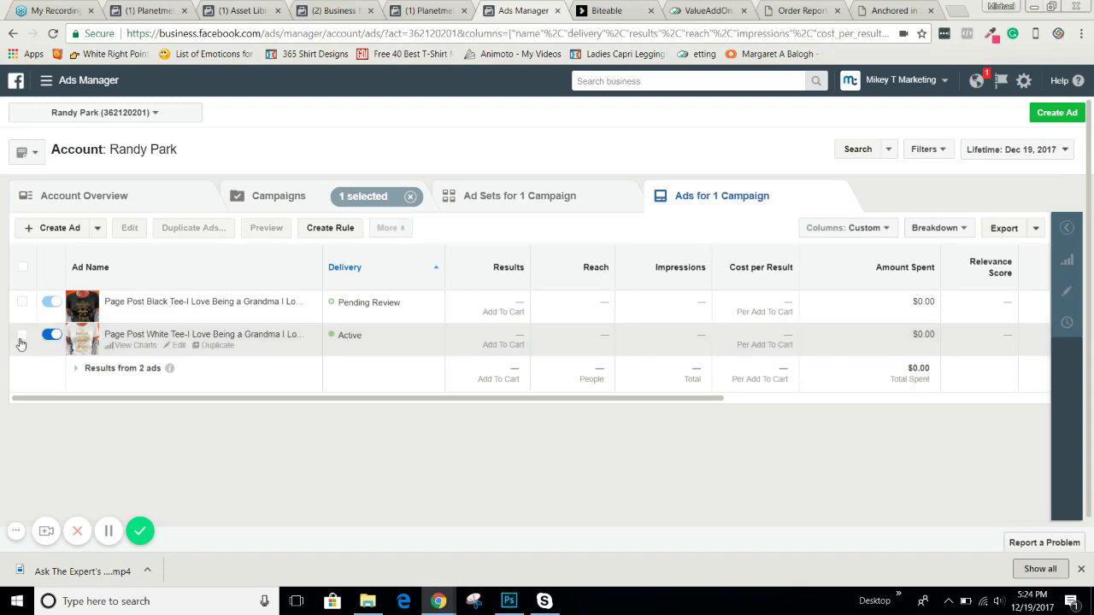
{"action": "left_click", "coordinate": [24, 338]}
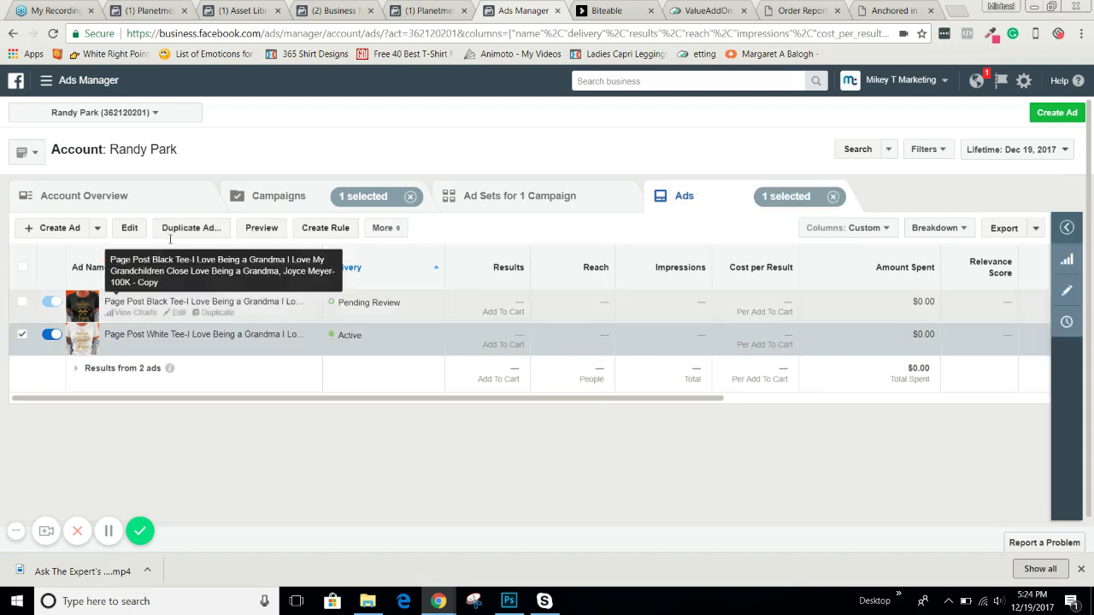
{"action": "left_click", "coordinate": [191, 227]}
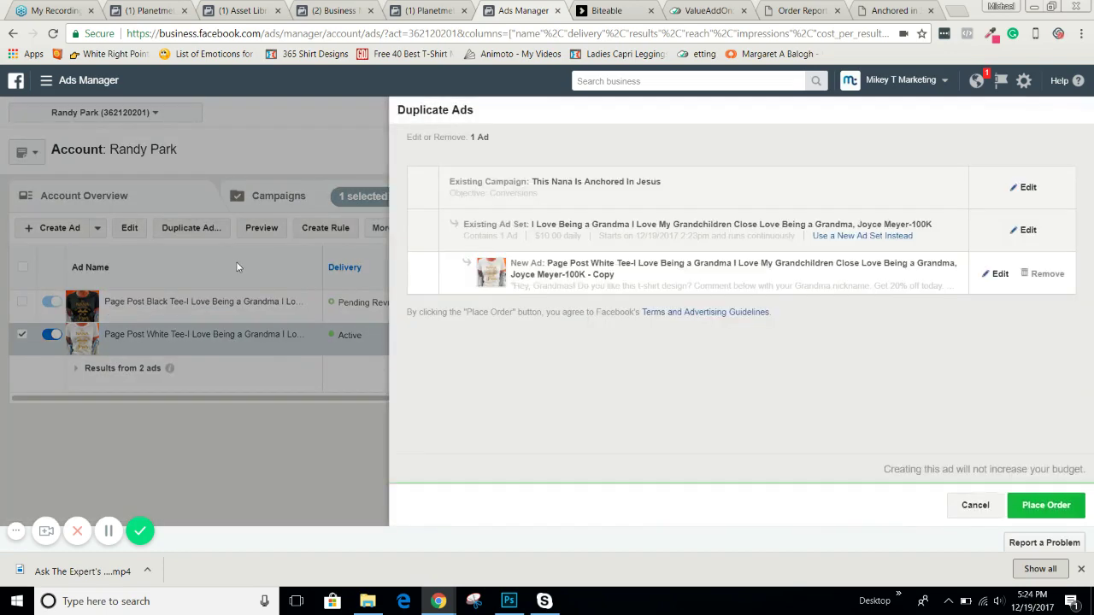
{"action": "left_click", "coordinate": [999, 273]}
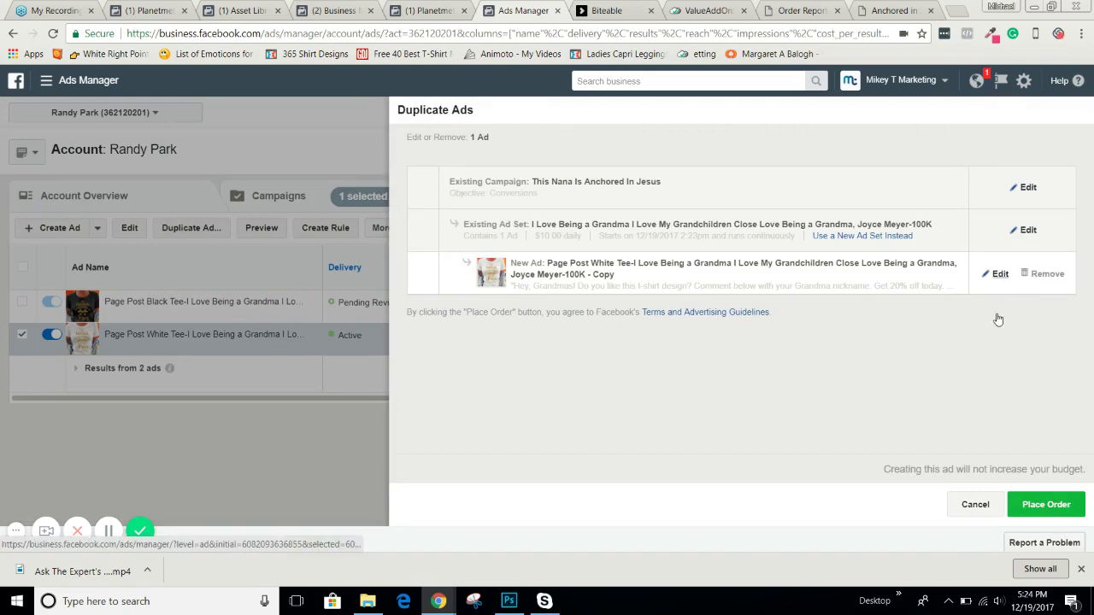
- Check the white tee copy's post preview and switch the copy from using an existing post to creating a new ad
{"action": "scroll", "coordinate": [583, 363], "scroll_direction": "down", "scroll_amount": 3}
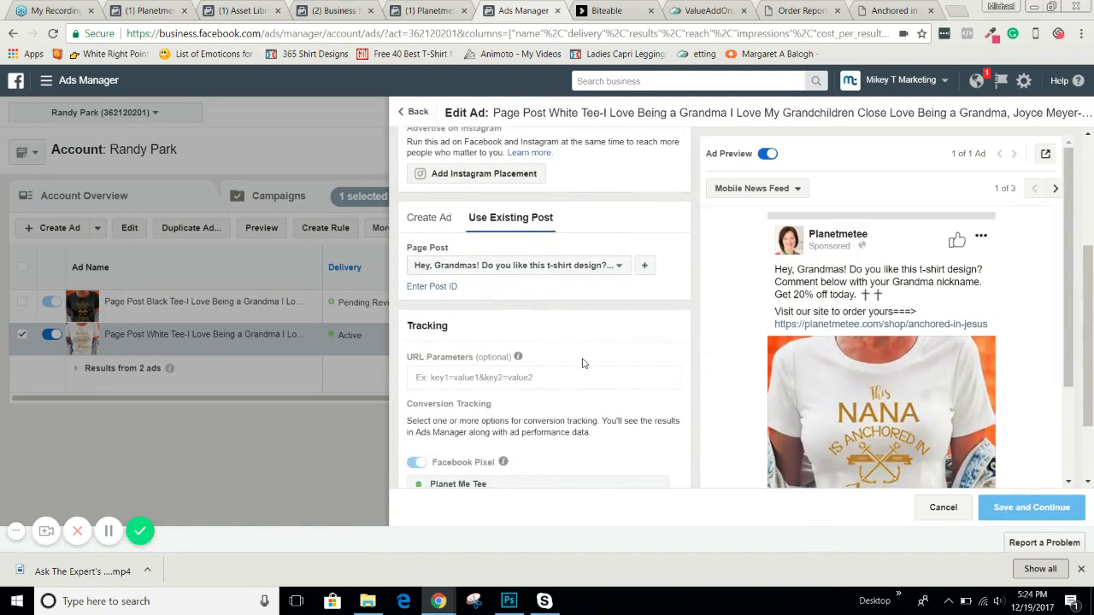
{"action": "scroll", "coordinate": [582, 363], "scroll_direction": "up", "scroll_amount": 3}
{"action": "scroll", "coordinate": [772, 359], "scroll_direction": "down", "scroll_amount": 2}
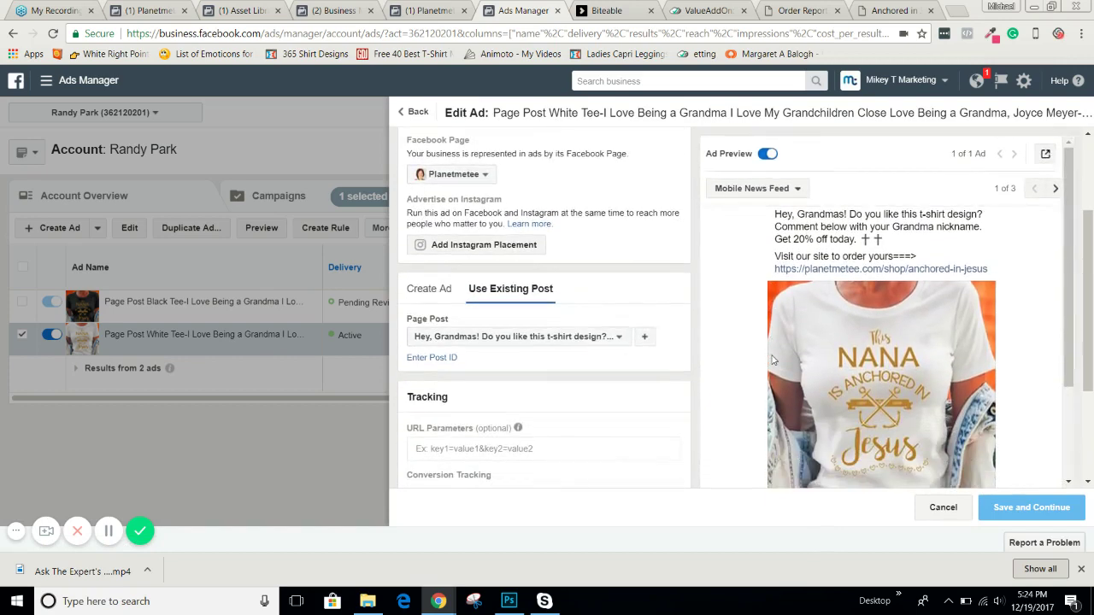
{"action": "scroll", "coordinate": [772, 364], "scroll_direction": "down", "scroll_amount": 2}
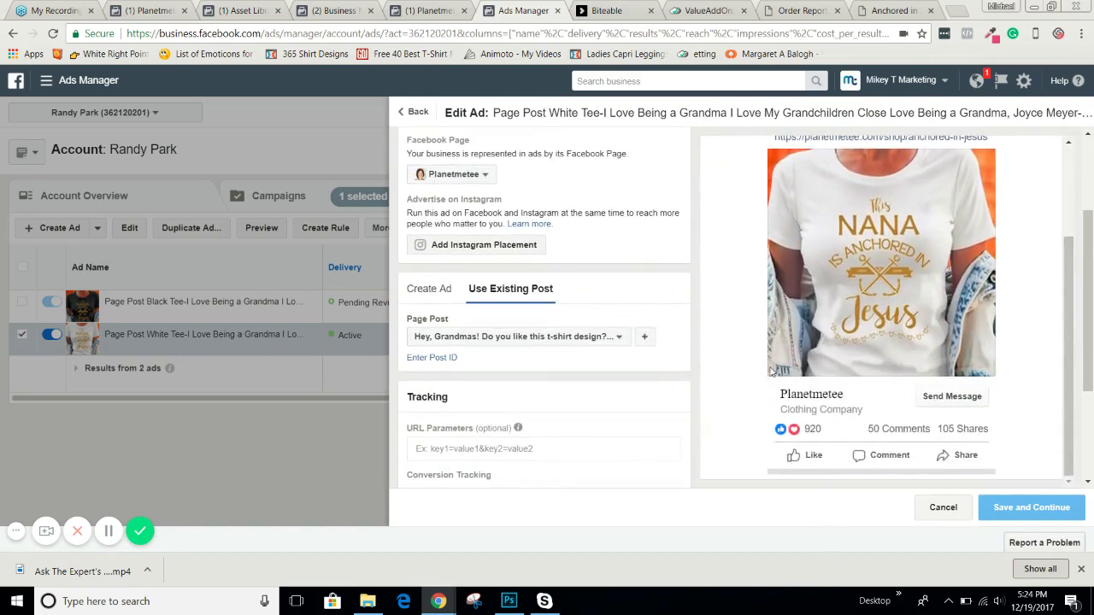
{"action": "scroll", "coordinate": [508, 373], "scroll_direction": "up", "scroll_amount": 3}
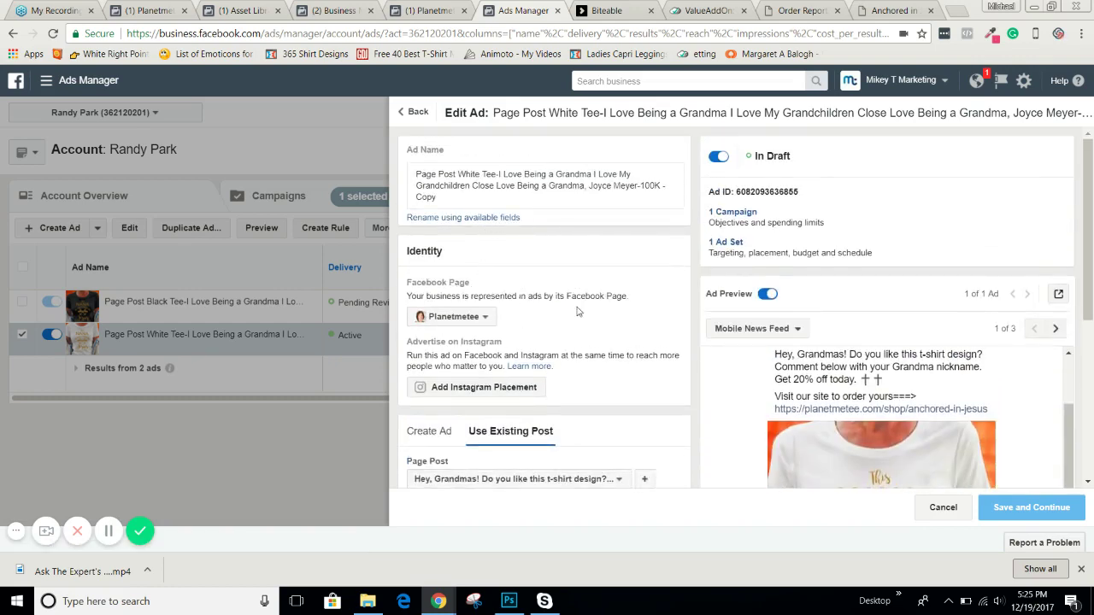
{"action": "scroll", "coordinate": [577, 312], "scroll_direction": "down", "scroll_amount": 1}
{"action": "left_click", "coordinate": [443, 364]}
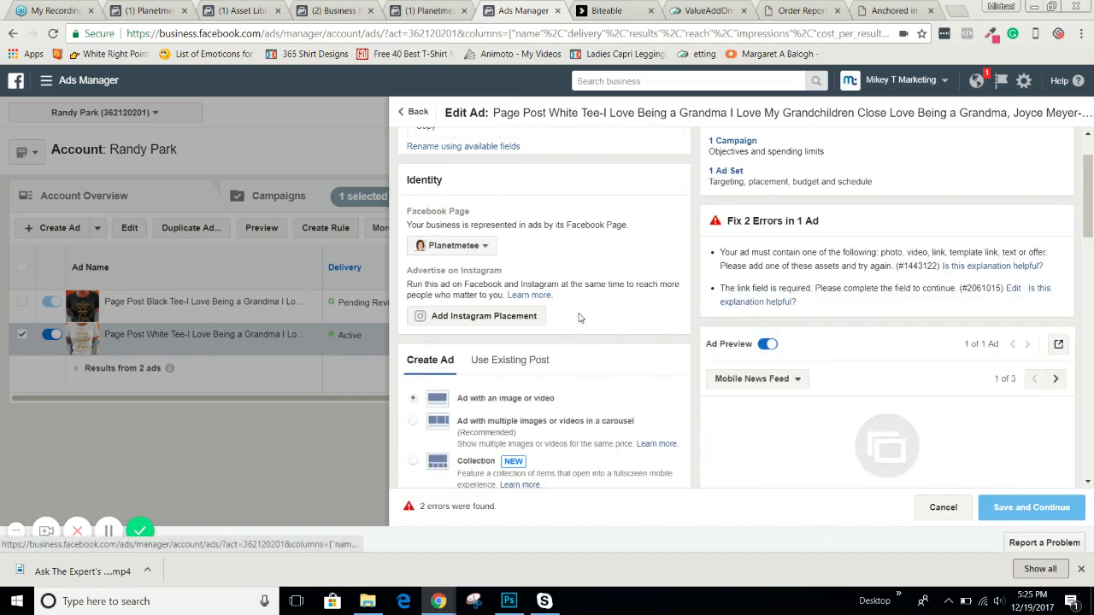
- Keep the "Ad with an image or video" format, set the media type to Video / Slideshow and open the video library
{"action": "scroll", "coordinate": [578, 318], "scroll_direction": "down", "scroll_amount": 3}
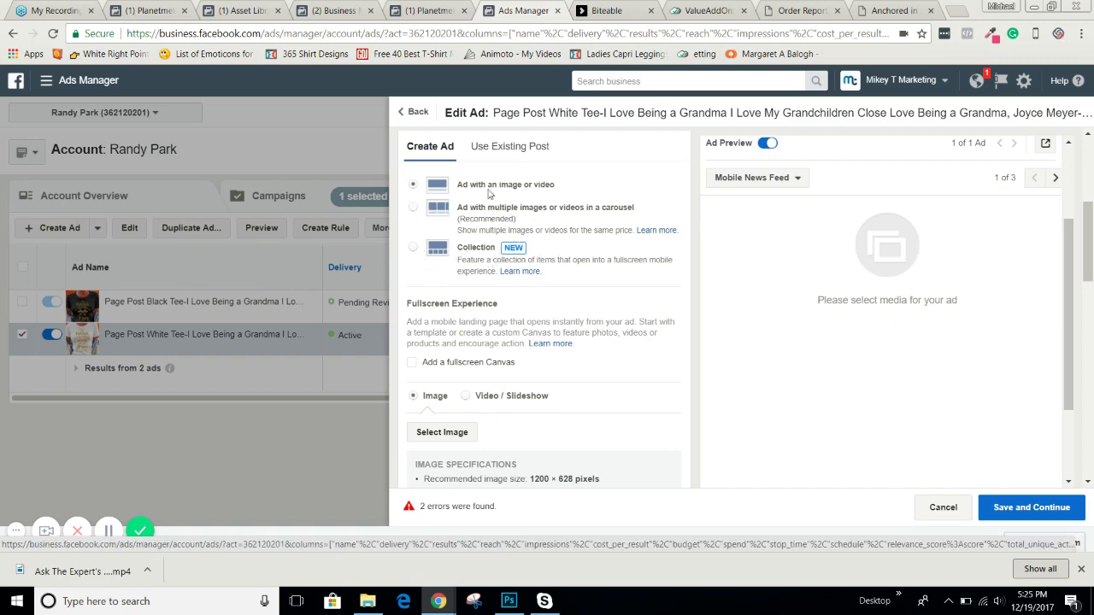
{"action": "scroll", "coordinate": [570, 214], "scroll_direction": "down", "scroll_amount": 2}
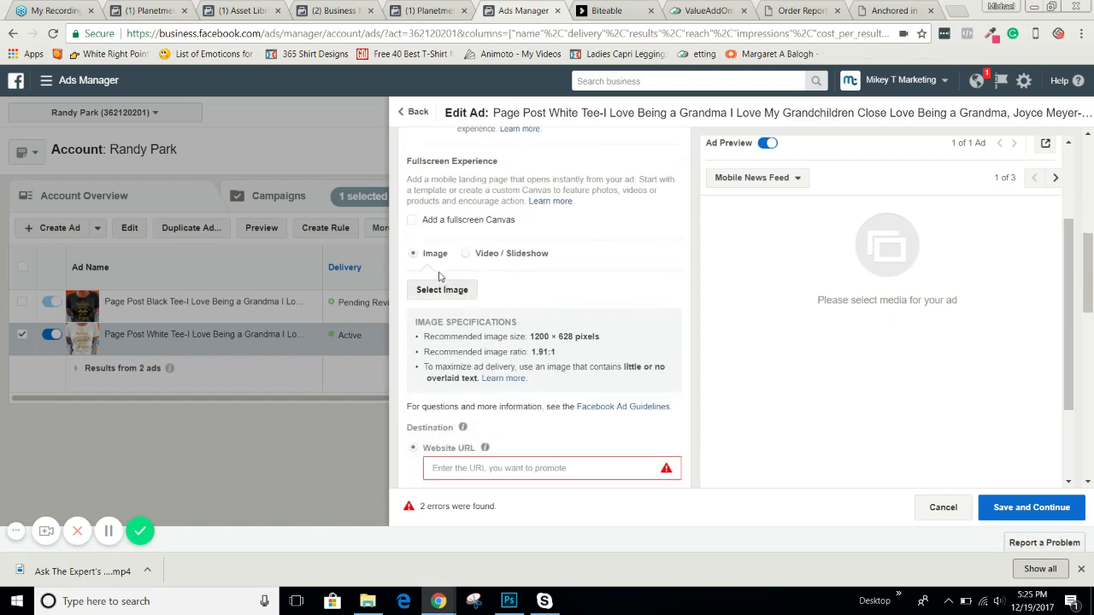
{"action": "scroll", "coordinate": [533, 265], "scroll_direction": "up", "scroll_amount": 2}
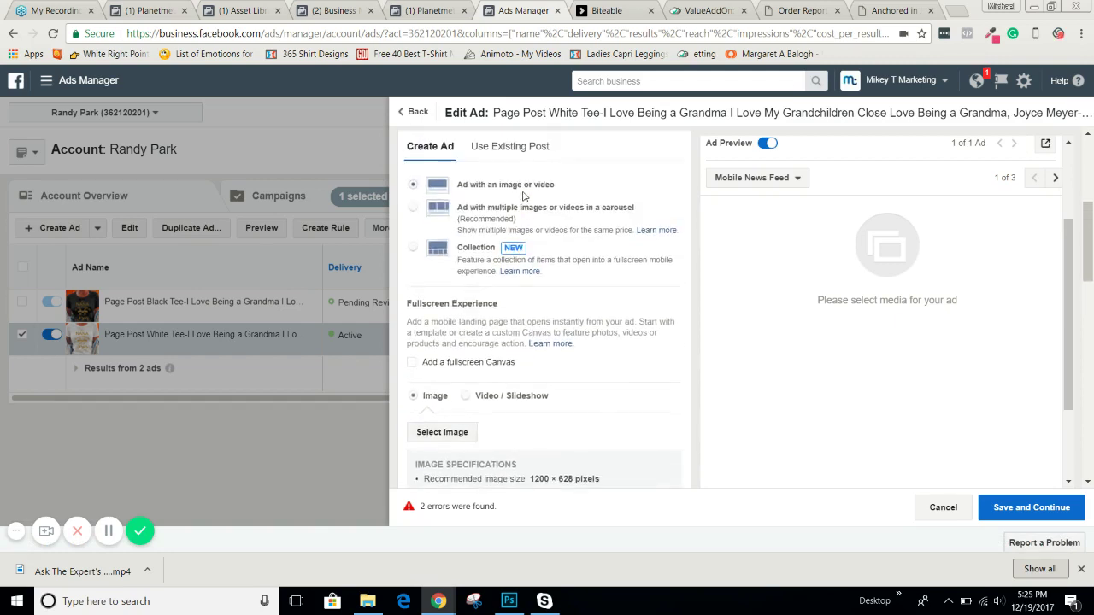
{"action": "scroll", "coordinate": [496, 258], "scroll_direction": "down", "scroll_amount": 2}
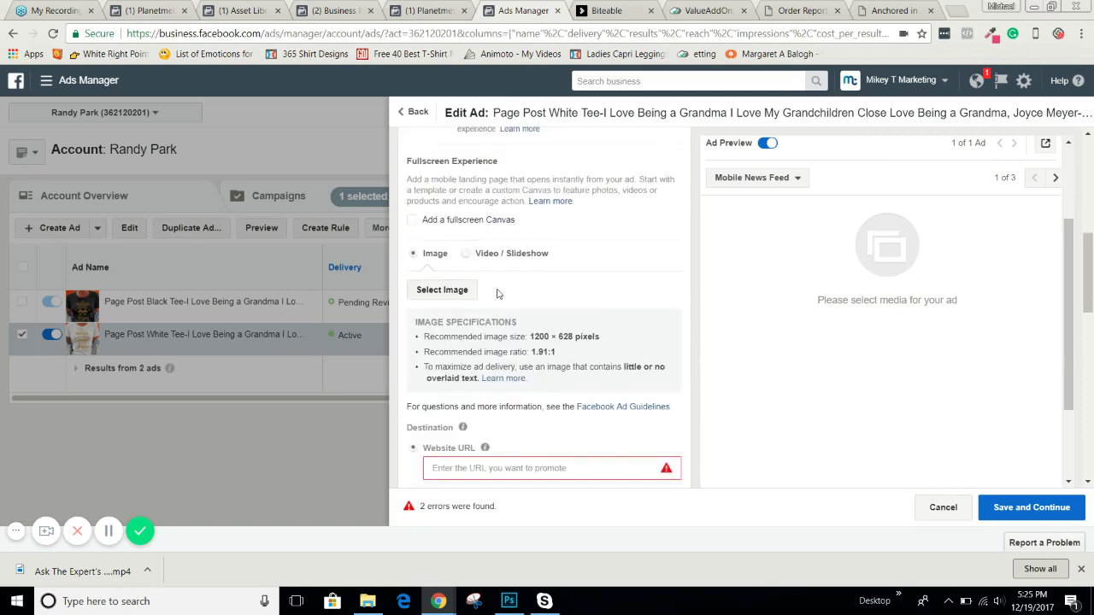
{"action": "left_click", "coordinate": [479, 256]}
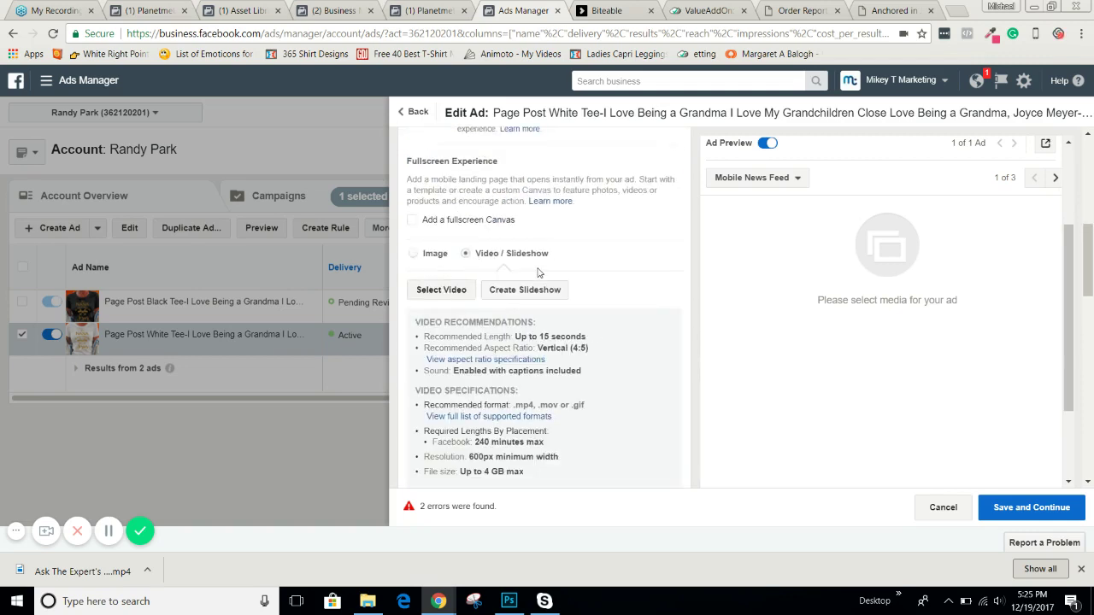
{"action": "left_click", "coordinate": [455, 292]}
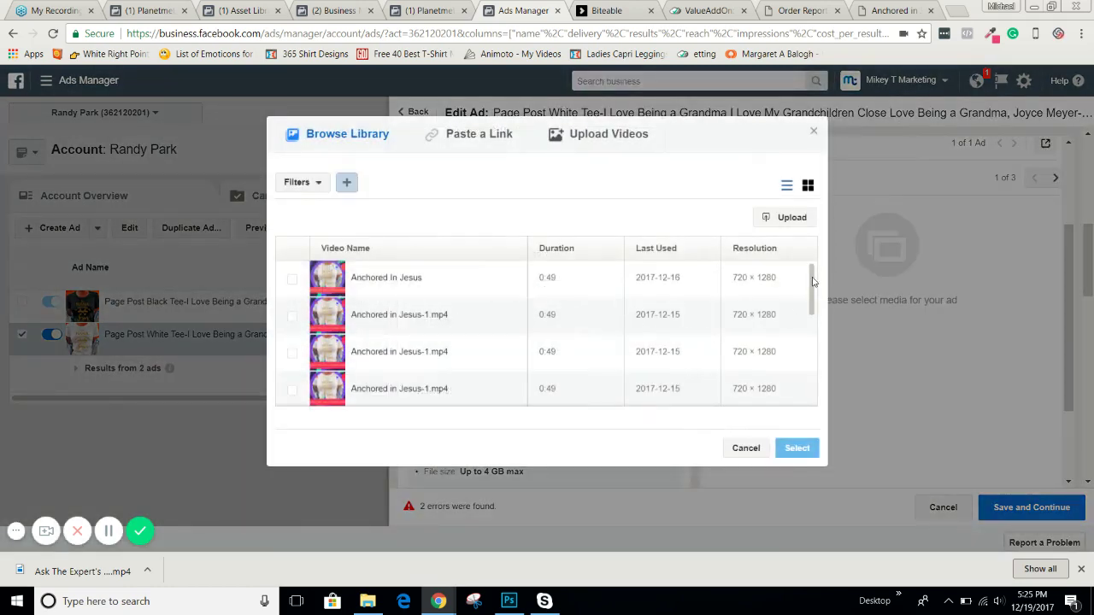
{"action": "mouse_move", "coordinate": [813, 282]}
{"action": "left_mouse_down"}
{"action": "mouse_move", "coordinate": [813, 309]}
{"action": "mouse_move", "coordinate": [814, 263]}
{"action": "left_mouse_up"}
{"action": "left_click", "coordinate": [293, 279]}
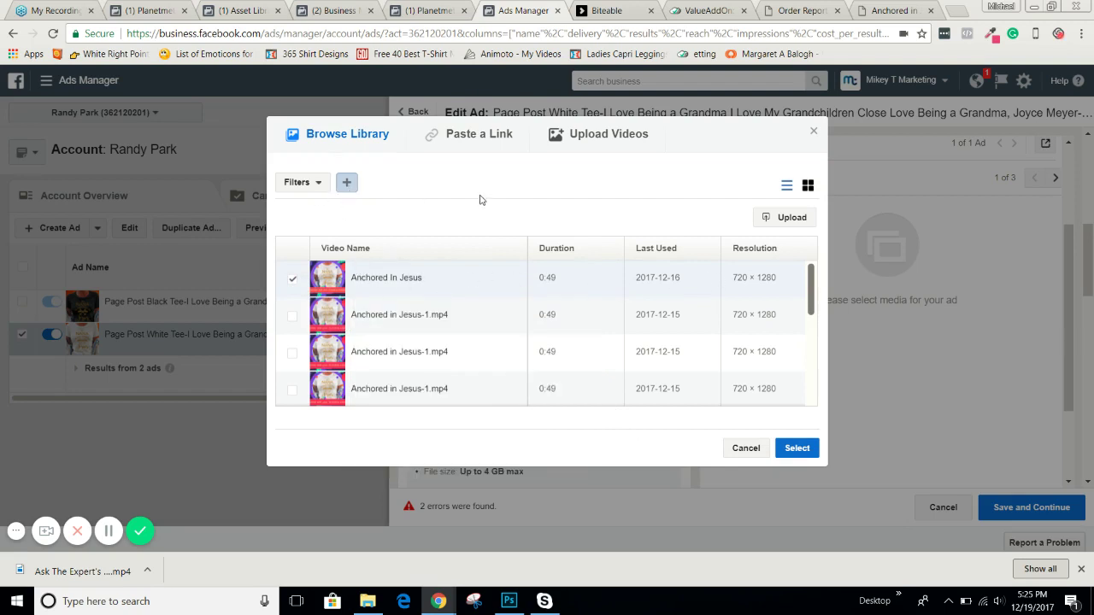
{"action": "left_click", "coordinate": [292, 282]}
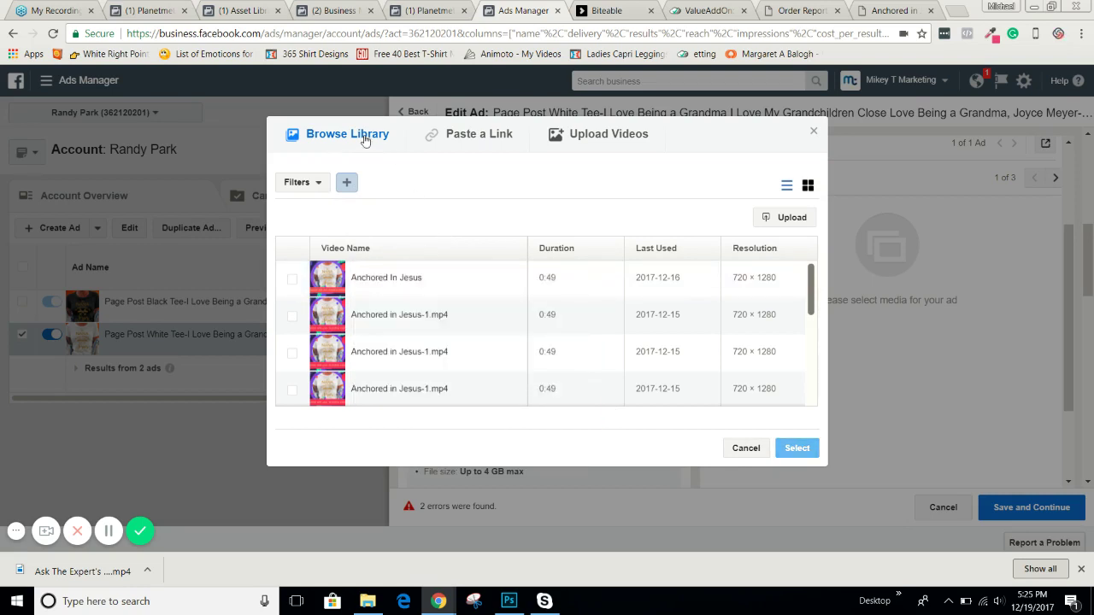
- Check the link and upload options for video, return to the library and select the 1280 × 720 "Anchored In Jesus" video for the ad
{"action": "left_click", "coordinate": [494, 137]}
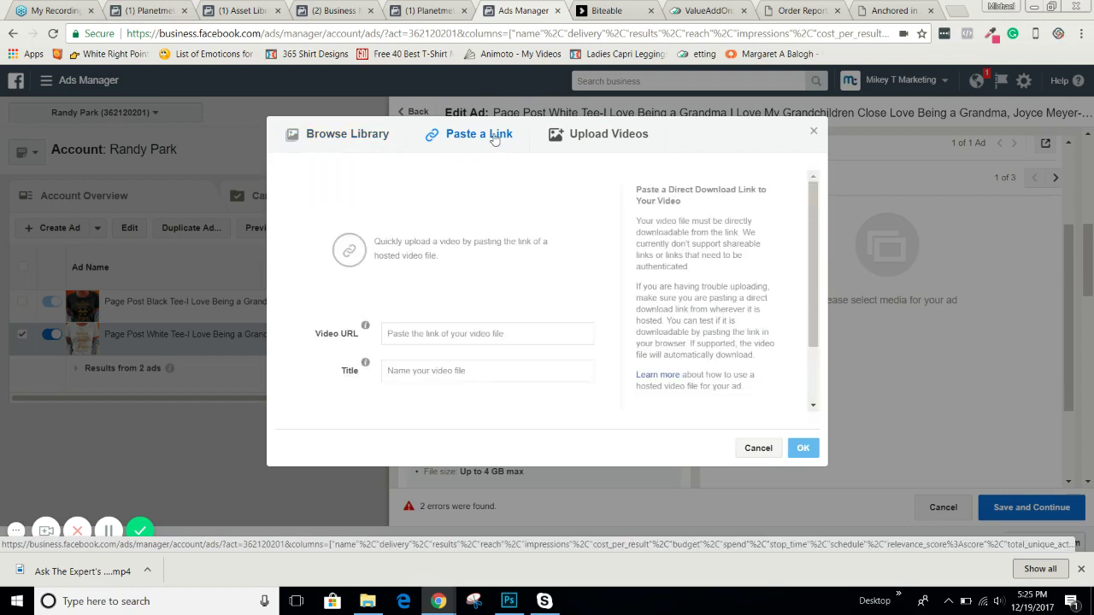
{"action": "left_click", "coordinate": [611, 138]}
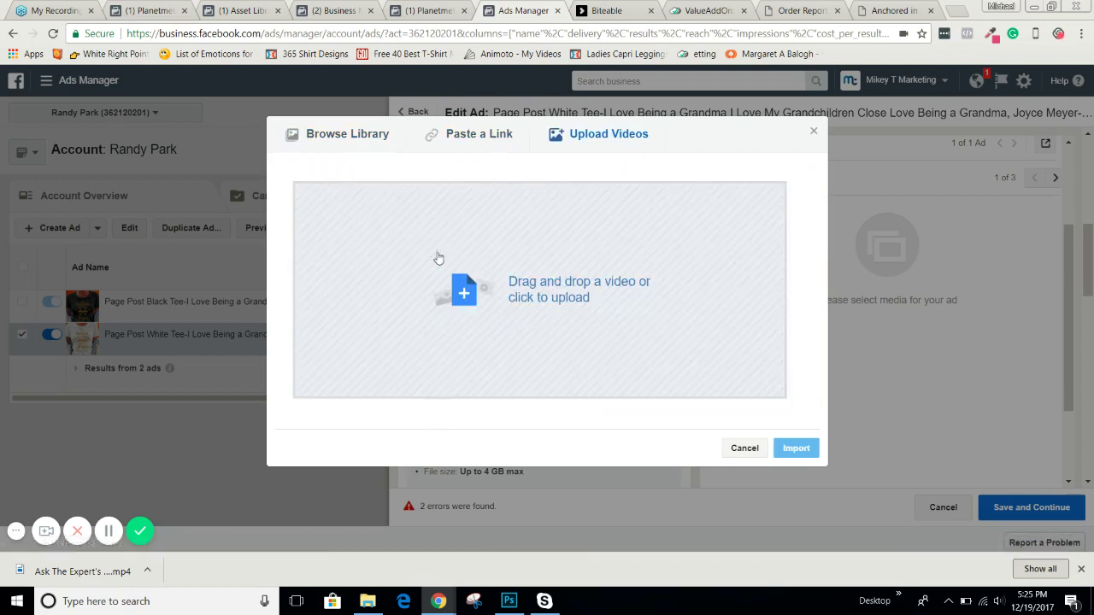
{"action": "left_click", "coordinate": [329, 134]}
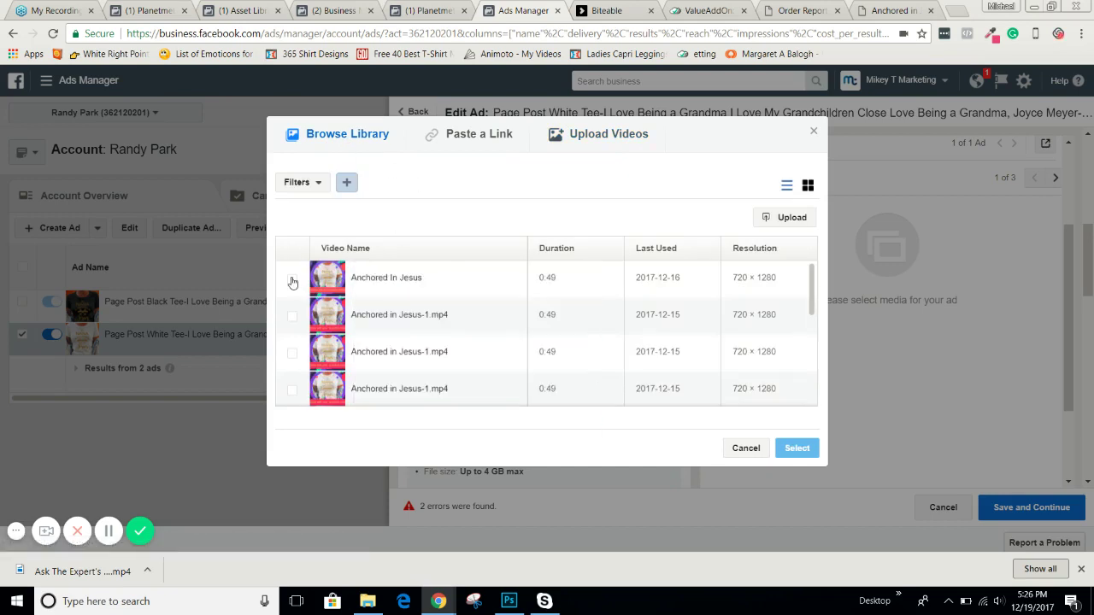
{"action": "left_click", "coordinate": [291, 282]}
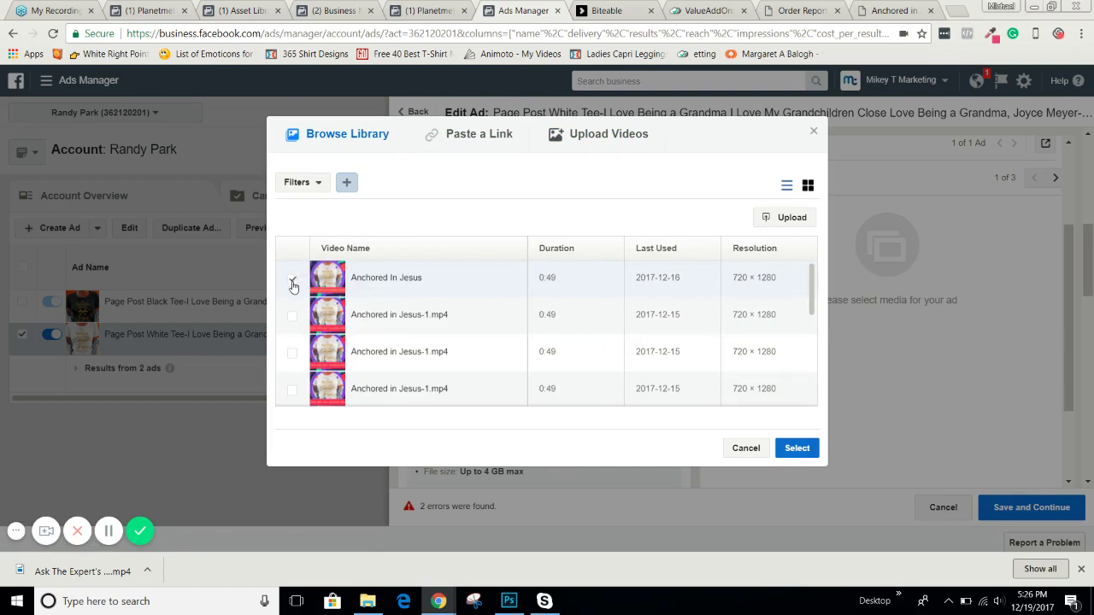
{"action": "left_click", "coordinate": [323, 185]}
{"action": "left_click", "coordinate": [547, 185]}
{"action": "left_click", "coordinate": [797, 448]}
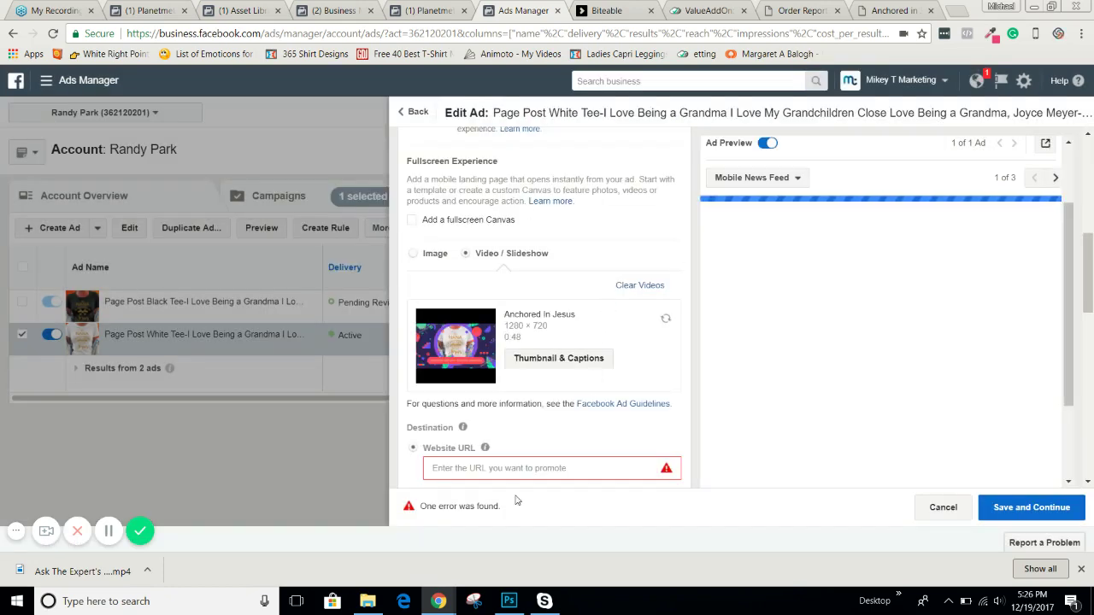
{"action": "scroll", "coordinate": [508, 470], "scroll_direction": "down", "scroll_amount": 2}
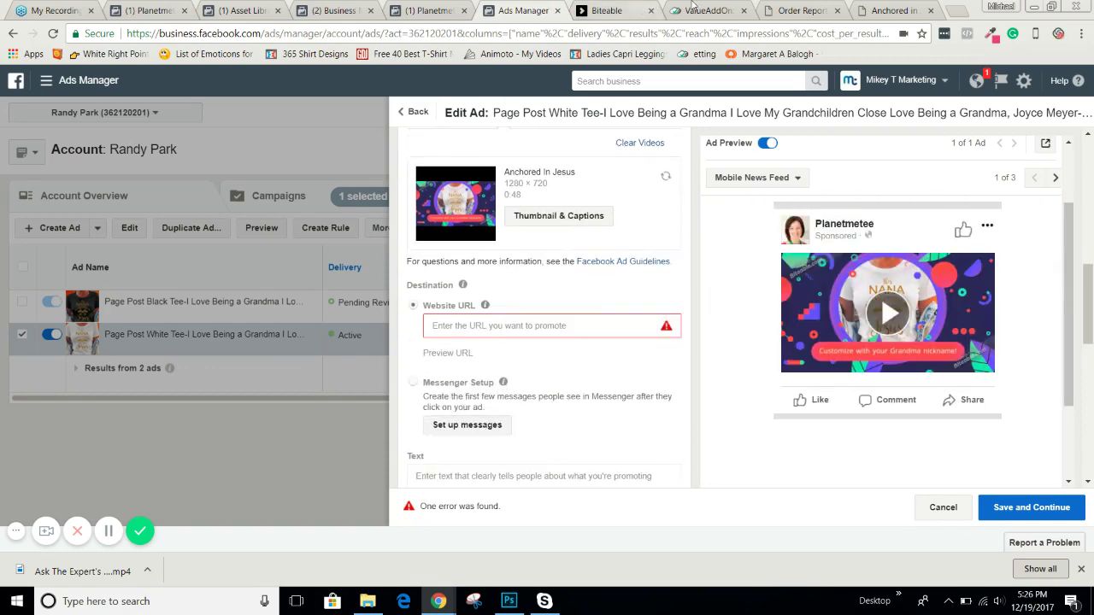
{"action": "left_click", "coordinate": [808, 11]}
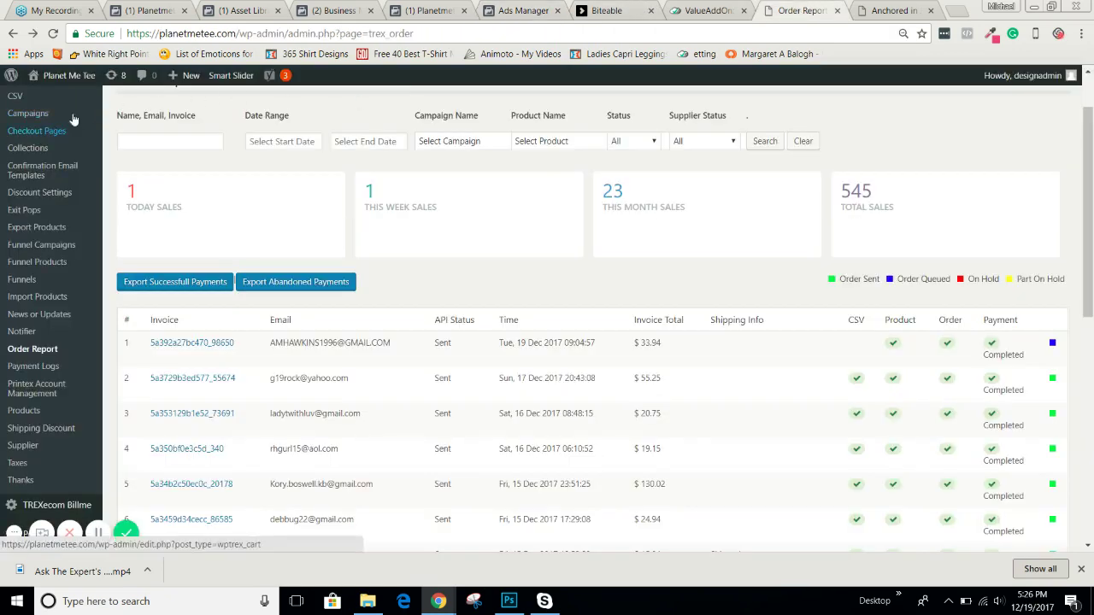
{"action": "left_click", "coordinate": [893, 10]}
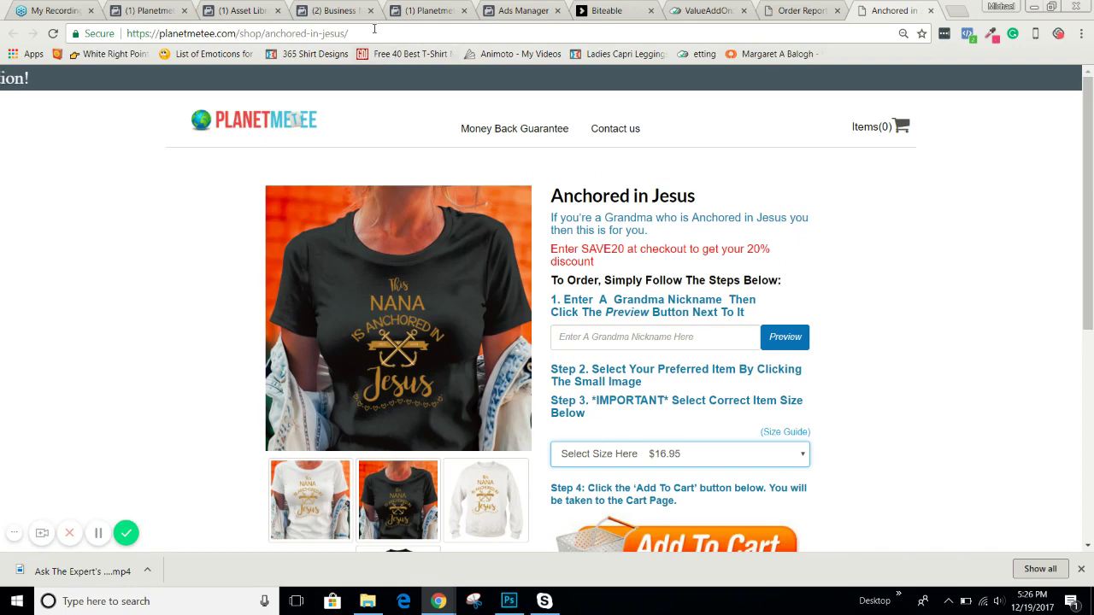
{"action": "left_click", "coordinate": [377, 32]}
{"action": "key", "text": "ctrl+c"}
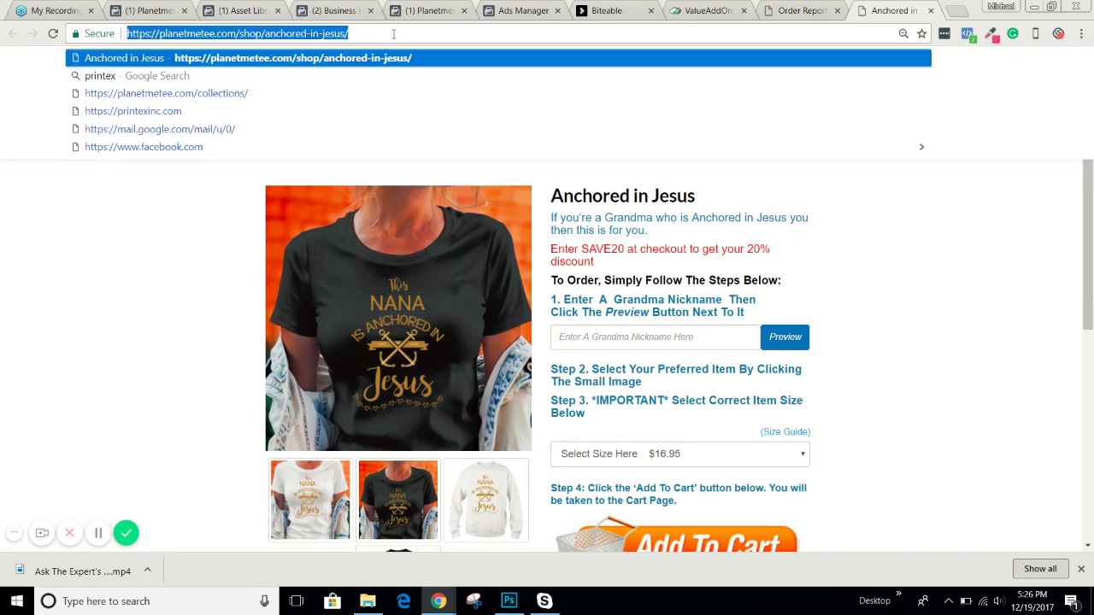
{"action": "left_click", "coordinate": [451, 12]}
{"action": "left_click", "coordinate": [533, 12]}
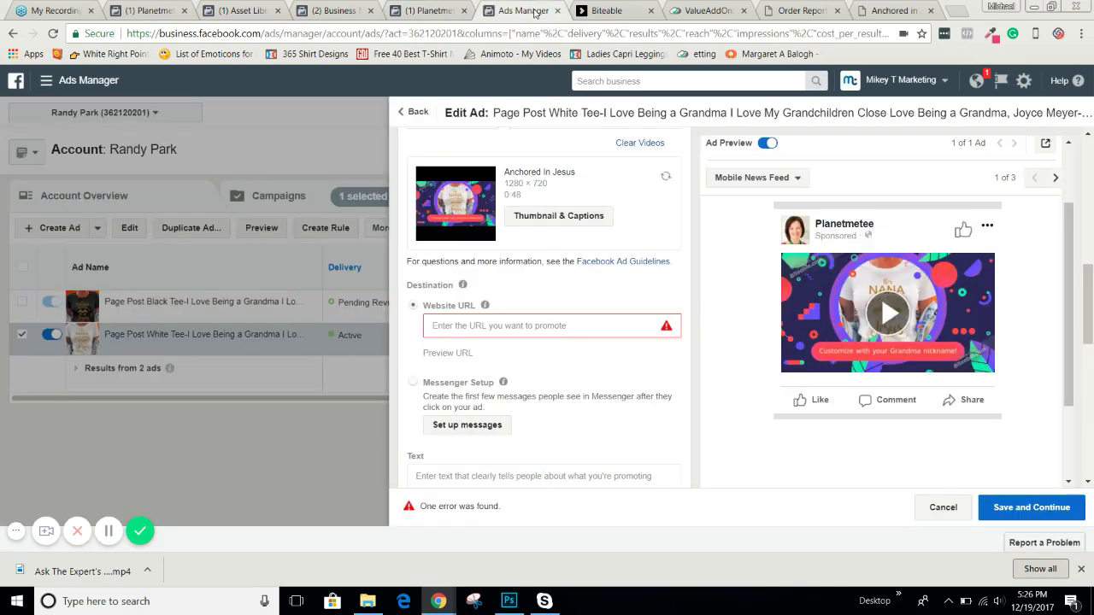
{"action": "left_click", "coordinate": [481, 325]}
{"action": "key", "text": "ctrl+v"}
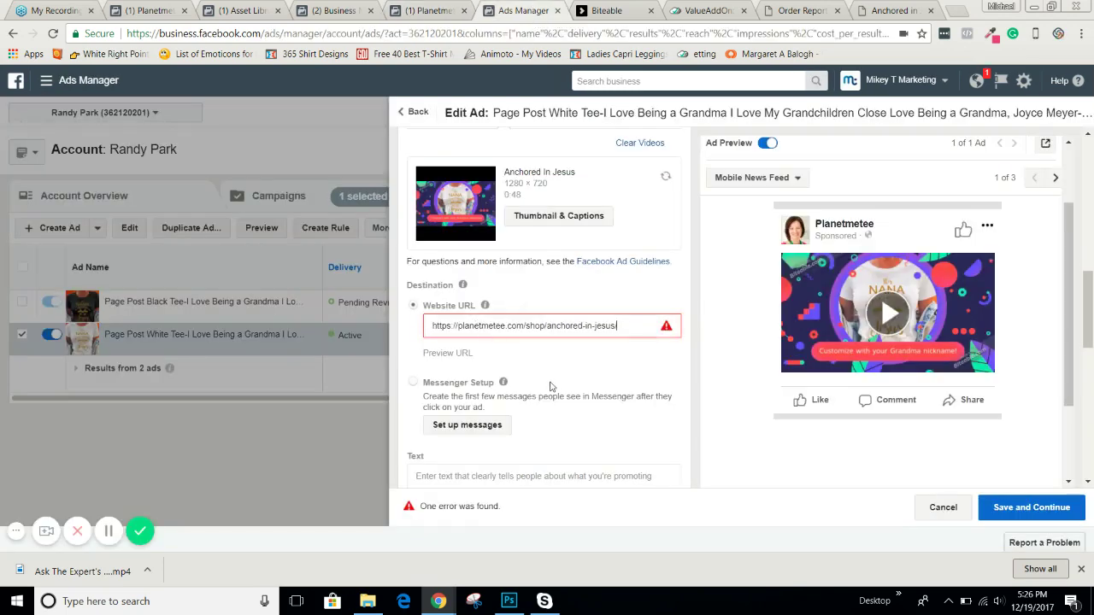
- Copy the full text of the "Hey, Grandmas!" white tee post from the Planetmetee page into the ad's Text
{"action": "scroll", "coordinate": [556, 380], "scroll_direction": "down", "scroll_amount": 4}
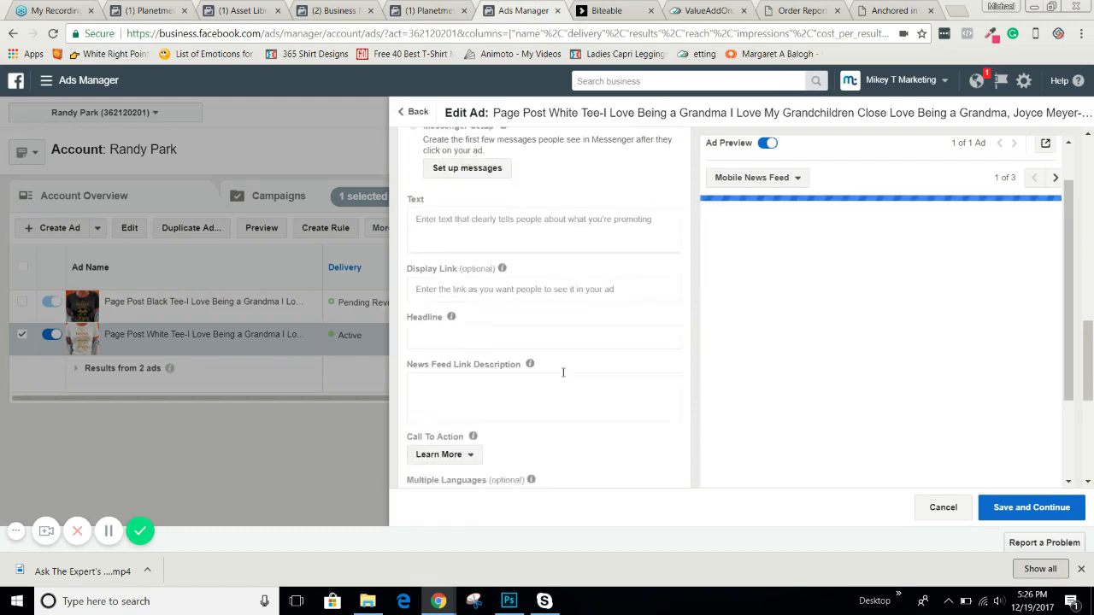
{"action": "scroll", "coordinate": [569, 368], "scroll_direction": "up", "scroll_amount": 2}
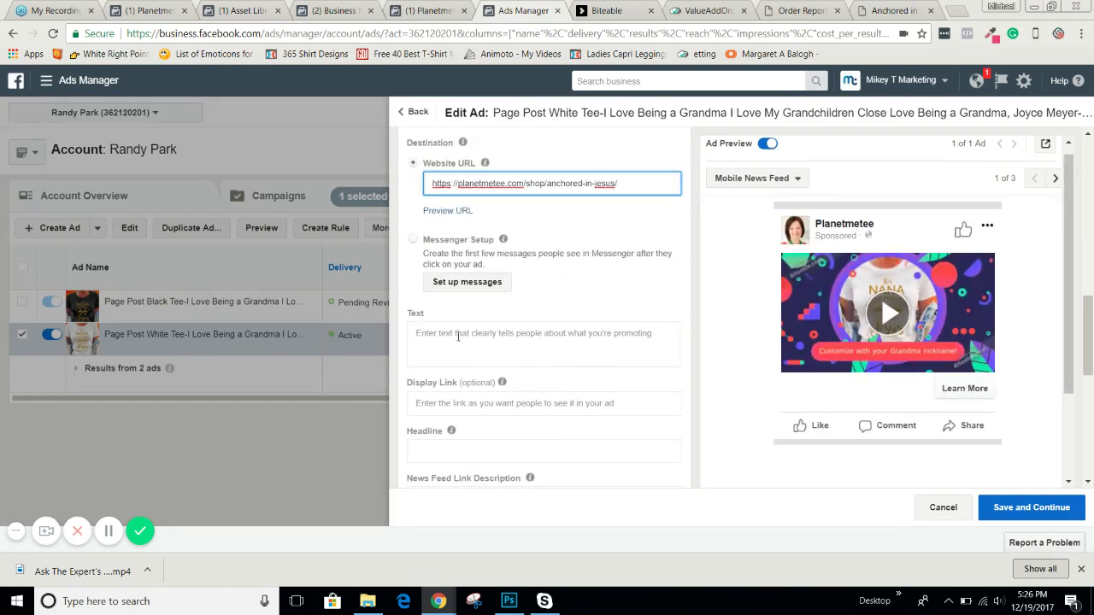
{"action": "left_click", "coordinate": [457, 336]}
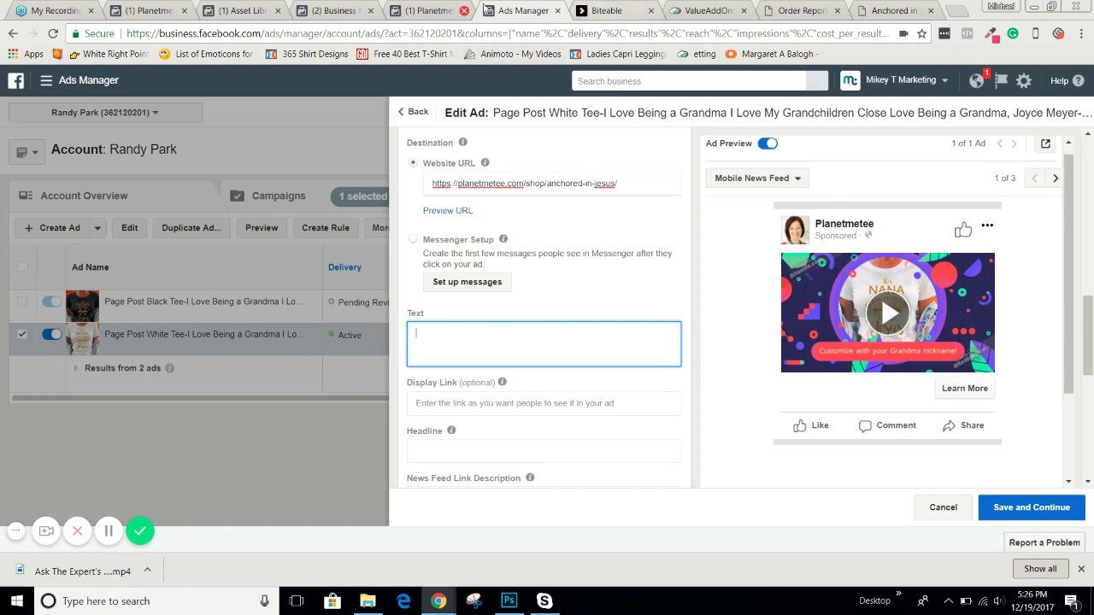
{"action": "left_click", "coordinate": [427, 10]}
{"action": "scroll", "coordinate": [341, 350], "scroll_direction": "up", "scroll_amount": 3}
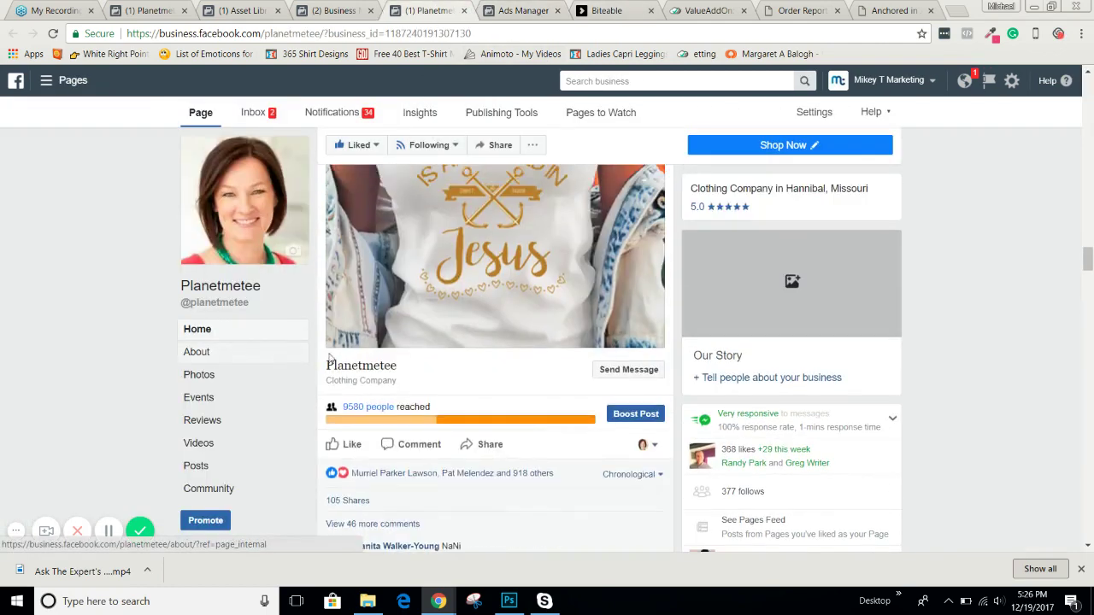
{"action": "scroll", "coordinate": [346, 352], "scroll_direction": "down", "scroll_amount": 3}
{"action": "scroll", "coordinate": [351, 356], "scroll_direction": "up", "scroll_amount": 5}
{"action": "scroll", "coordinate": [333, 257], "scroll_direction": "down", "scroll_amount": 3}
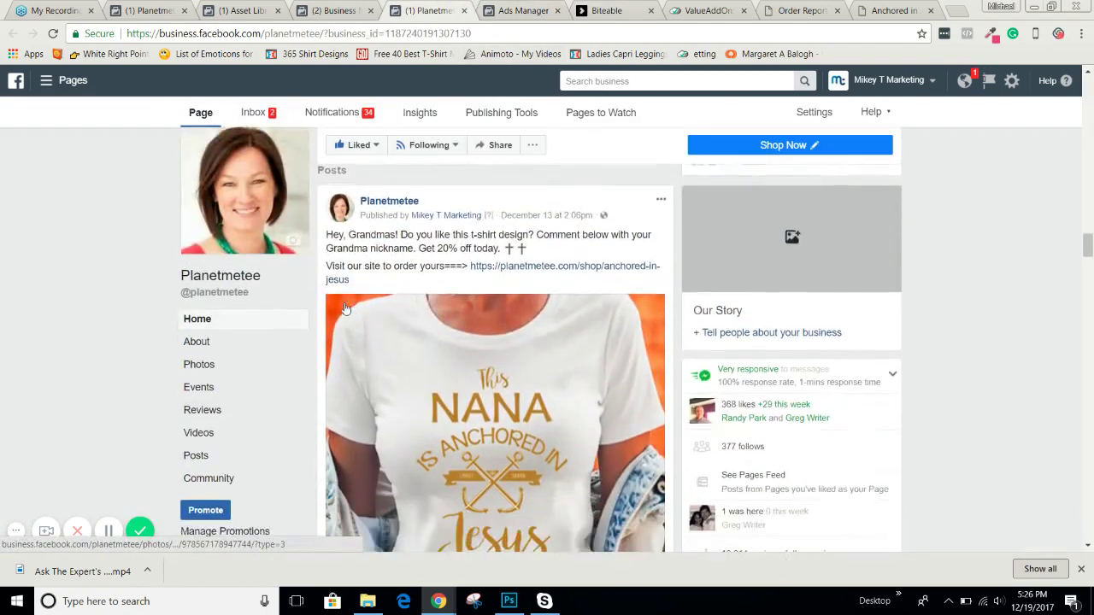
{"action": "left_click_drag", "start_coordinate": [327, 231], "coordinate": [369, 280]}
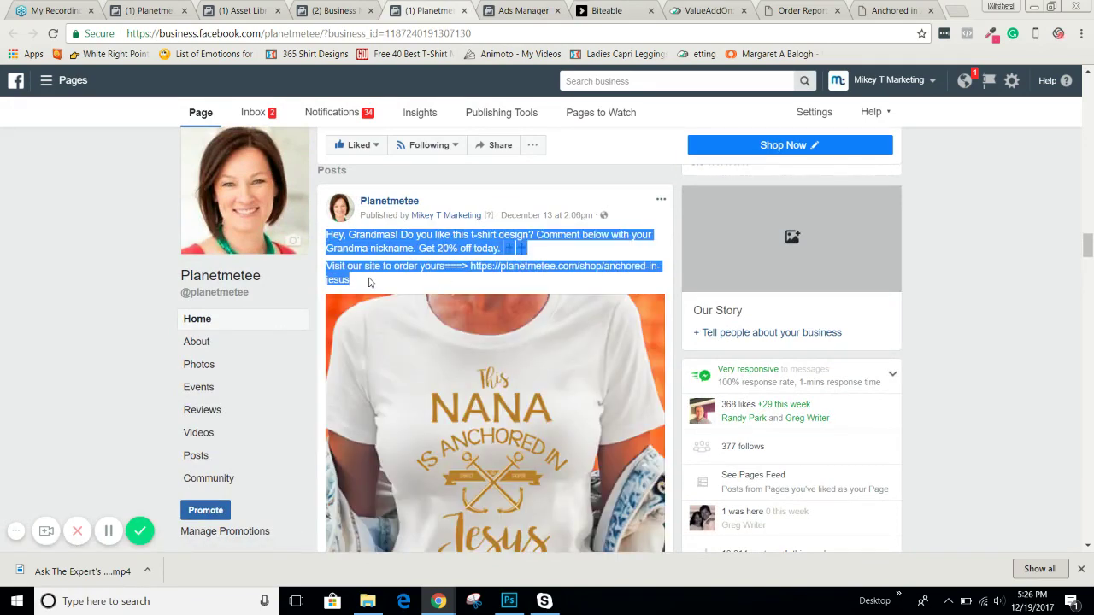
{"action": "left_click", "coordinate": [513, 10]}
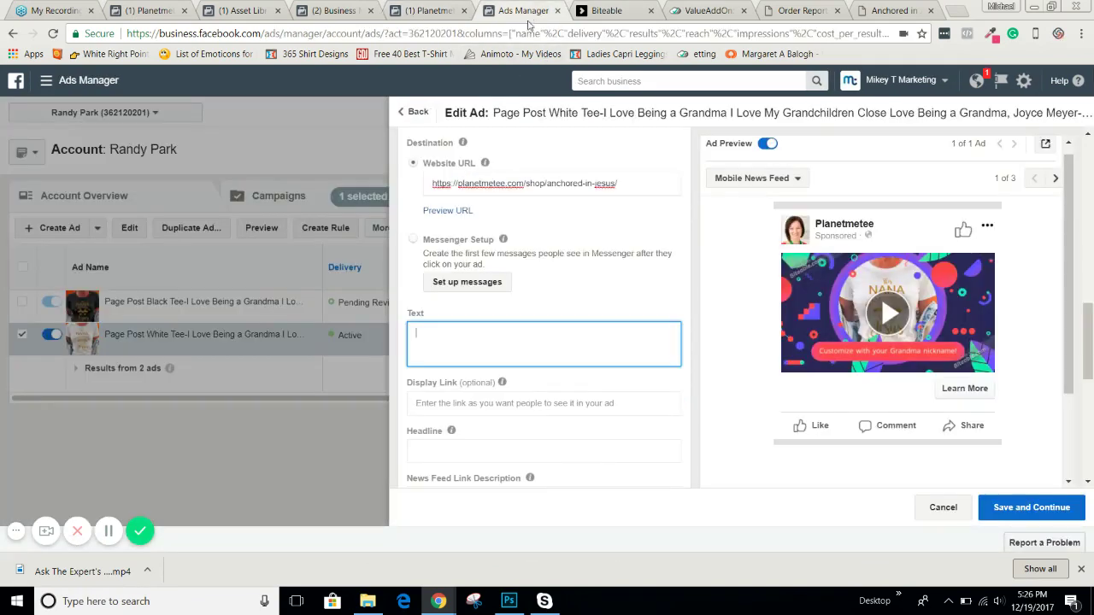
{"action": "type", "text": "Hey, Grandmas! Do you like this t-shirt design? Comment below with your Grandma nickname. Get 20% off today. ✝✝  Visit our site to order yours===> https://planetmetee.com/shop/anchored-in-jesus"}
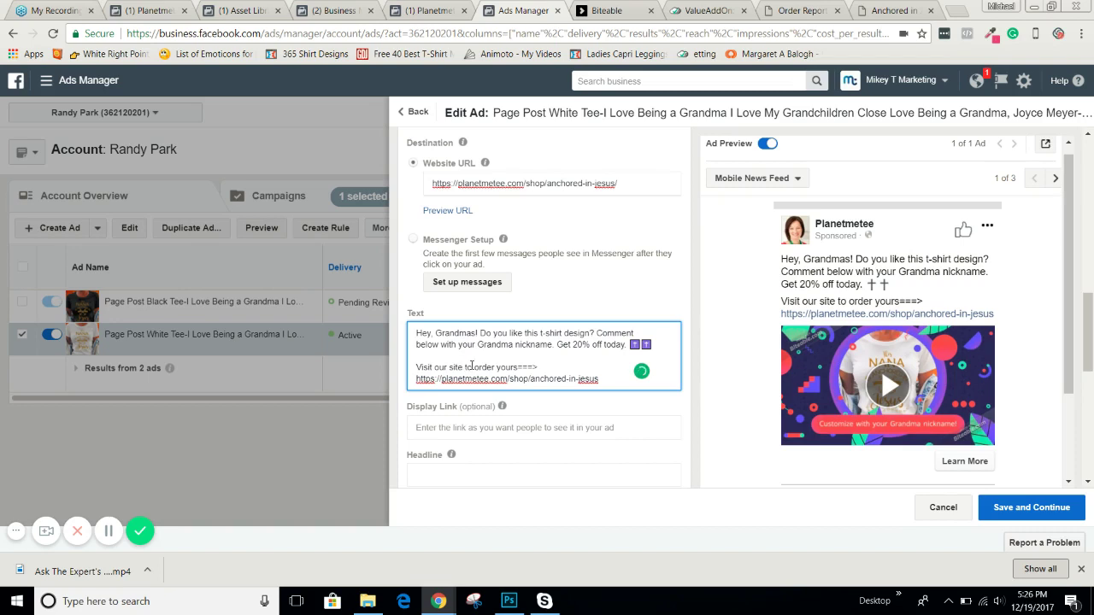
- Reword the ad text's call line to "Visit here order yours:", replacing the arrow with a colon and keeping the shop link on its own line
{"action": "left_click_drag", "start_coordinate": [471, 366], "coordinate": [434, 366]}
{"action": "type", "text": "here"}
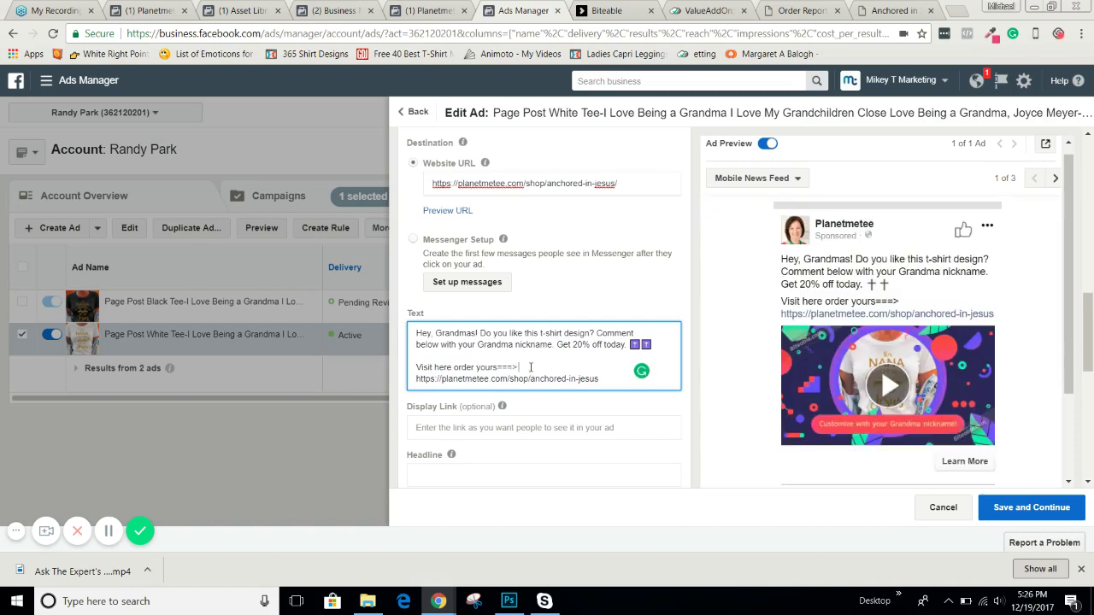
{"action": "key", "text": "Delete"}
{"action": "key", "text": "BackSpace"}
{"action": "key", "text": "BackSpace"}
{"action": "key", "text": "BackSpace"}
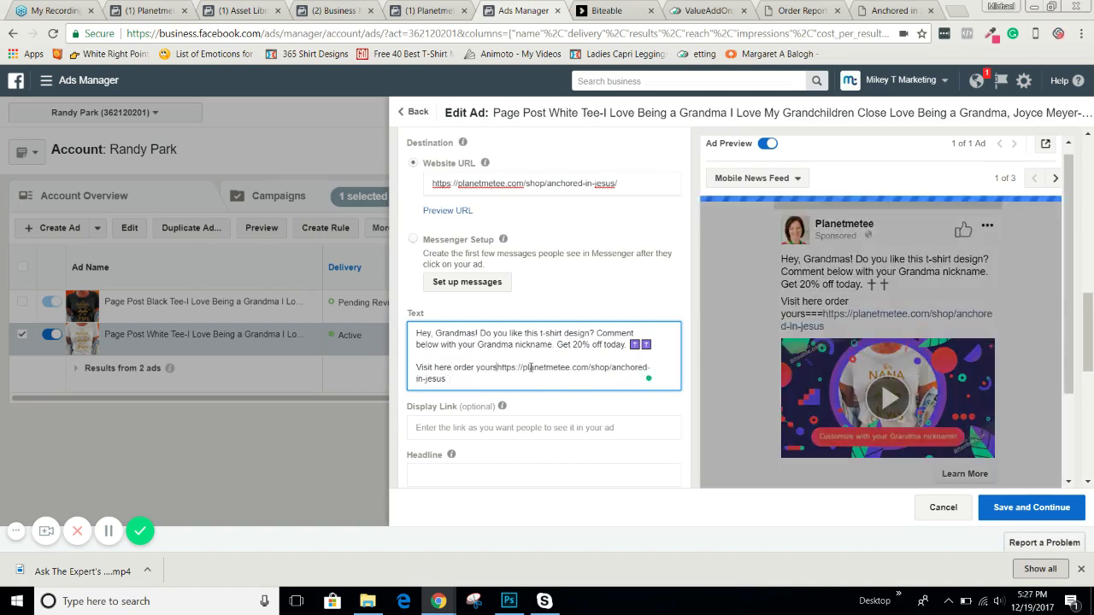
{"action": "type", "text": ":"}
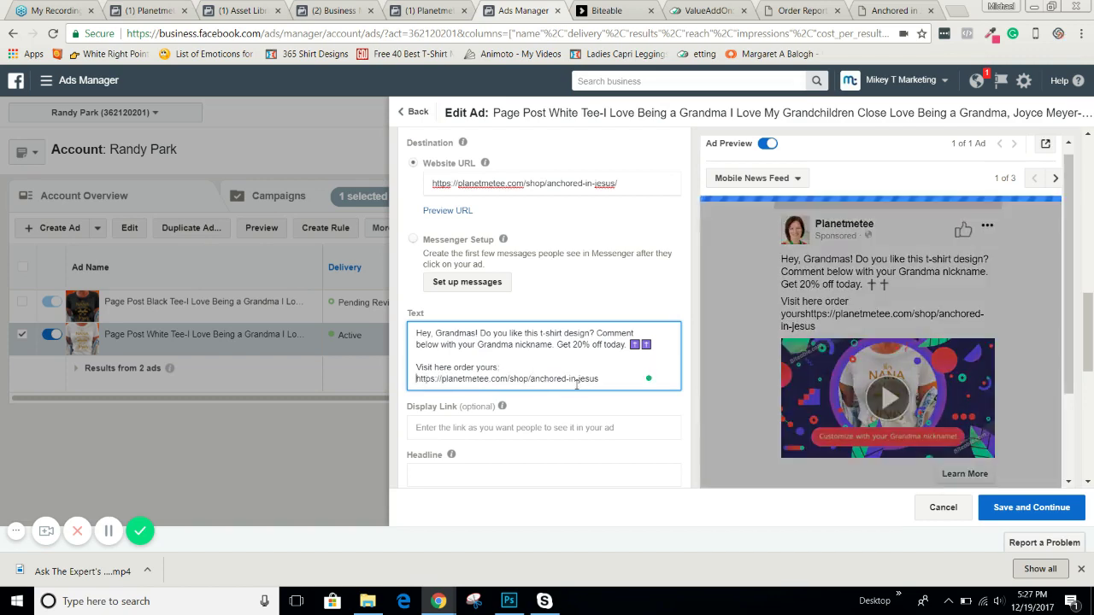
- Copy the shop link in the ad text and repeat it on a new line directly beneath
{"action": "left_click_drag", "start_coordinate": [602, 378], "coordinate": [417, 378]}
{"action": "key", "text": "ctrl+c"}
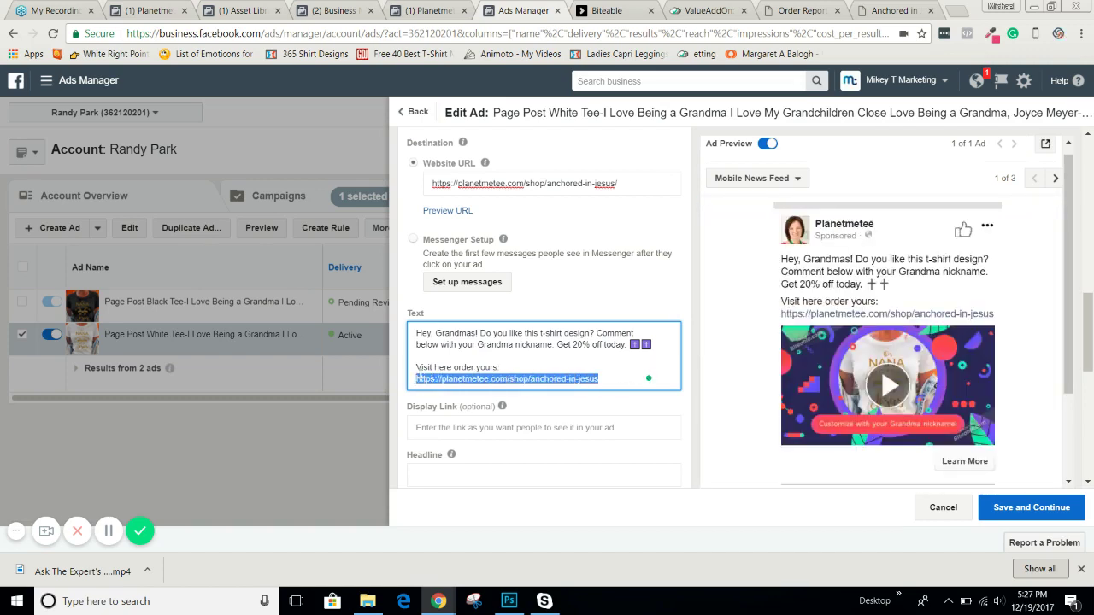
{"action": "left_click", "coordinate": [606, 382]}
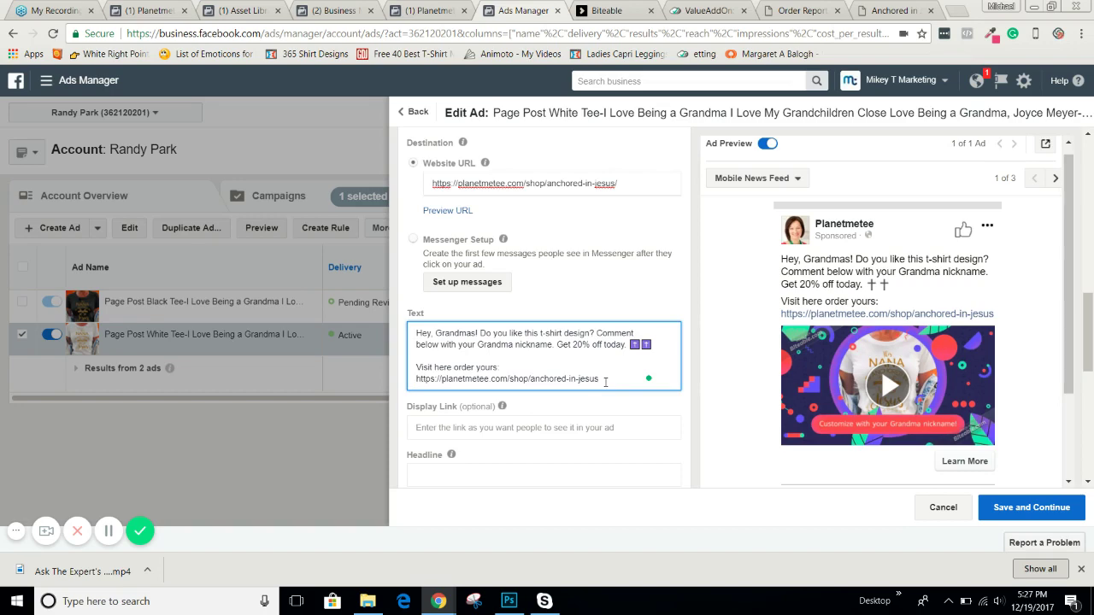
{"action": "key", "text": "Return"}
{"action": "key", "text": "ctrl+v"}
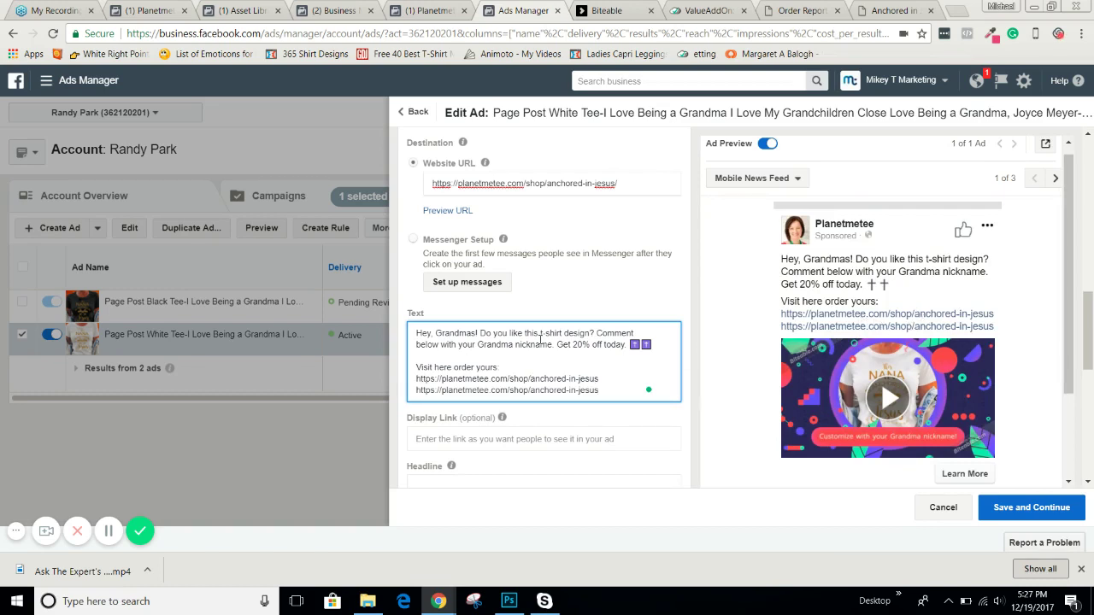
- Enter "Customize WIth Your Grandma Nickname" as the ad's headline
{"action": "scroll", "coordinate": [449, 294], "scroll_direction": "down", "scroll_amount": 2}
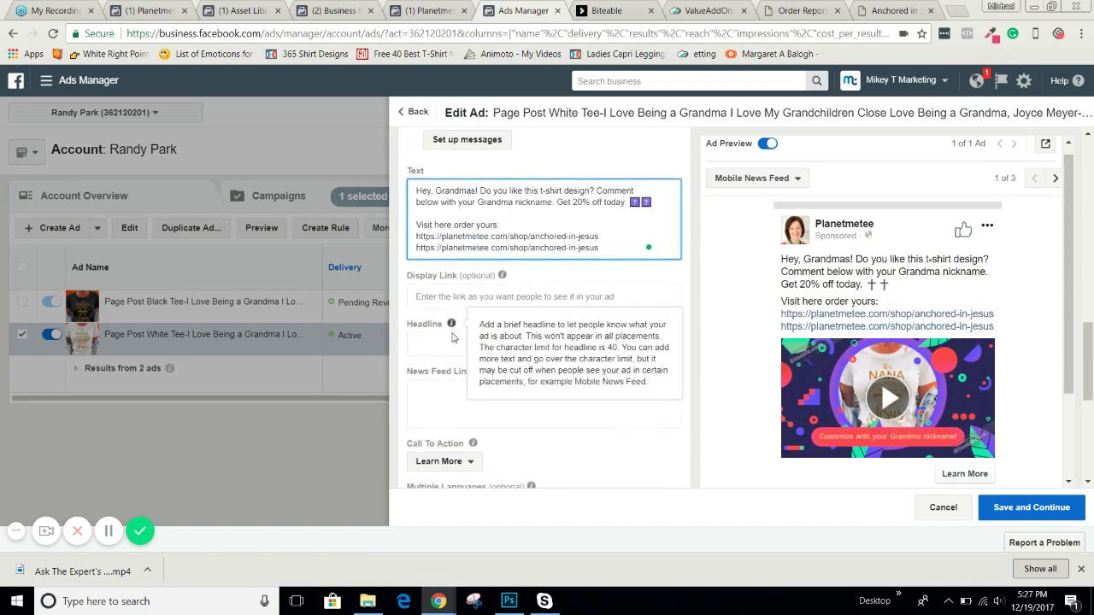
{"action": "left_click", "coordinate": [438, 343]}
{"action": "scroll", "coordinate": [508, 341], "scroll_direction": "down", "scroll_amount": 2}
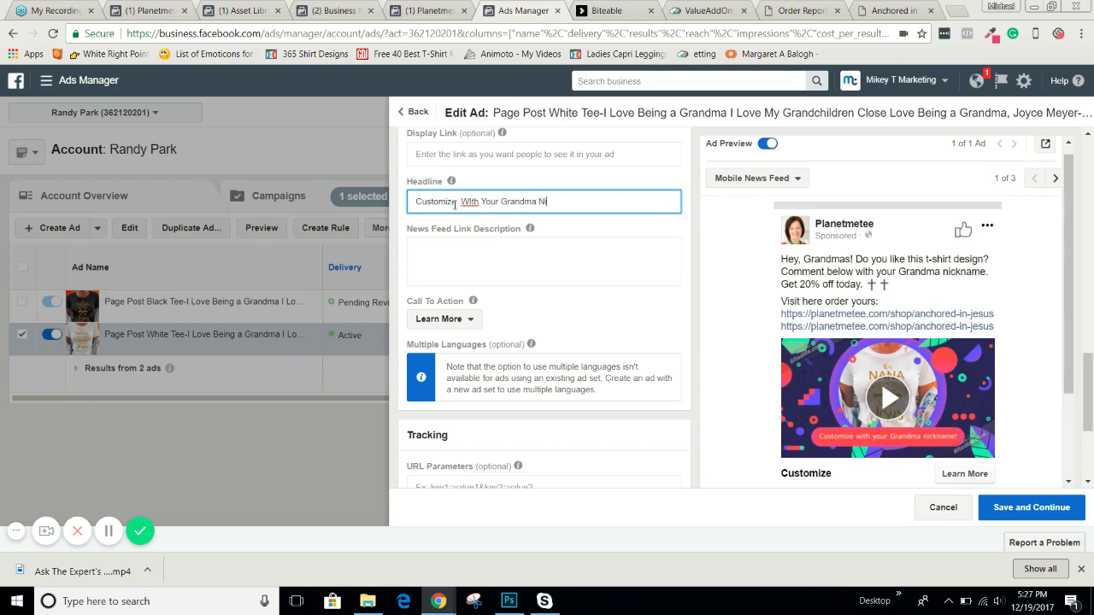
{"action": "type", "text": "ckname"}
- Enter "Get 20% Off Today" as the News Feed link description
{"action": "left_click", "coordinate": [455, 256]}
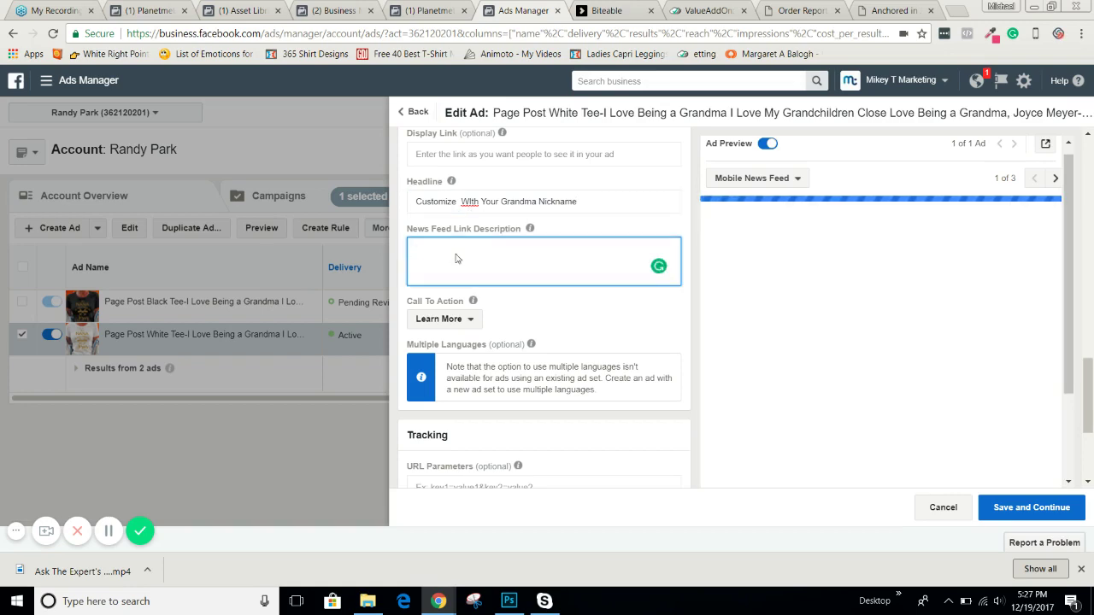
{"action": "scroll", "coordinate": [537, 304], "scroll_direction": "down", "scroll_amount": 2}
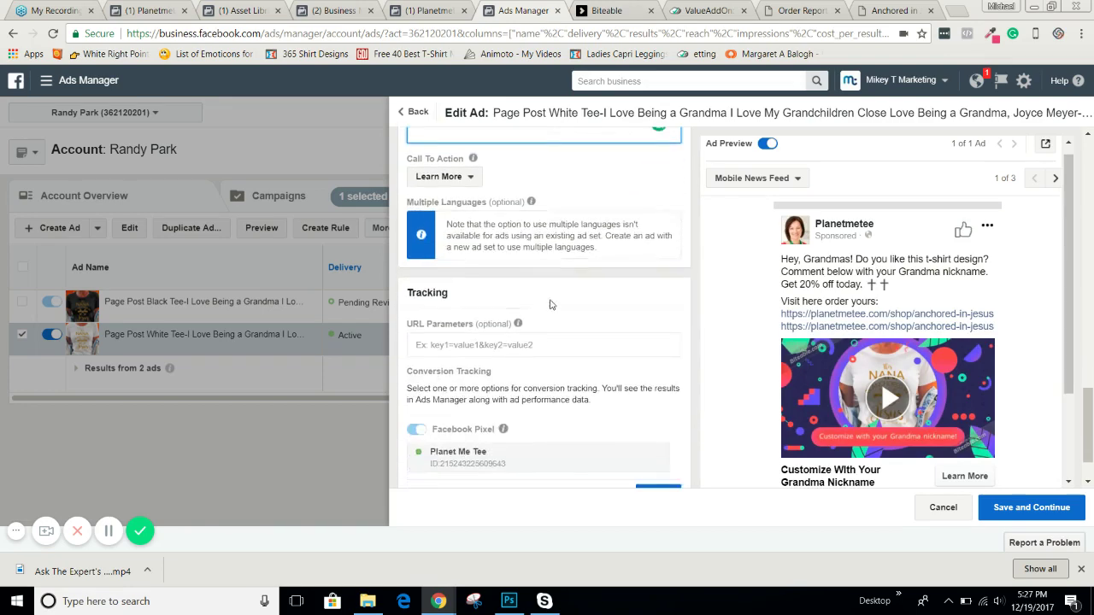
{"action": "scroll", "coordinate": [511, 257], "scroll_direction": "up", "scroll_amount": 3}
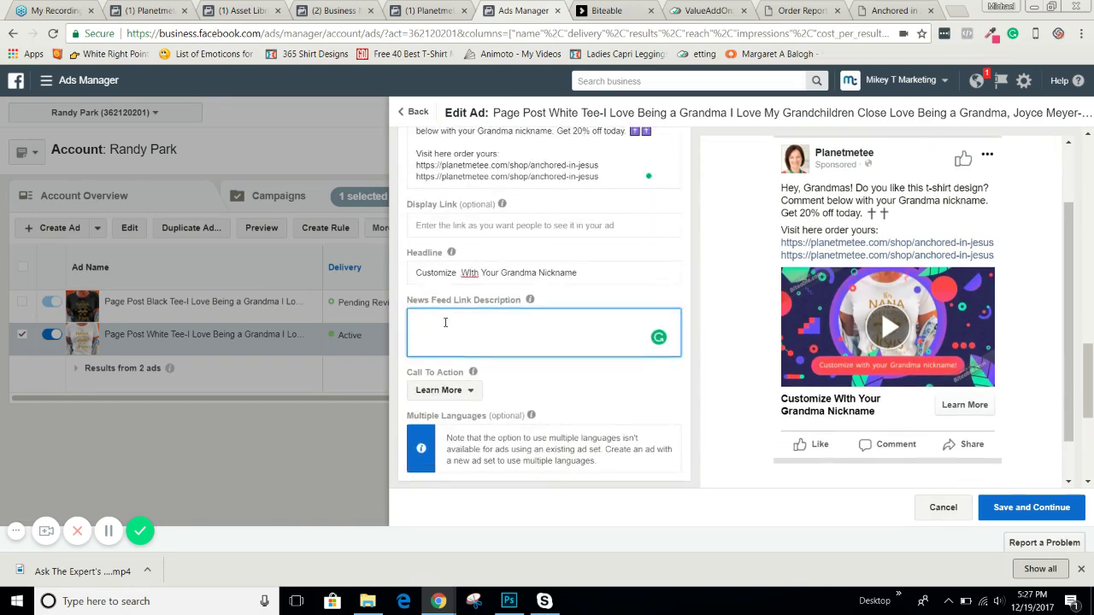
{"action": "left_click", "coordinate": [445, 322]}
{"action": "type", "text": "Get 20% Off Tod"}
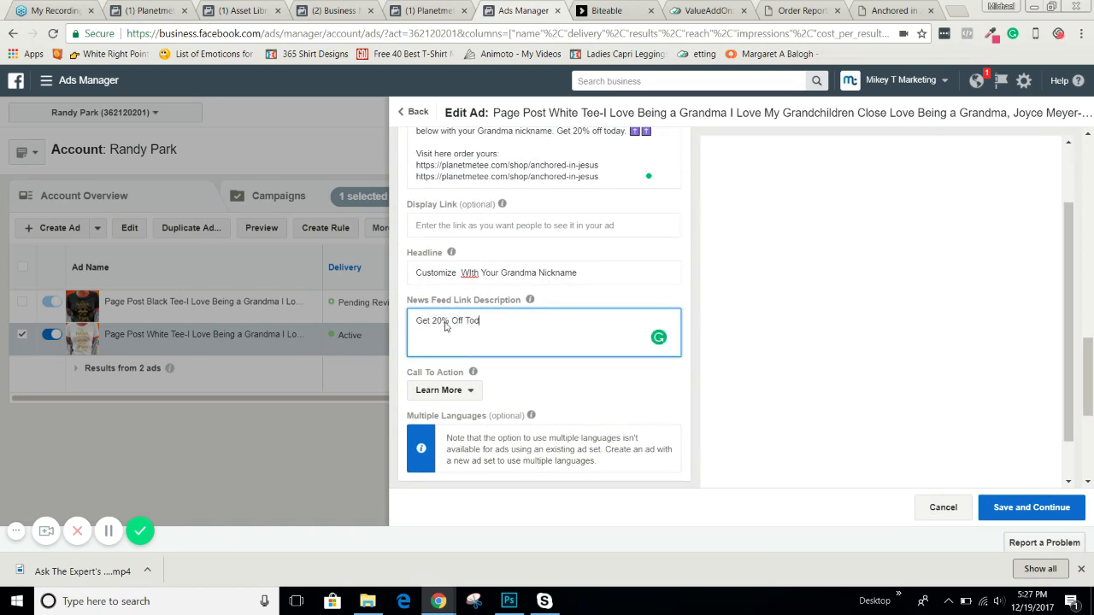
{"action": "type", "text": "ay"}
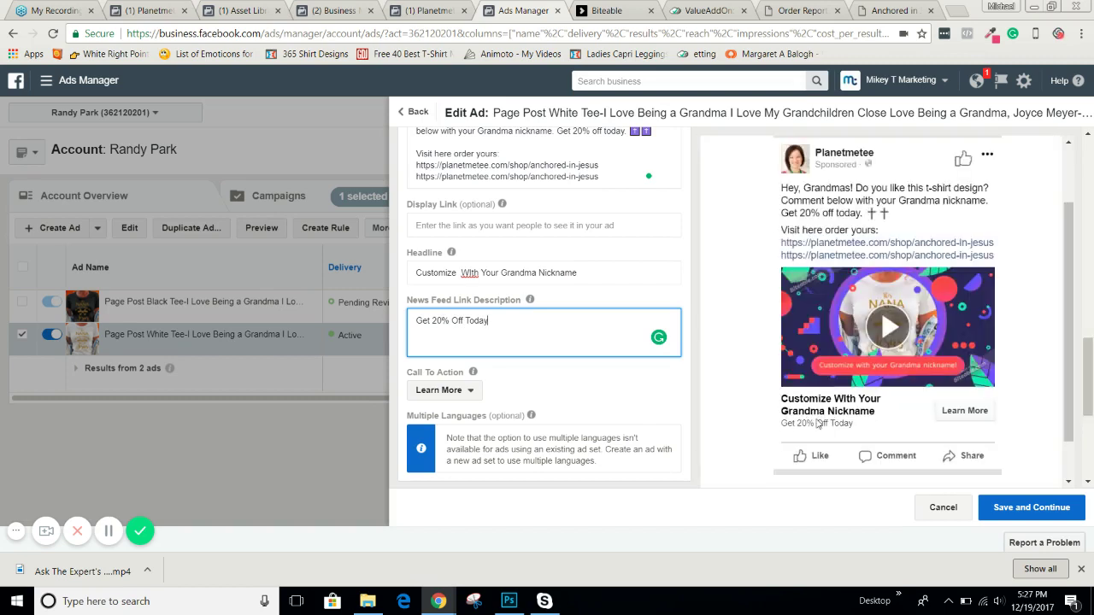
- Set the call to action to Shop Now and correct the misspelled "WIth" to "With" in the headline
{"action": "left_click", "coordinate": [440, 390]}
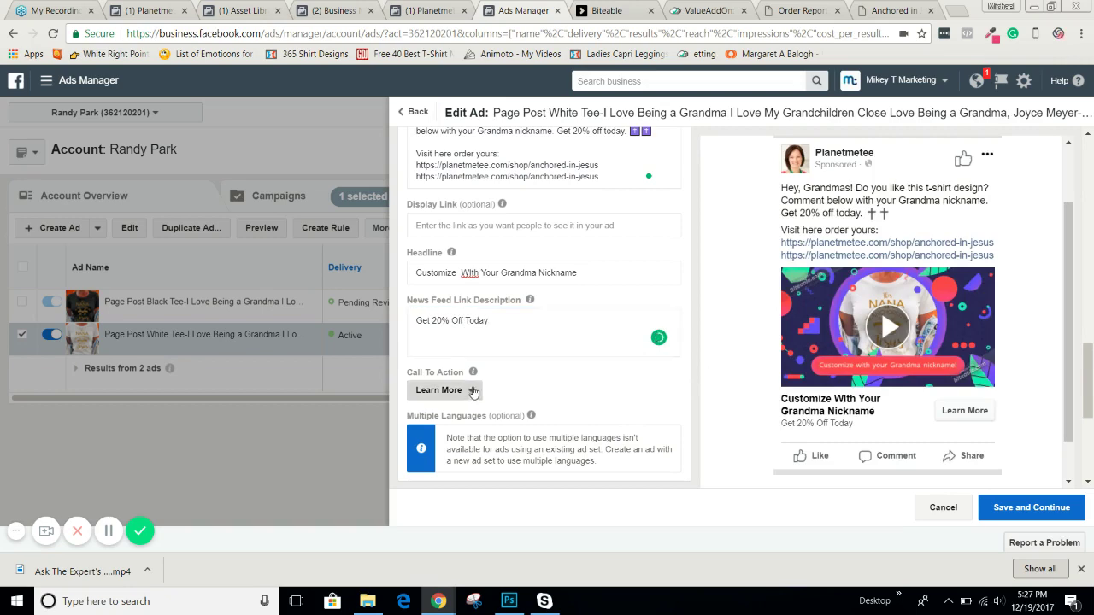
{"action": "left_click", "coordinate": [450, 370]}
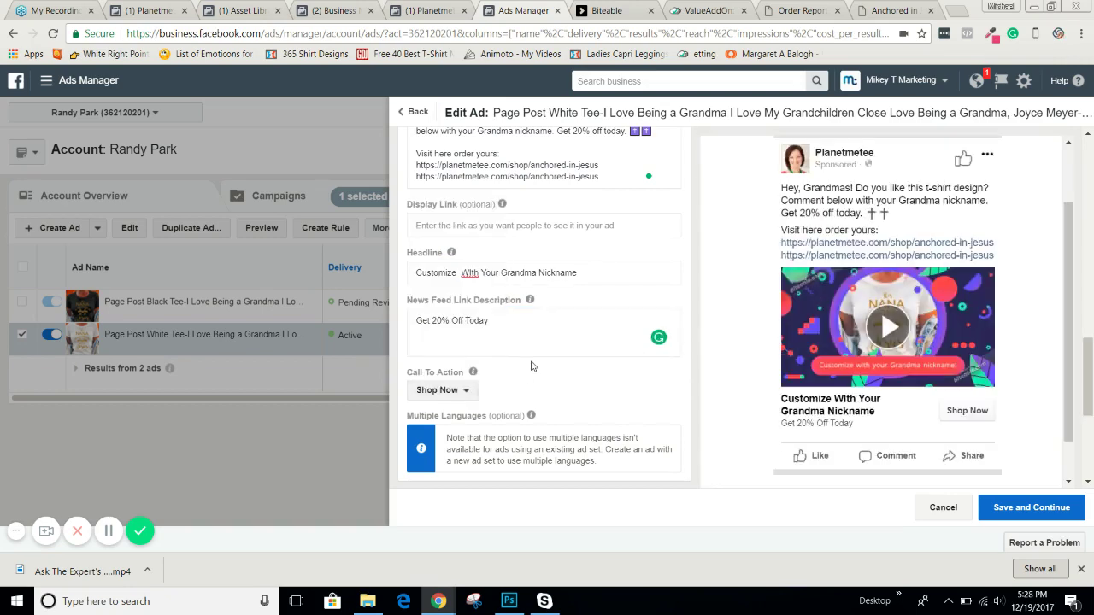
{"action": "right_click", "coordinate": [475, 272]}
{"action": "left_click", "coordinate": [507, 291]}
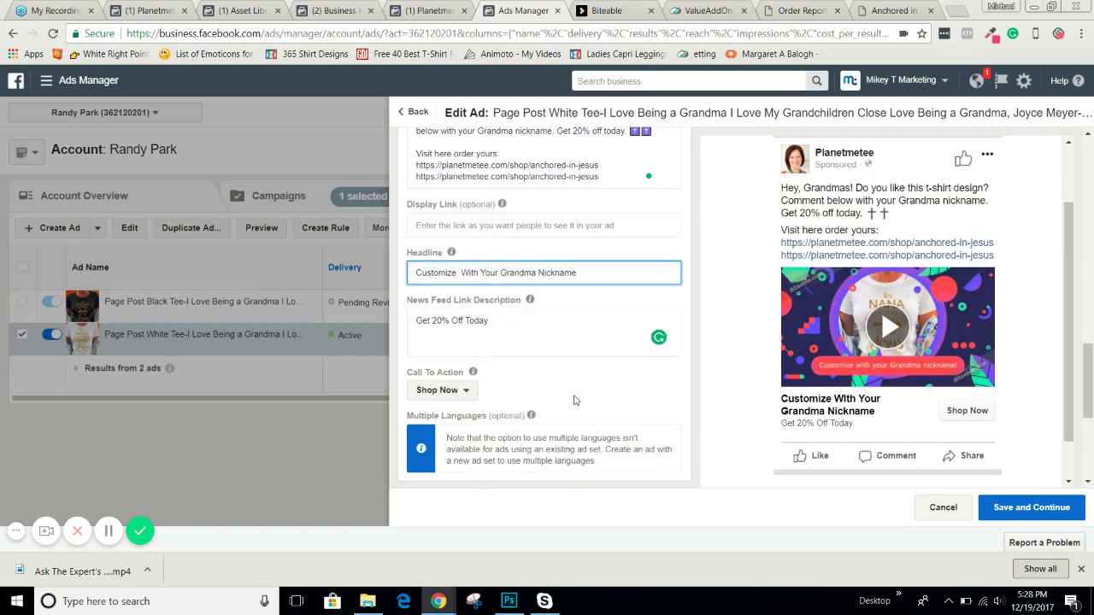
- Replace "Page Post White Tee" at the start of the ad name with "Video-", save the ad and place its order
{"action": "scroll", "coordinate": [469, 269], "scroll_direction": "up", "scroll_amount": 10}
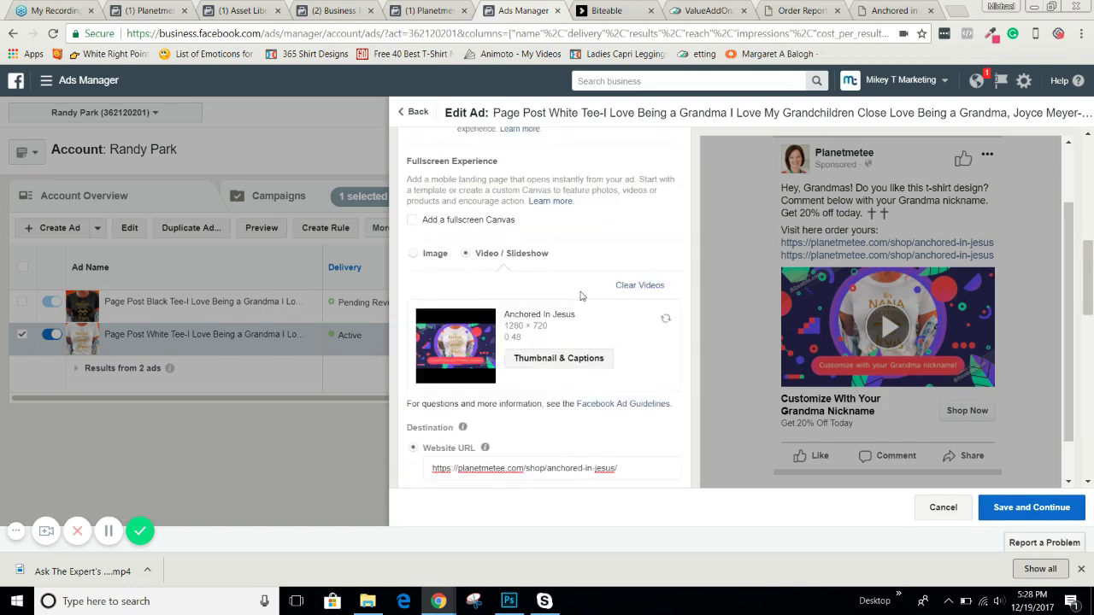
{"action": "scroll", "coordinate": [590, 290], "scroll_direction": "up", "scroll_amount": 10}
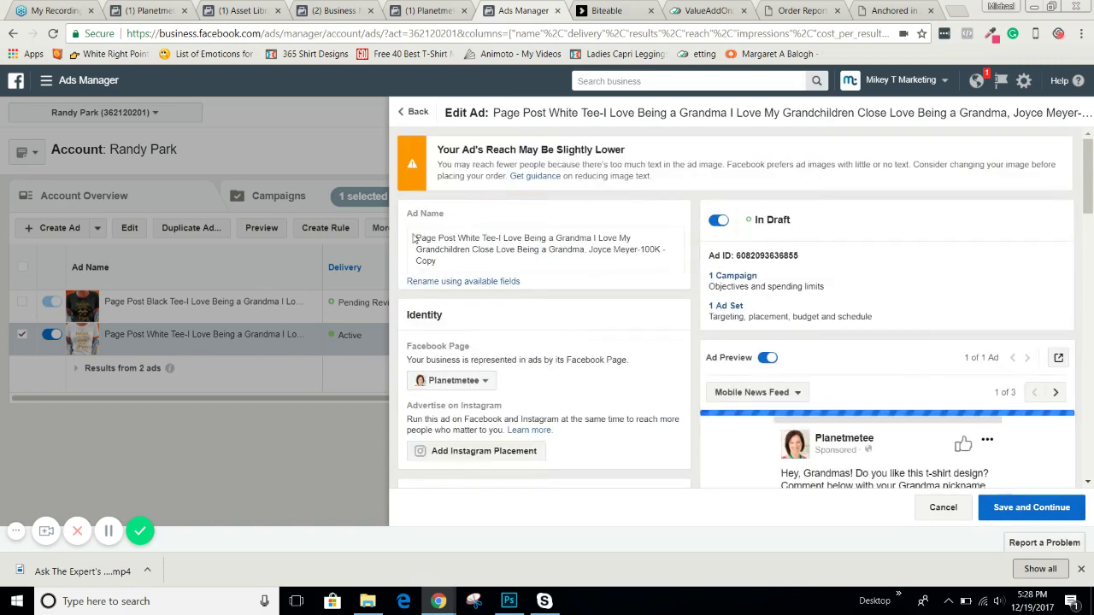
{"action": "left_click_drag", "start_coordinate": [417, 238], "coordinate": [496, 236]}
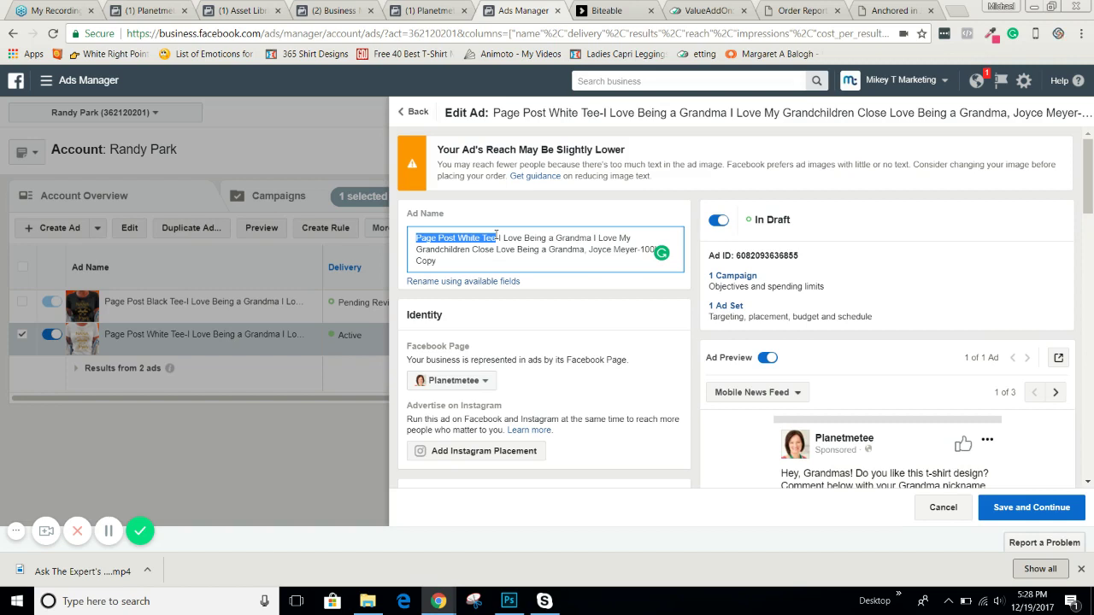
{"action": "type", "text": "Video-"}
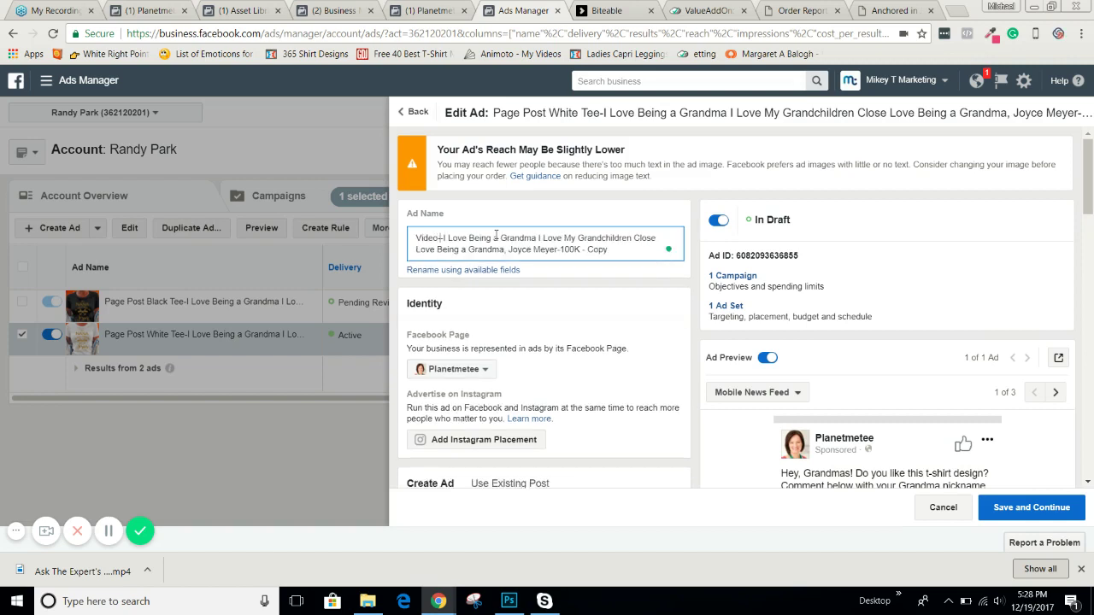
{"action": "left_click", "coordinate": [1058, 507]}
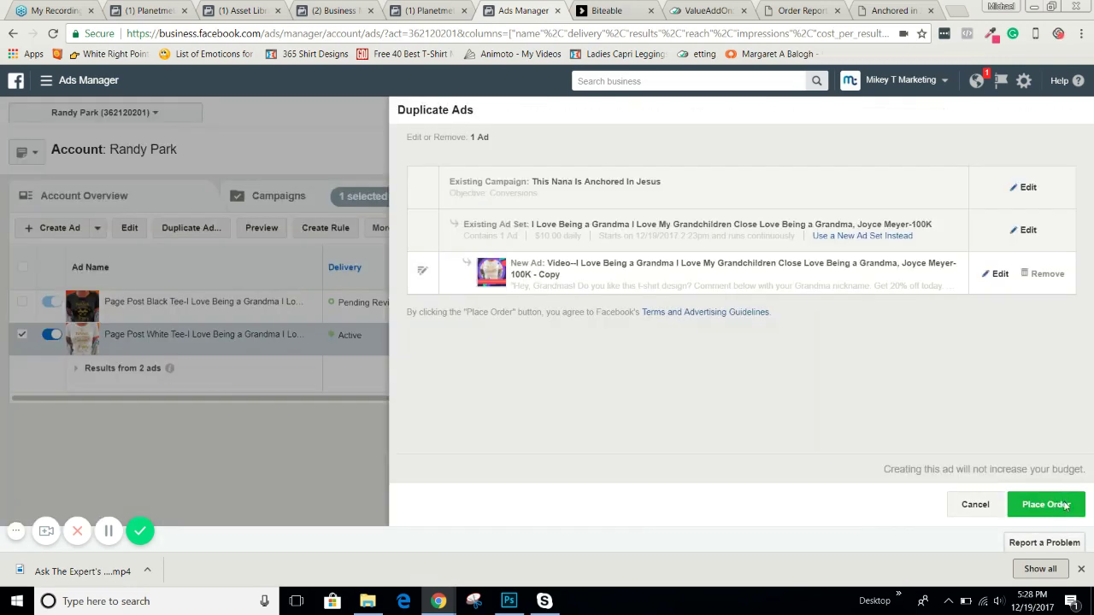
{"action": "left_click", "coordinate": [1059, 506]}
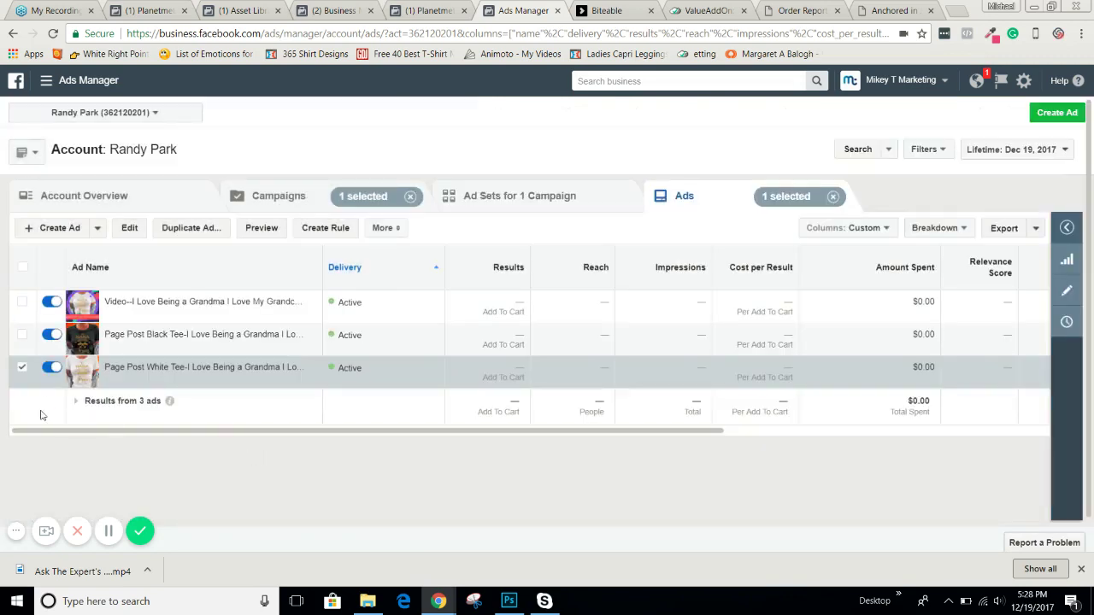
- Deselect the white tee ad and select the campaign's Joyce Meyer-100K ad set
{"action": "left_click", "coordinate": [23, 367]}
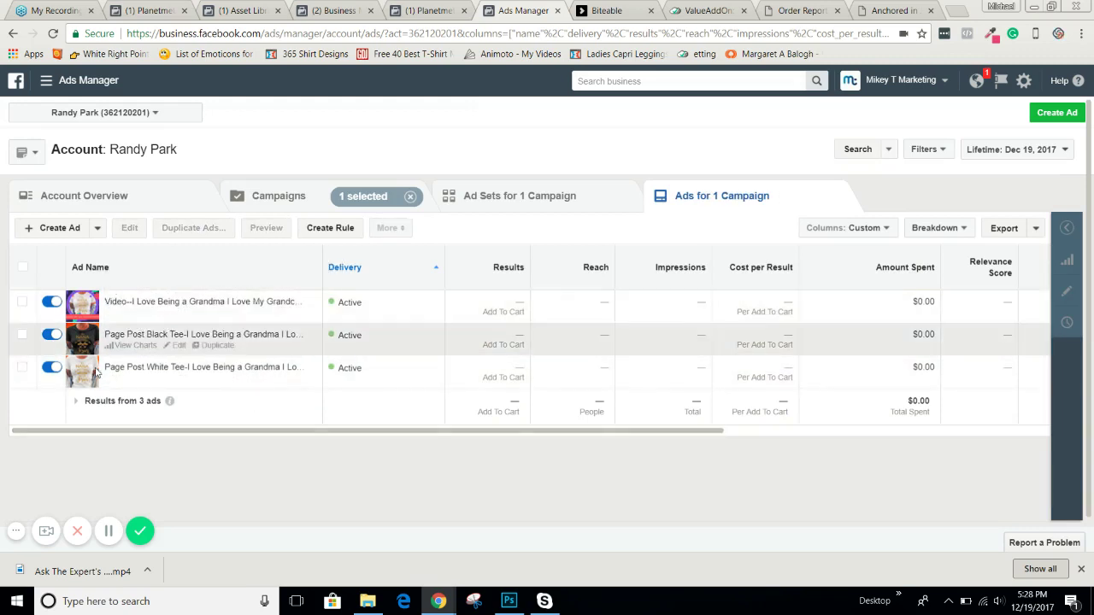
{"action": "left_click", "coordinate": [540, 211]}
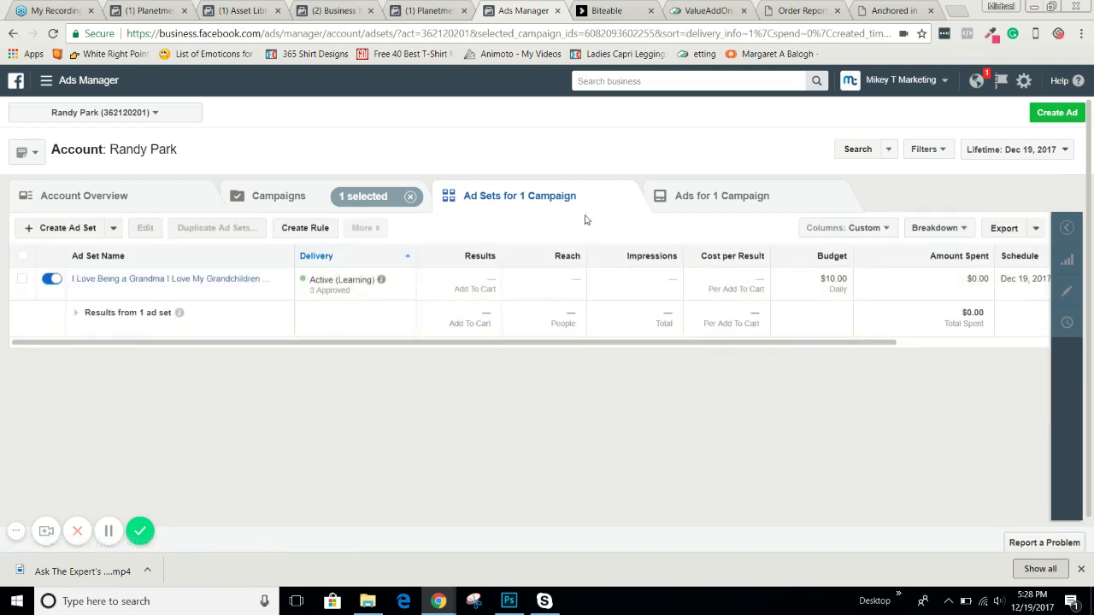
{"action": "left_click", "coordinate": [23, 279]}
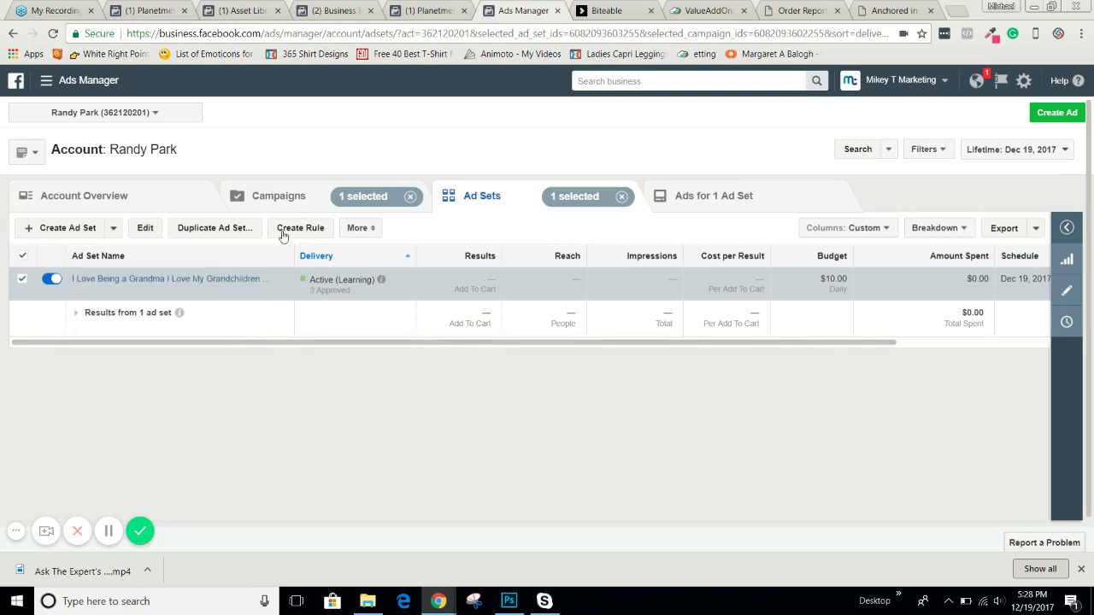
{"action": "left_click", "coordinate": [198, 229]}
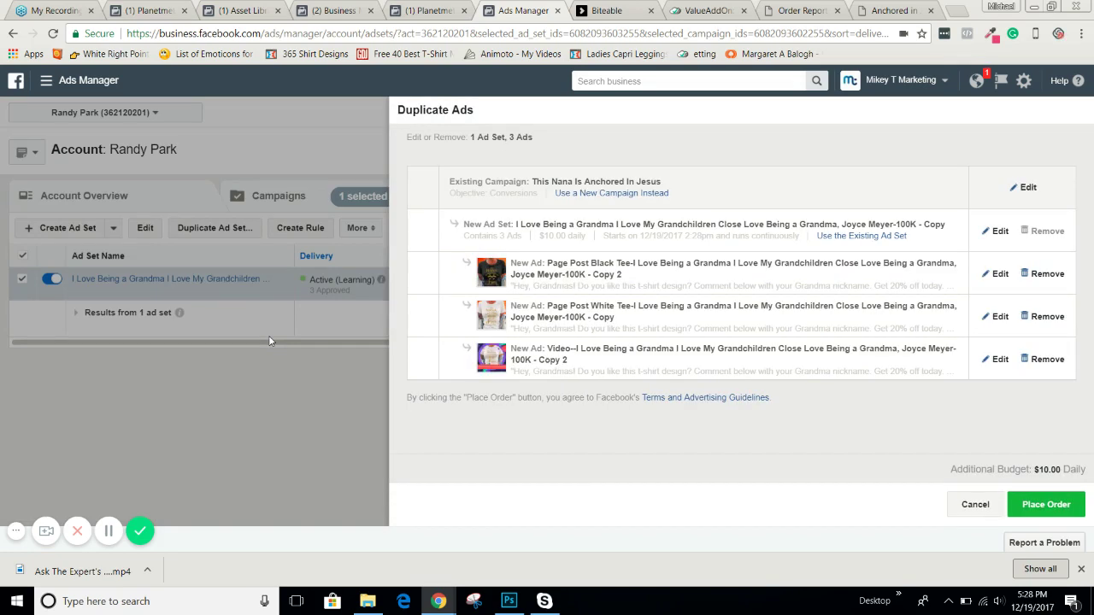
{"action": "left_click", "coordinate": [996, 232]}
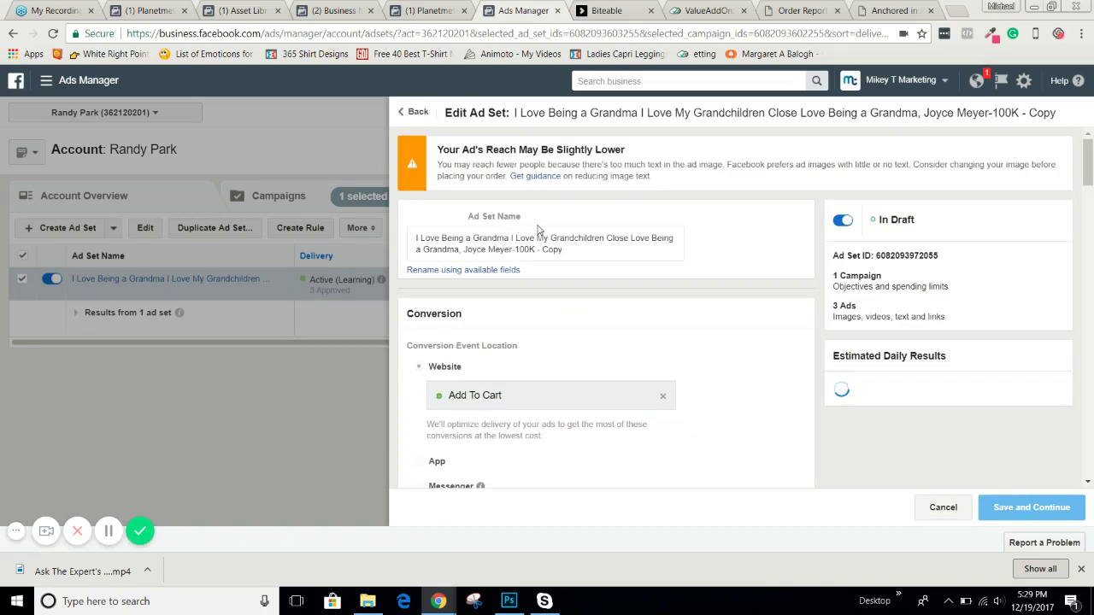
{"action": "scroll", "coordinate": [551, 214], "scroll_direction": "down", "scroll_amount": 1}
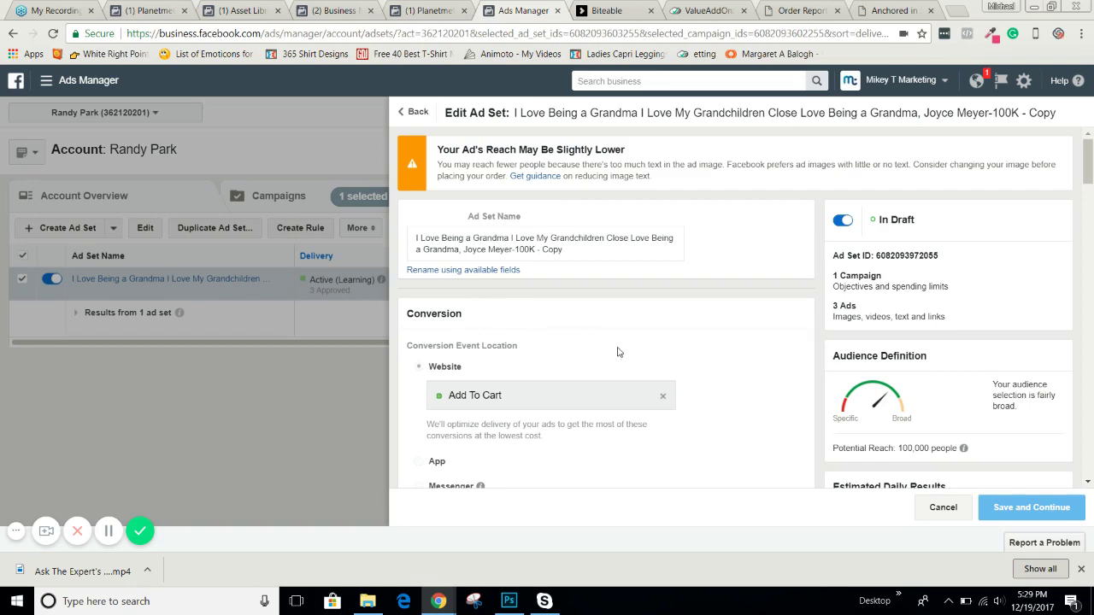
{"action": "scroll", "coordinate": [623, 364], "scroll_direction": "down", "scroll_amount": 3}
{"action": "scroll", "coordinate": [623, 364], "scroll_direction": "down", "scroll_amount": 3}
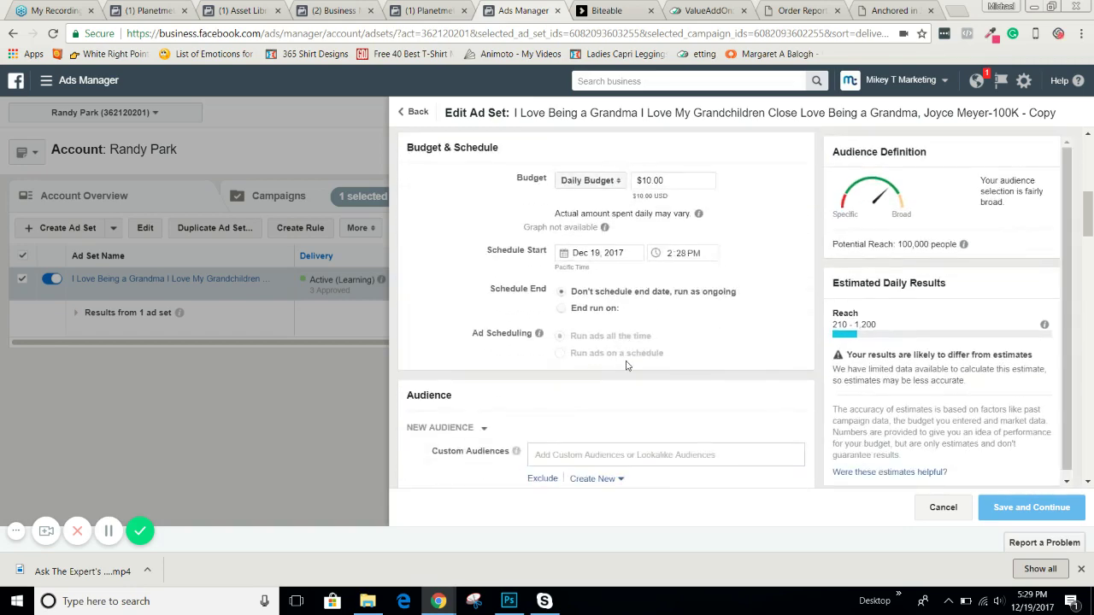
{"action": "scroll", "coordinate": [629, 369], "scroll_direction": "down", "scroll_amount": 4}
{"action": "scroll", "coordinate": [629, 369], "scroll_direction": "down", "scroll_amount": 4}
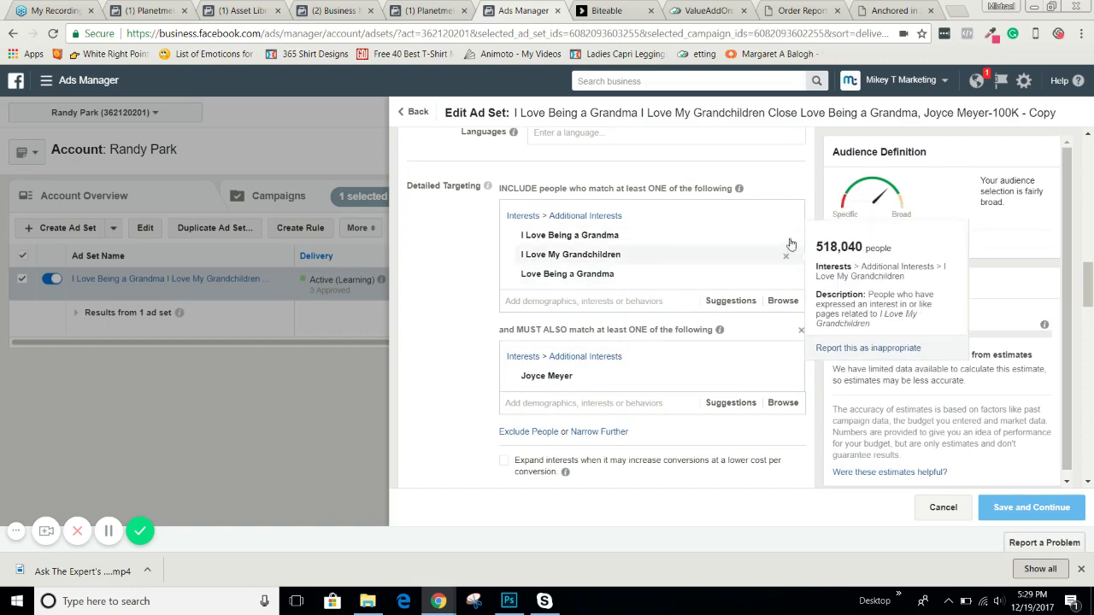
{"action": "mouse_move", "coordinate": [788, 237]}
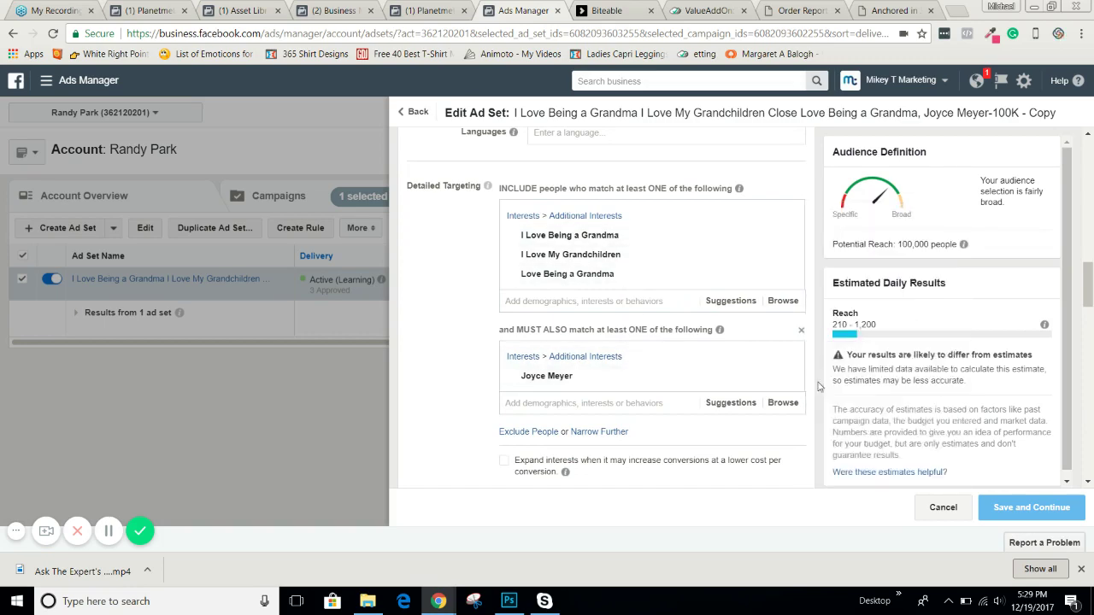
{"action": "left_click", "coordinate": [585, 404]}
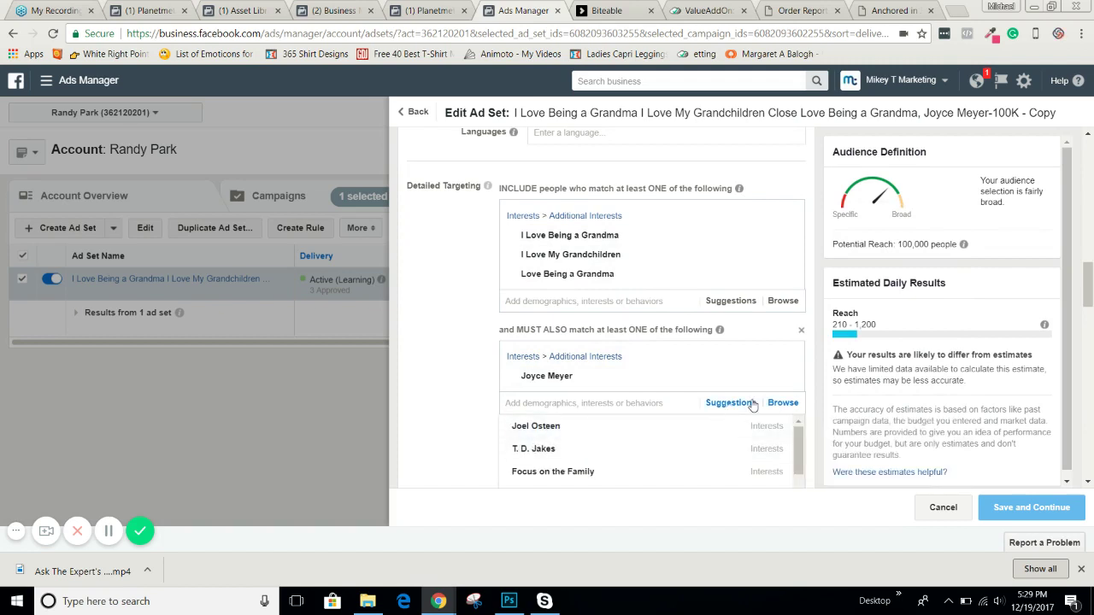
{"action": "scroll", "coordinate": [616, 441], "scroll_direction": "down", "scroll_amount": 1}
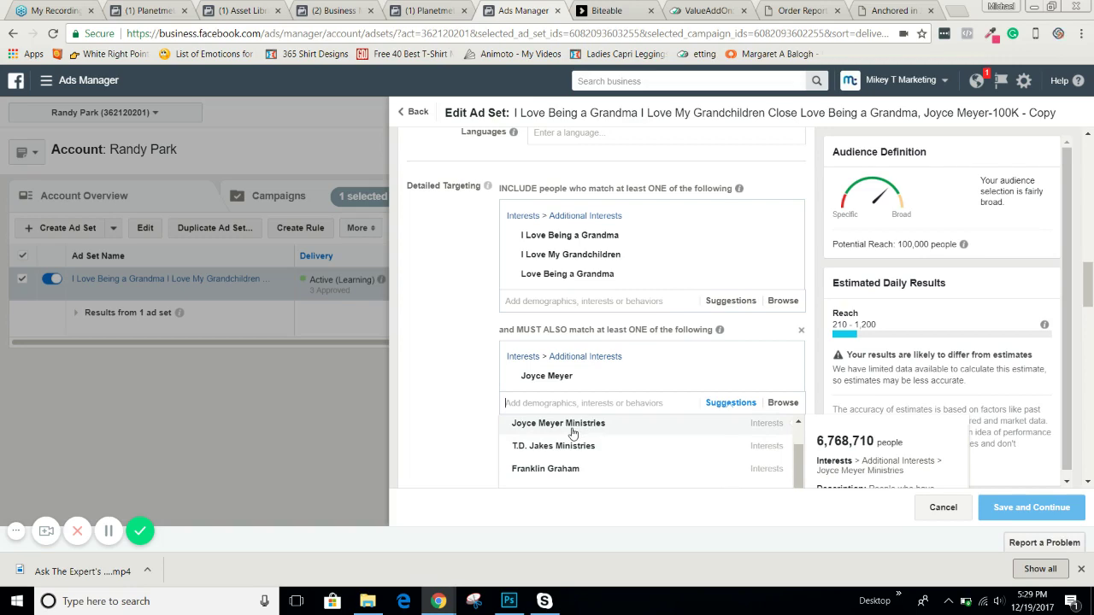
{"action": "left_click", "coordinate": [268, 452]}
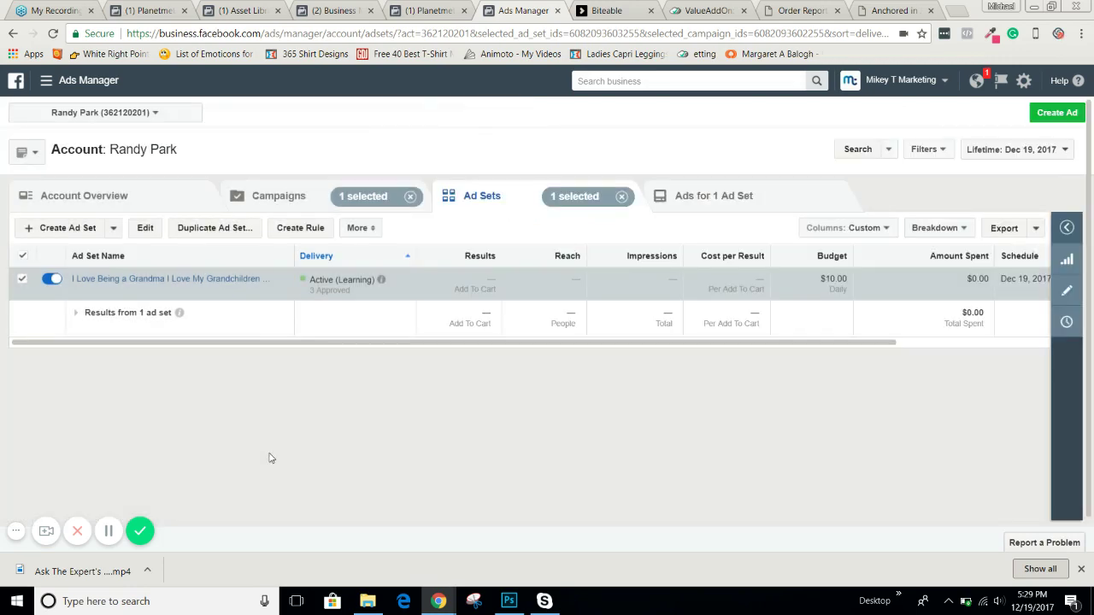
- Duplicate the selected ad set and remove all three grandma interests from the copy's included detailed targeting
{"action": "left_click", "coordinate": [214, 228]}
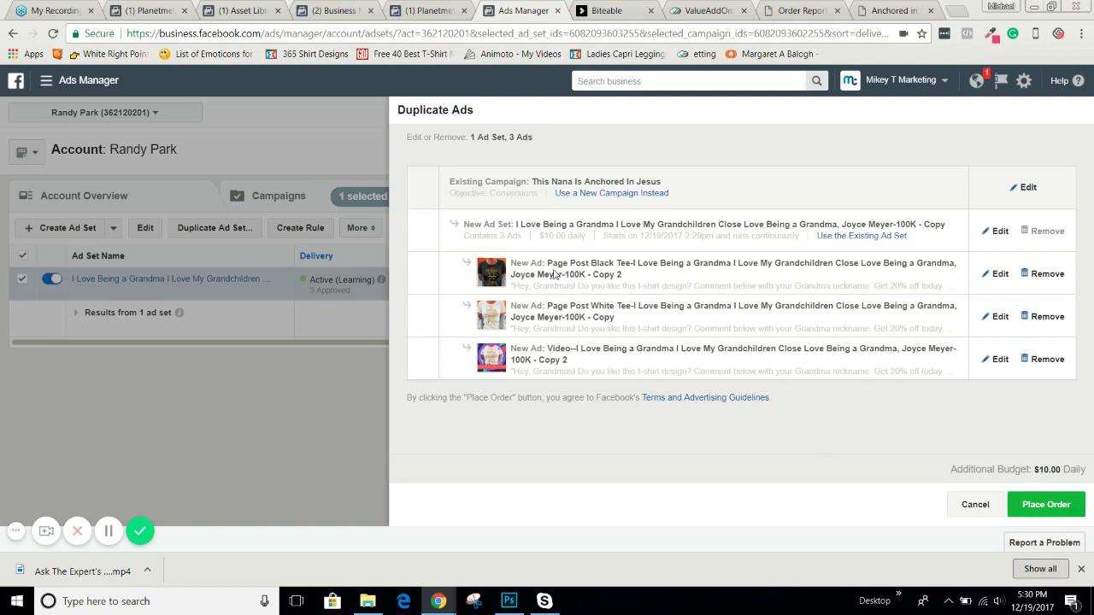
{"action": "left_click", "coordinate": [736, 237]}
{"action": "scroll", "coordinate": [551, 287], "scroll_direction": "down", "scroll_amount": 10}
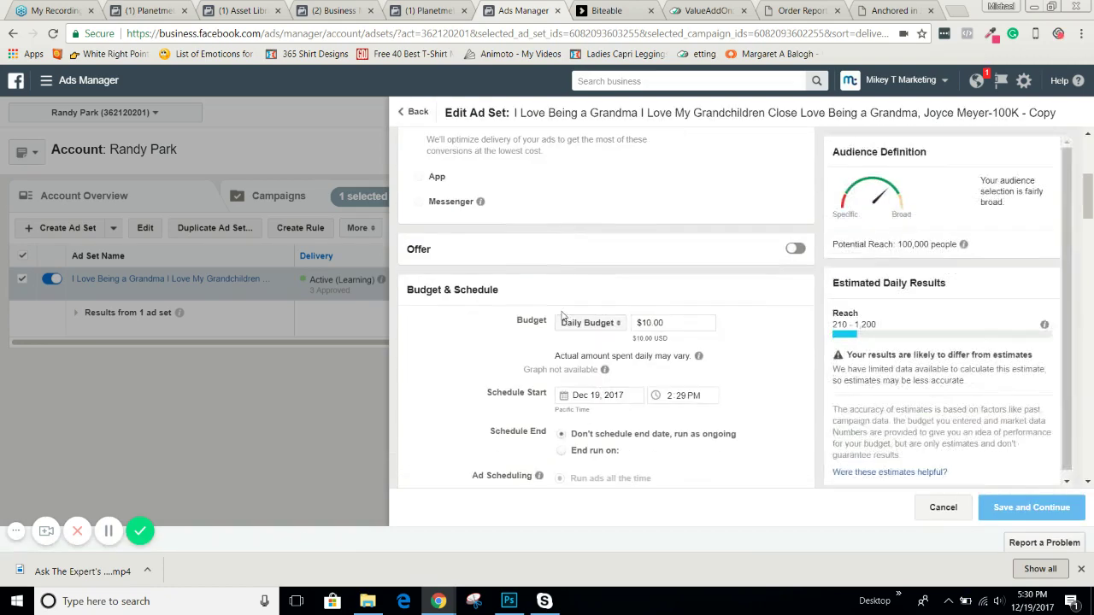
{"action": "scroll", "coordinate": [575, 329], "scroll_direction": "down", "scroll_amount": 1}
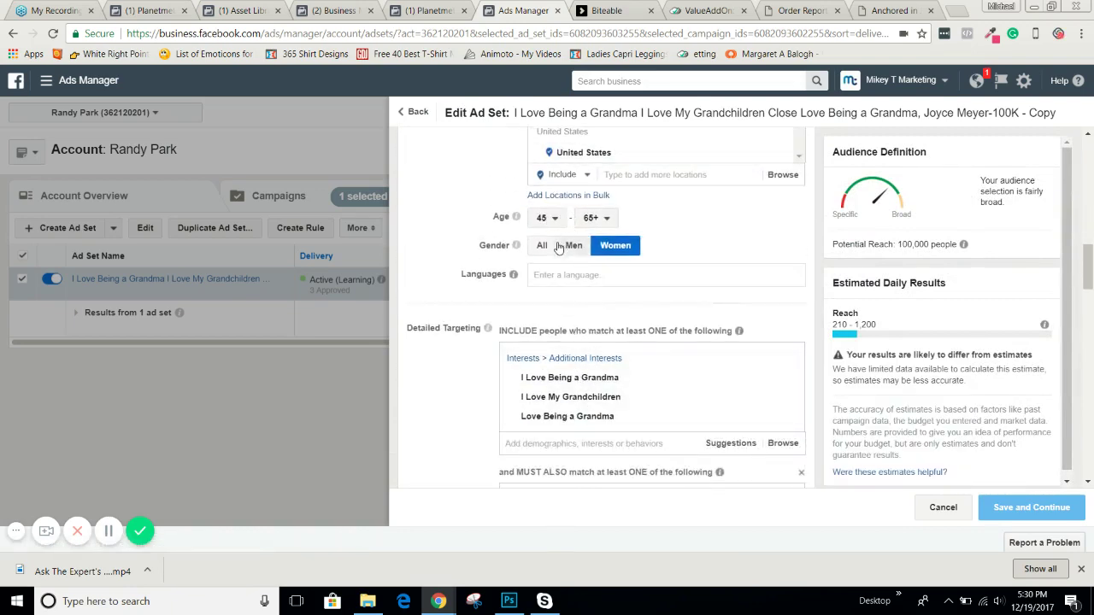
{"action": "scroll", "coordinate": [690, 328], "scroll_direction": "down", "scroll_amount": 1}
{"action": "scroll", "coordinate": [691, 329], "scroll_direction": "down", "scroll_amount": 2}
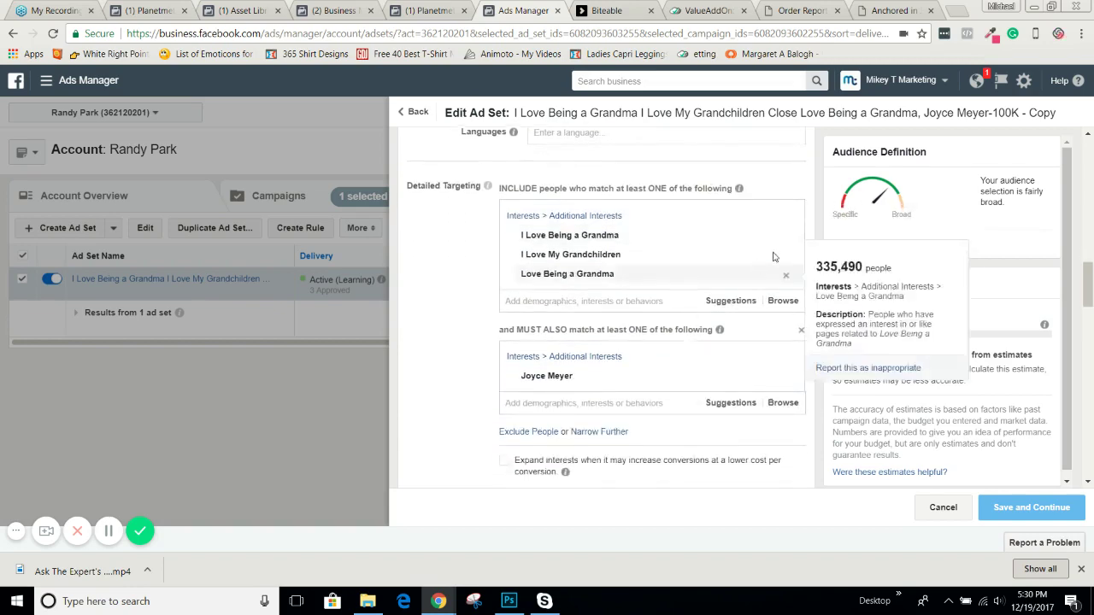
{"action": "mouse_move", "coordinate": [784, 235]}
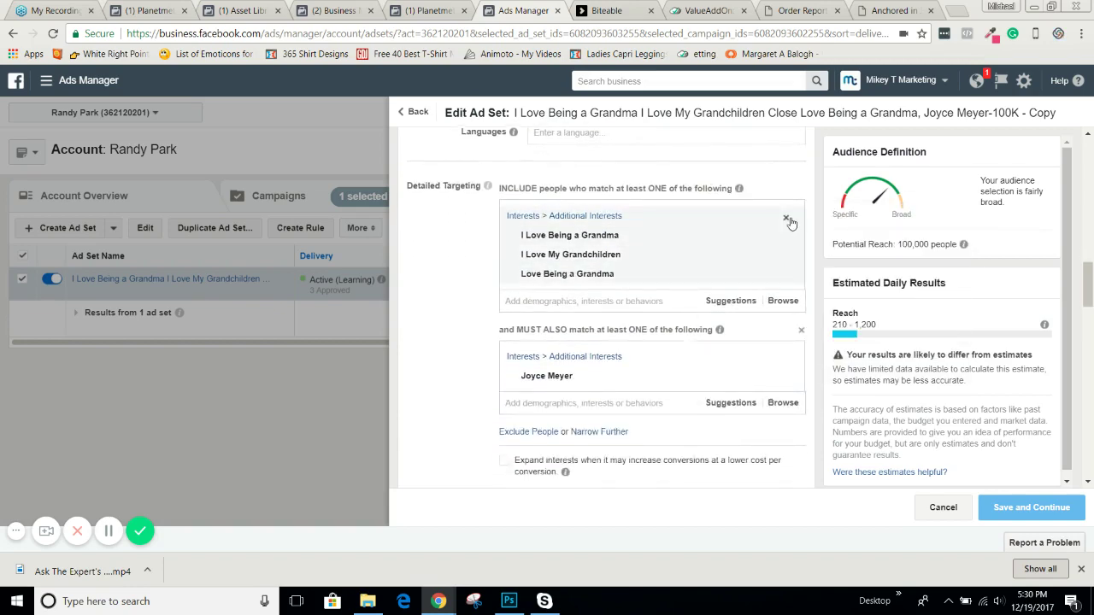
{"action": "left_click", "coordinate": [787, 219]}
- Add the Grandparents household composition demographic to the included detailed targeting of the ad set copy
{"action": "left_click", "coordinate": [576, 210]}
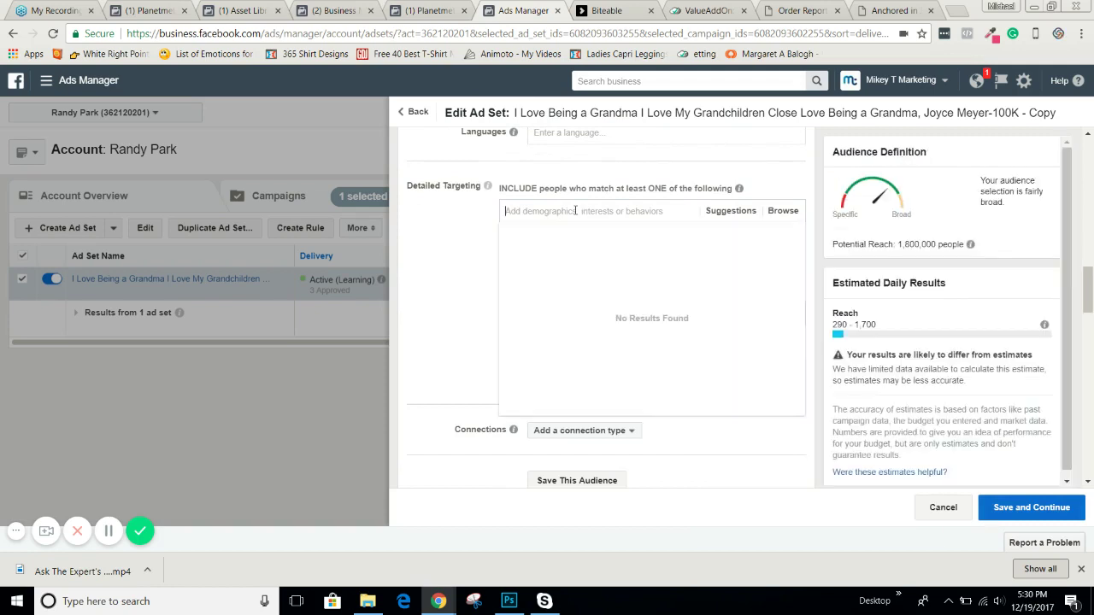
{"action": "type", "text": "g"}
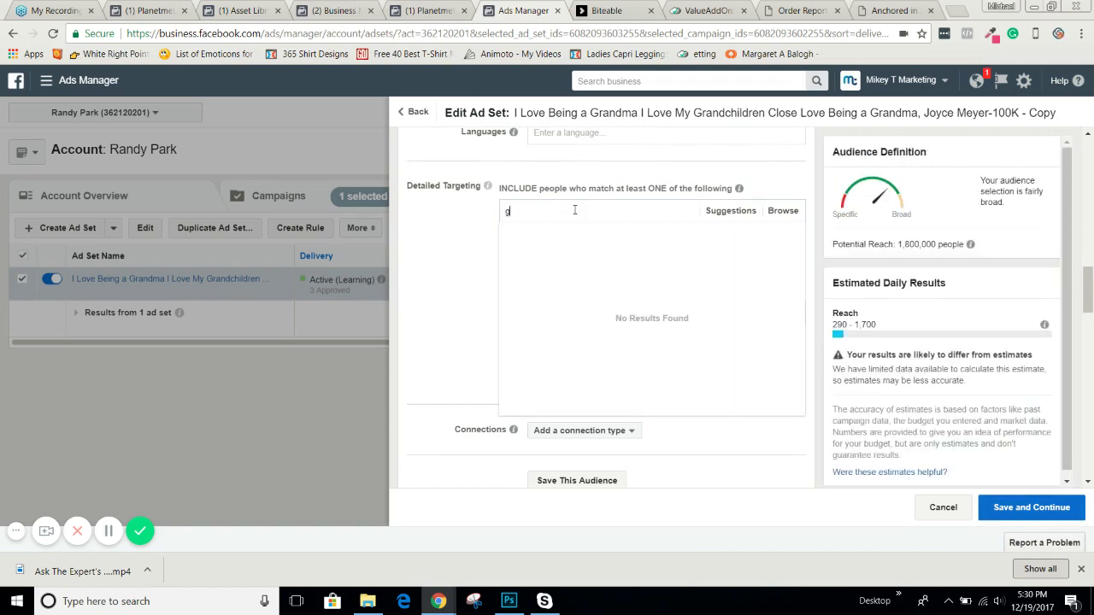
{"action": "type", "text": "randpsa"}
{"action": "key", "text": "BackSpace"}
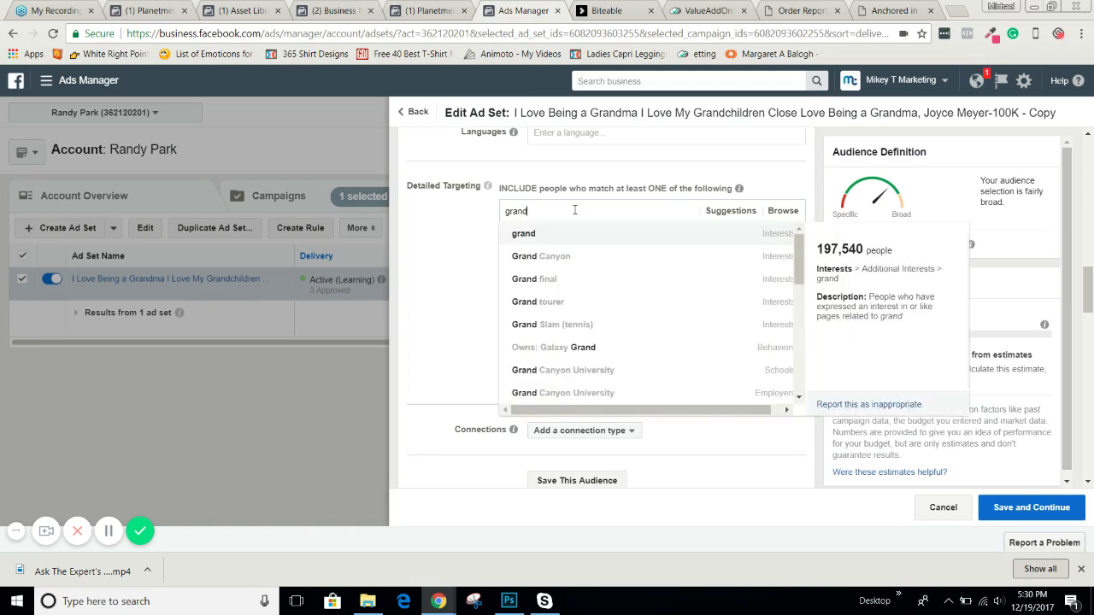
{"action": "type", "text": "parents"}
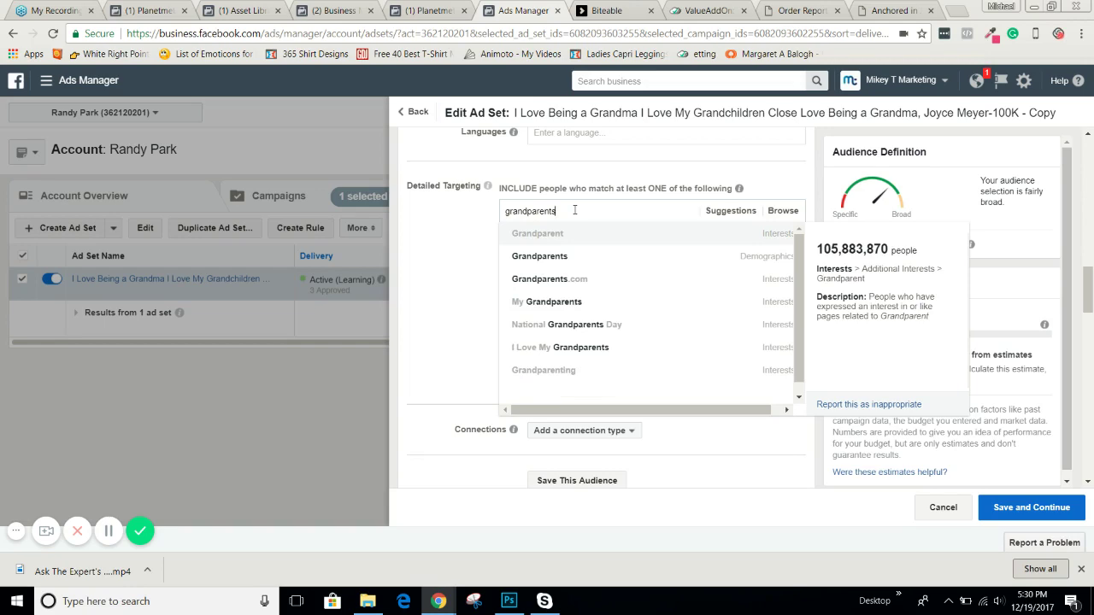
{"action": "left_click", "coordinate": [763, 257]}
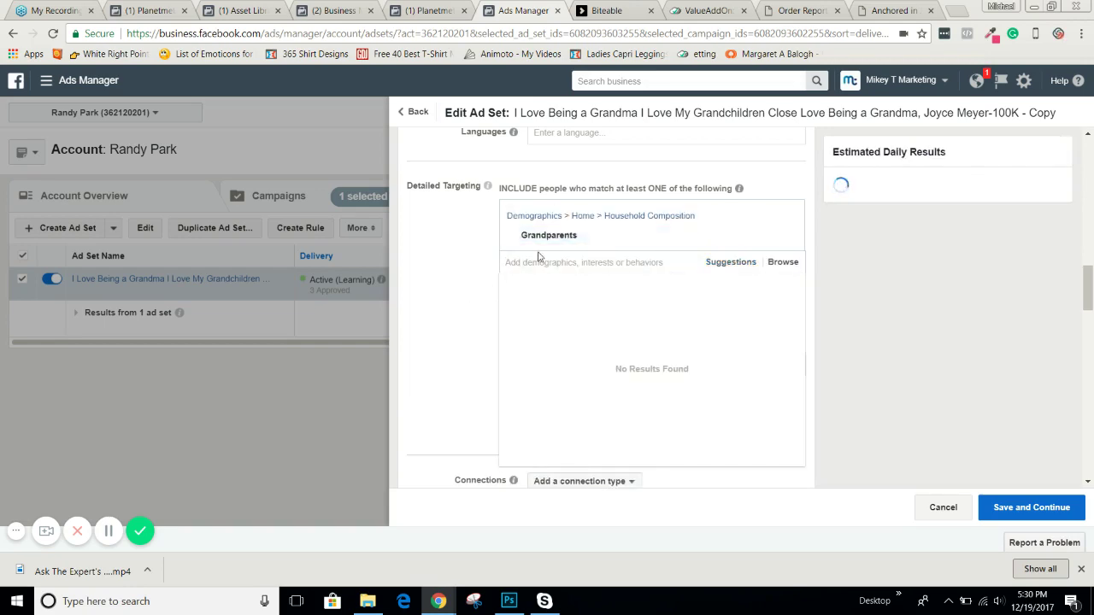
{"action": "key", "text": "Escape"}
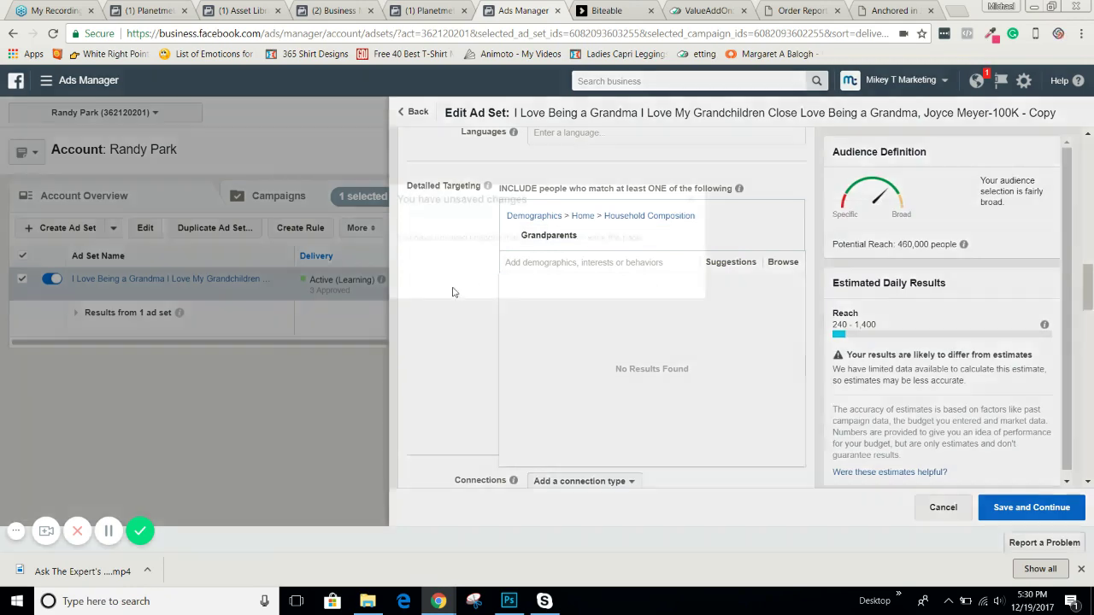
{"action": "left_click", "coordinate": [560, 284]}
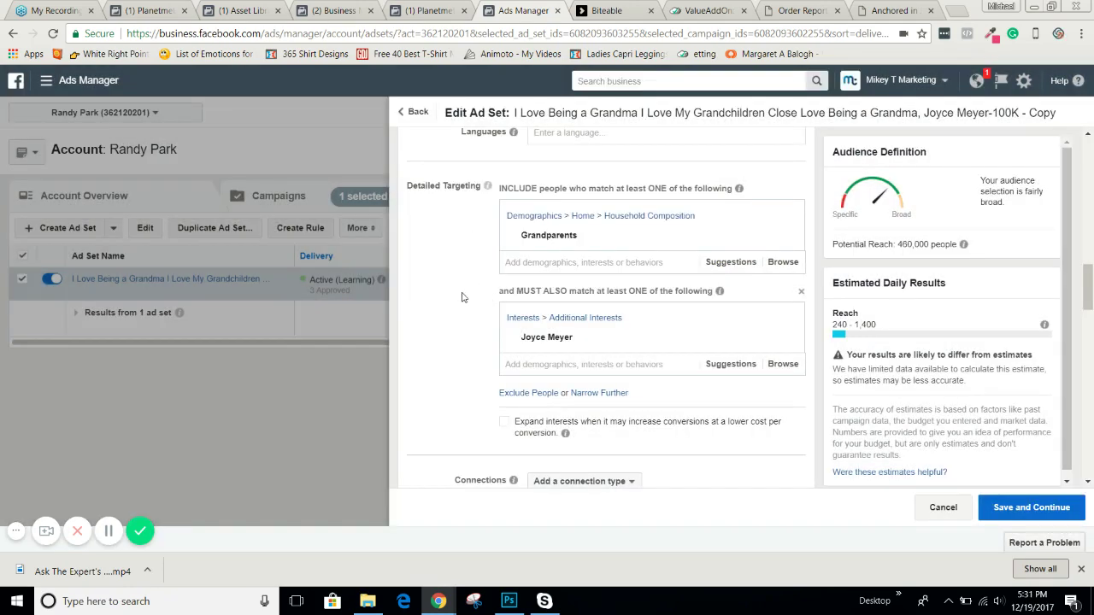
- Replace the Joyce Meyer interest in the must-also-match targeting of the ad set copy with the Focus on the Family interest
{"action": "scroll", "coordinate": [467, 295], "scroll_direction": "down", "scroll_amount": 1}
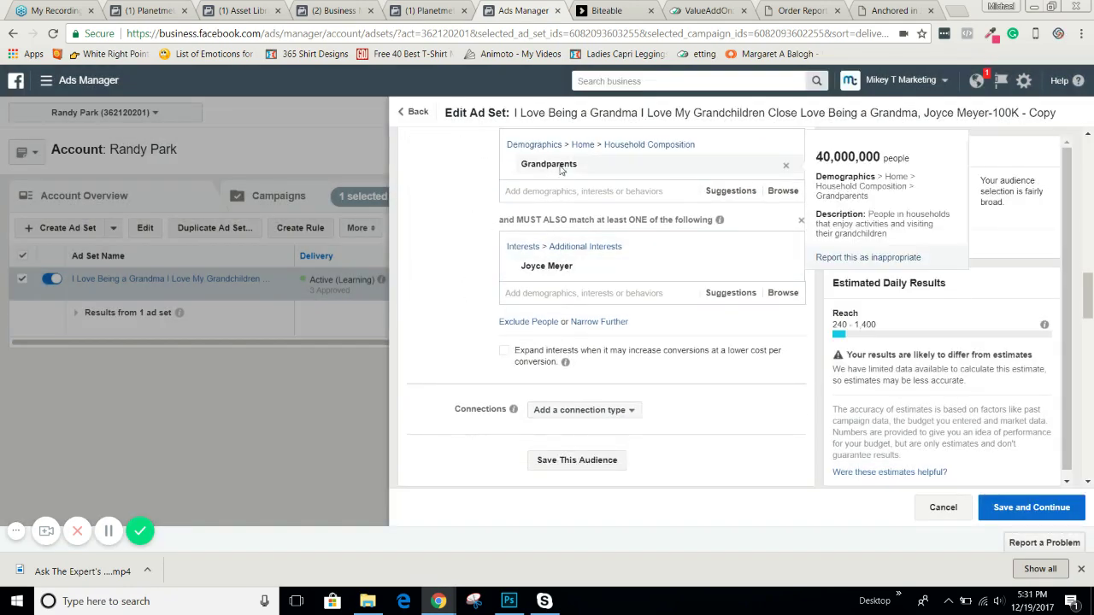
{"action": "mouse_move", "coordinate": [552, 272]}
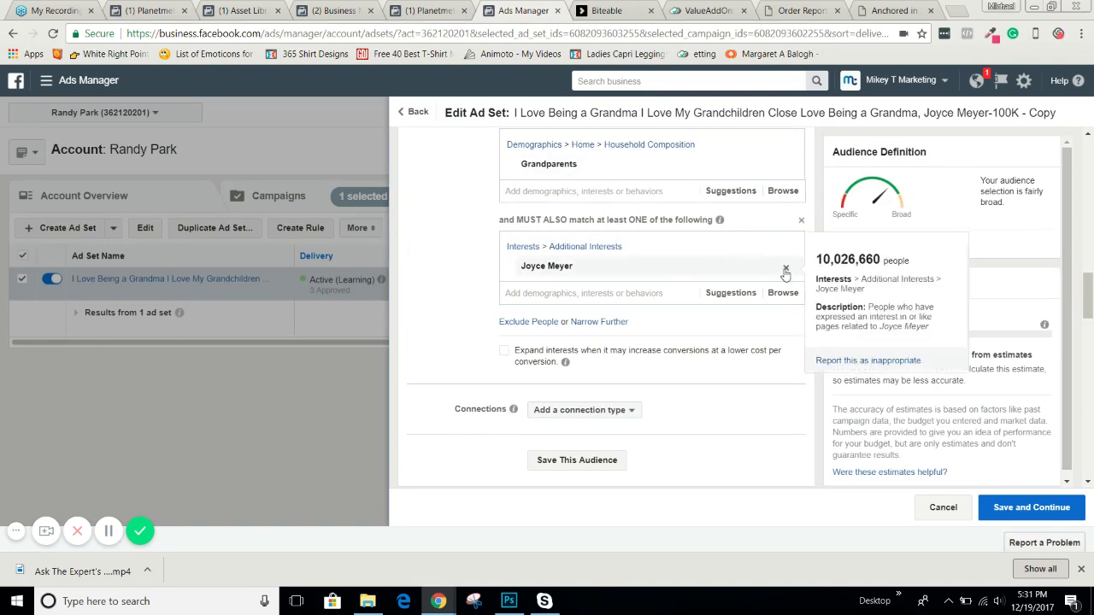
{"action": "left_click", "coordinate": [785, 270]}
{"action": "left_click", "coordinate": [563, 242]}
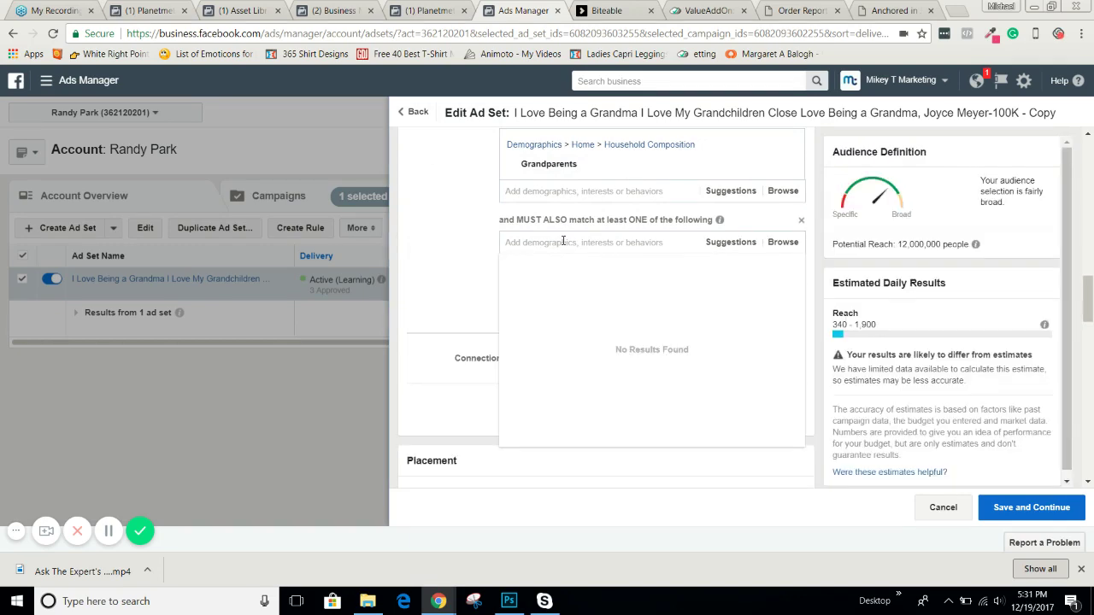
{"action": "type", "text": "t"}
{"action": "type", "text": "ocu"}
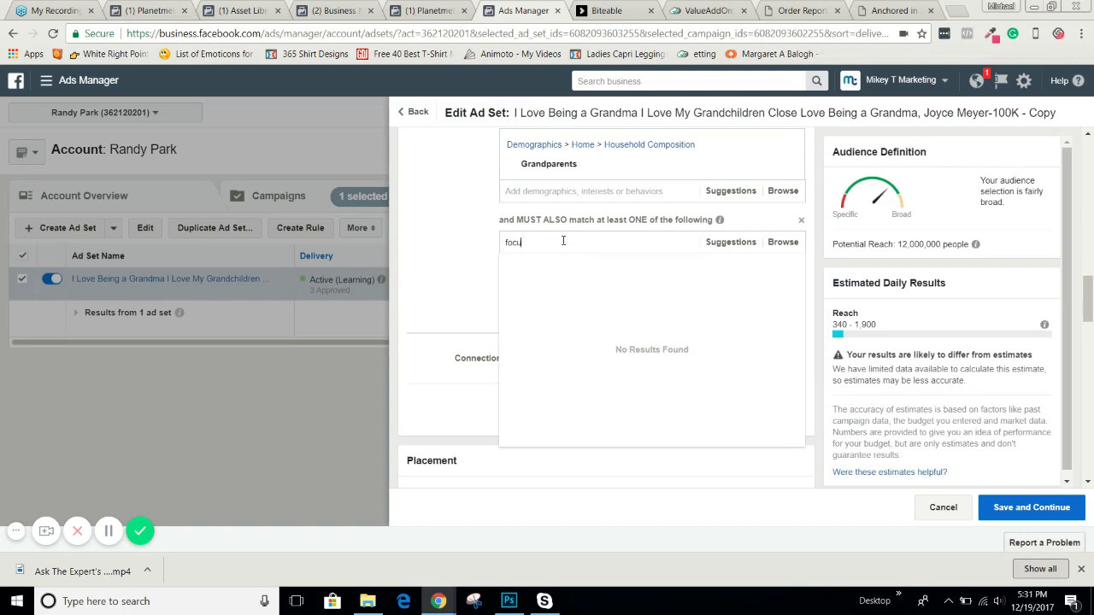
{"action": "type", "text": "s on the family"}
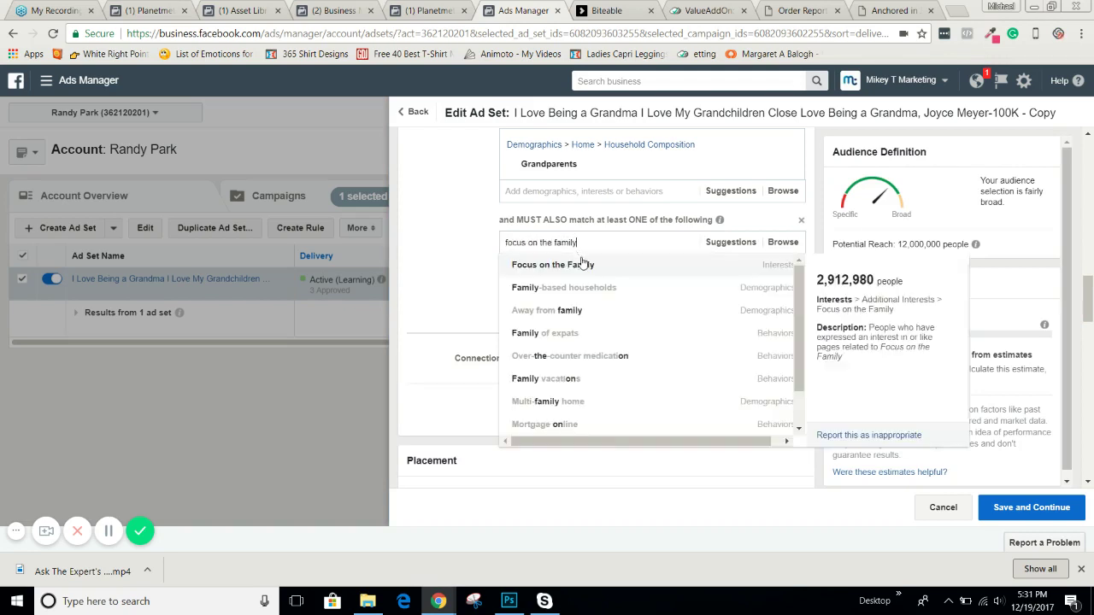
{"action": "left_click", "coordinate": [585, 268]}
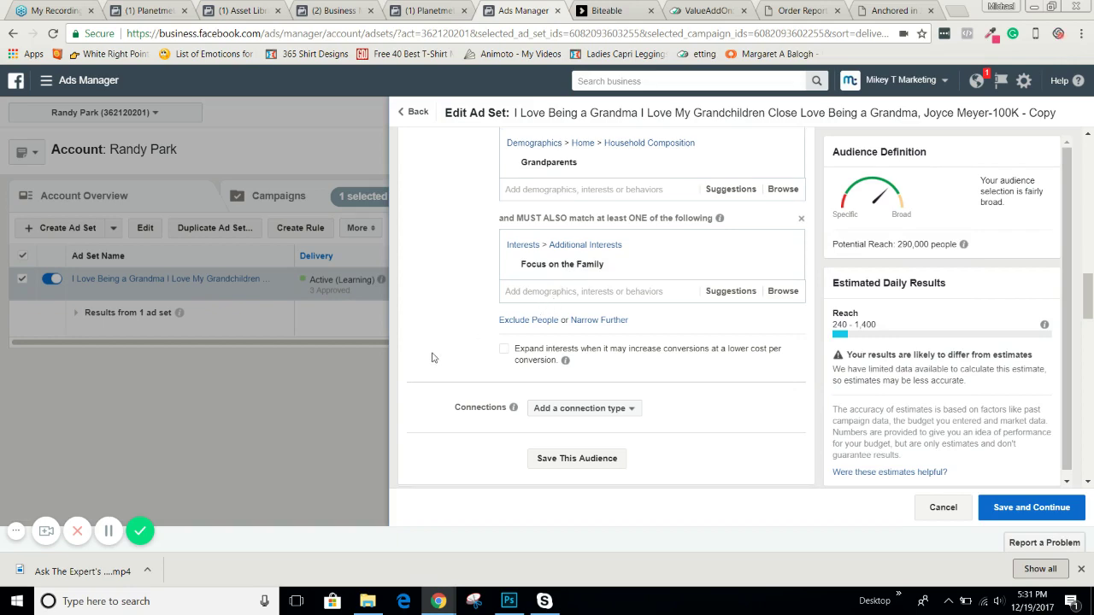
{"action": "scroll", "coordinate": [431, 357], "scroll_direction": "down", "scroll_amount": 1}
{"action": "scroll", "coordinate": [432, 359], "scroll_direction": "up", "scroll_amount": 2}
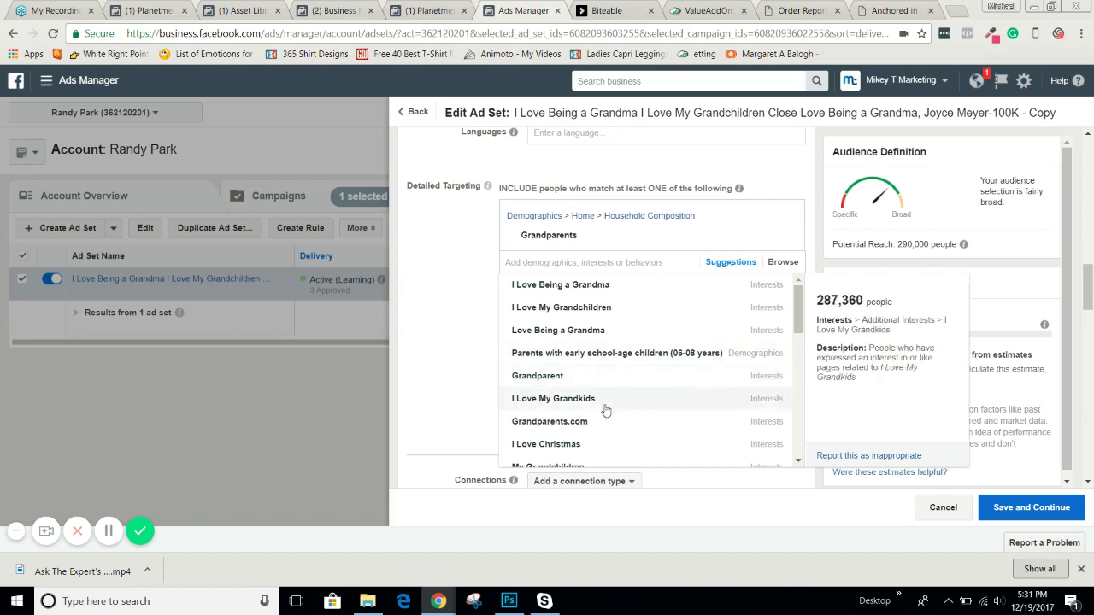
{"action": "left_click", "coordinate": [445, 347]}
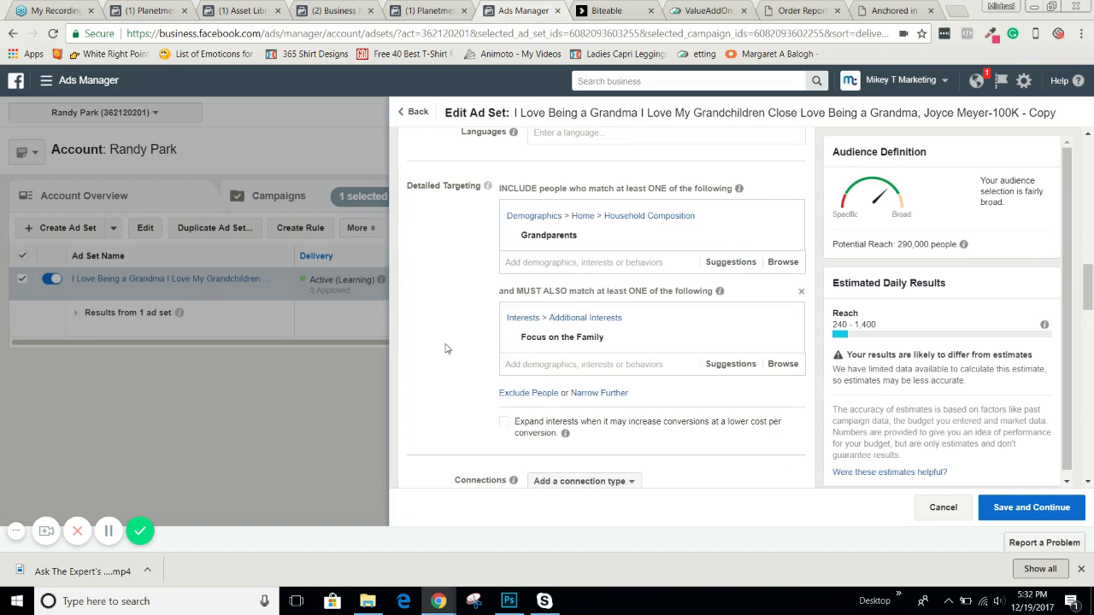
- Change the audience size in the ad set name to 290K and remove the " - Copy" suffix
{"action": "mouse_move", "coordinate": [599, 229]}
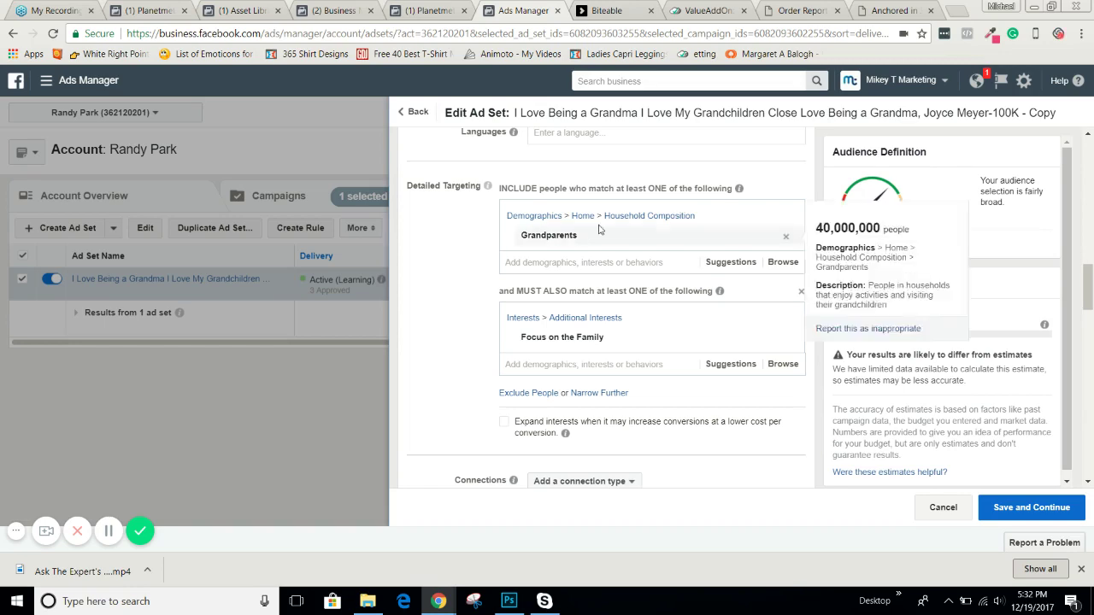
{"action": "left_click_drag", "start_coordinate": [601, 239], "coordinate": [519, 244]}
{"action": "scroll", "coordinate": [520, 244], "scroll_direction": "up", "scroll_amount": 15}
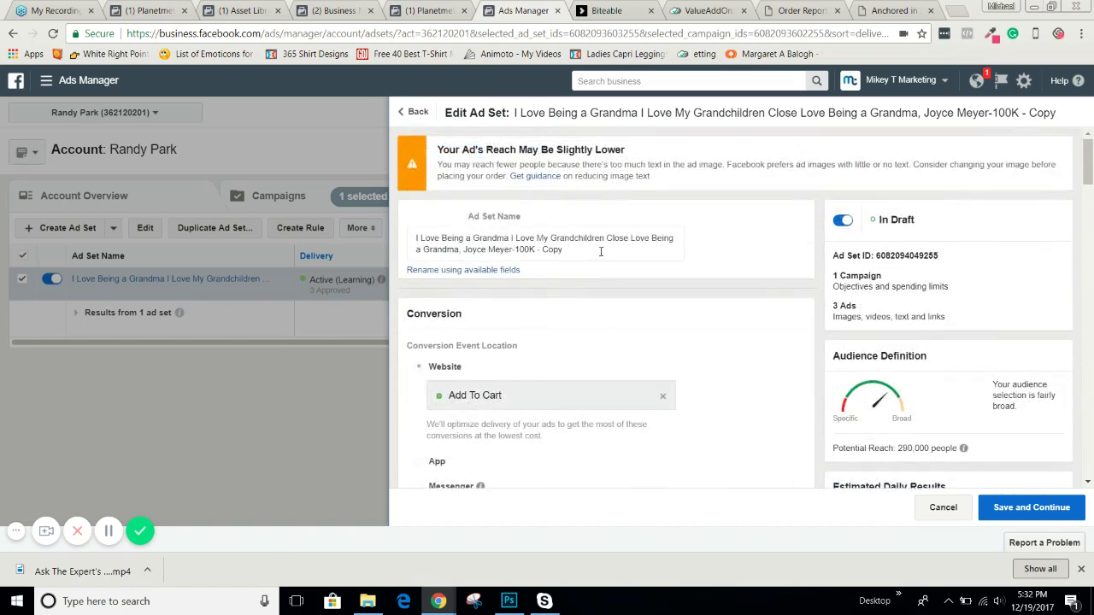
{"action": "left_click_drag", "start_coordinate": [532, 249], "coordinate": [517, 249]}
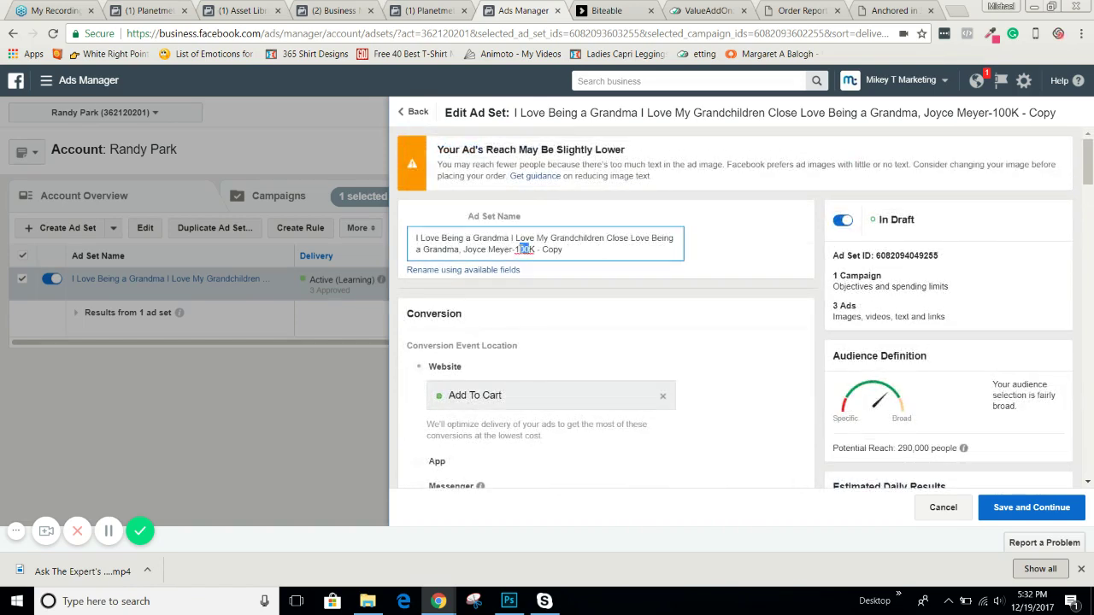
{"action": "type", "text": "200"}
- Replace the text before "-290K" in the ad set name with "Grandparents (demo) Focus On The Family"
{"action": "left_click_drag", "start_coordinate": [512, 249], "coordinate": [398, 236]}
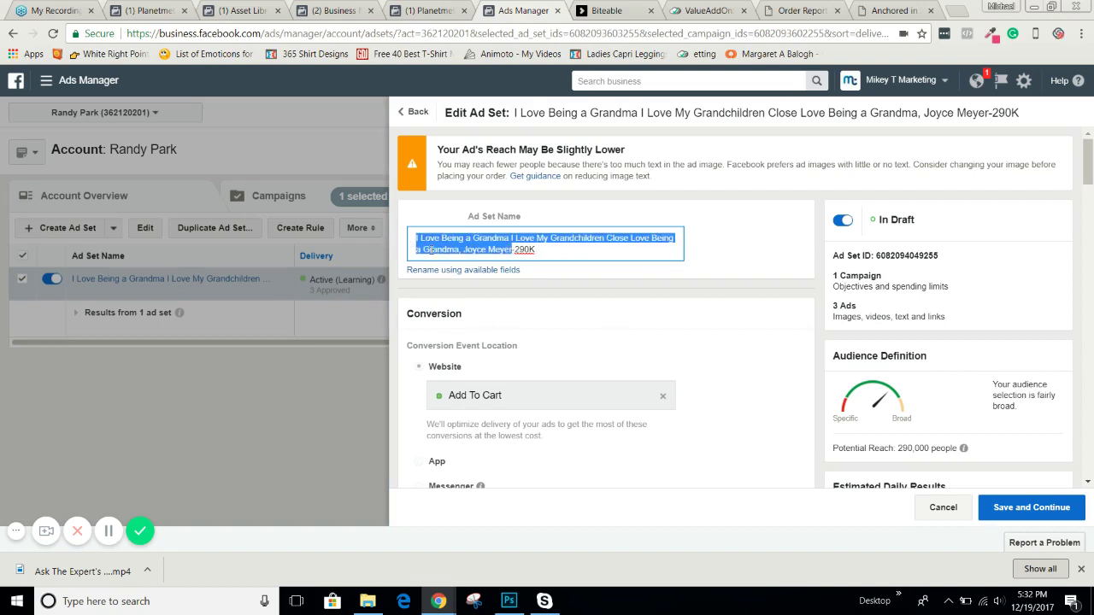
{"action": "type", "text": "Grandparents"}
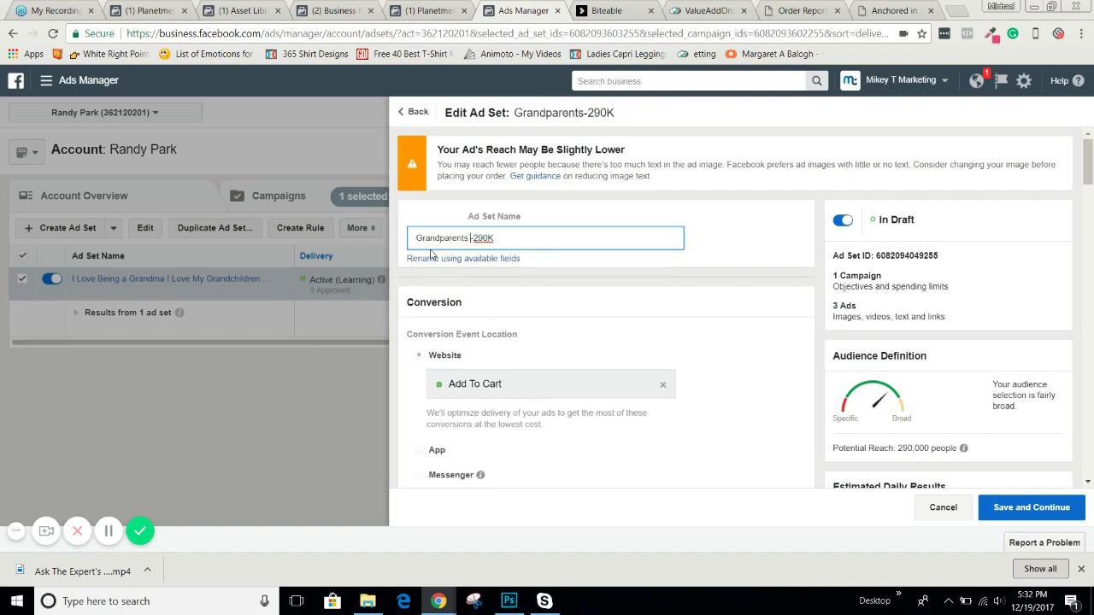
{"action": "type", "text": " (dem"}
{"action": "type", "text": "o)"}
{"action": "type", "text": " Focis"}
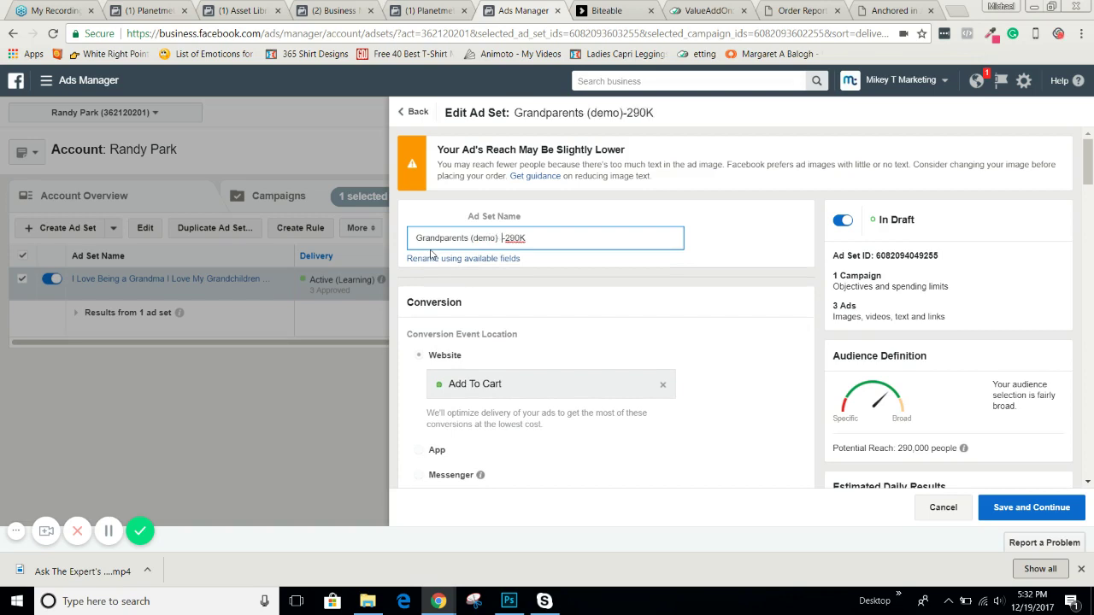
{"action": "type", "text": " On The Family"}
{"action": "right_click", "coordinate": [508, 237]}
{"action": "left_click", "coordinate": [558, 248]}
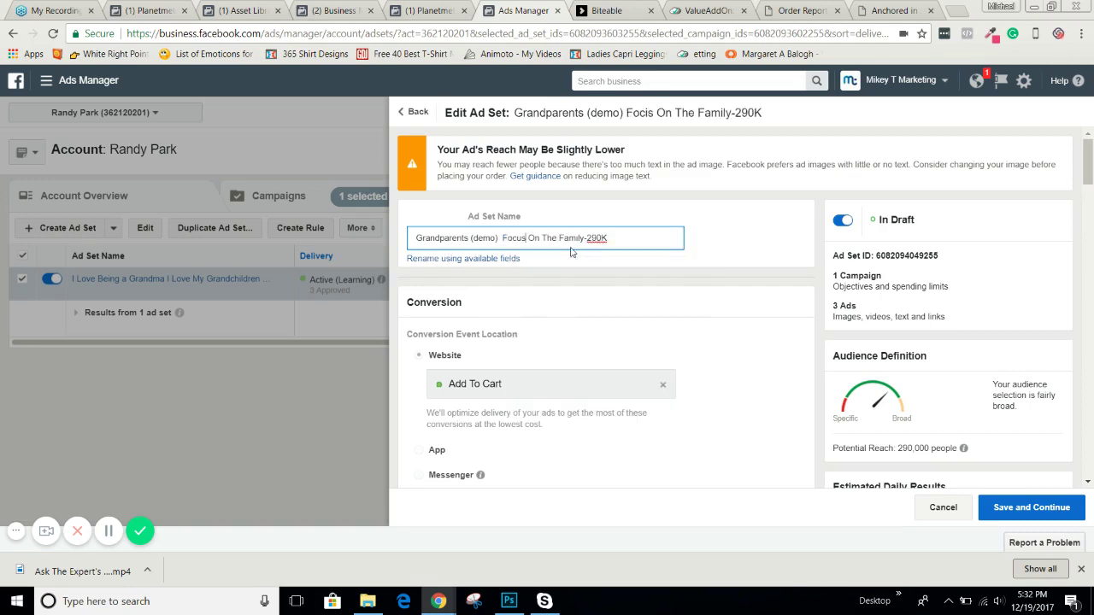
- Review the remaining budget, schedule and audience settings of the ad set copy and save it
{"action": "scroll", "coordinate": [744, 280], "scroll_direction": "down", "scroll_amount": 1}
{"action": "scroll", "coordinate": [745, 282], "scroll_direction": "down", "scroll_amount": 2}
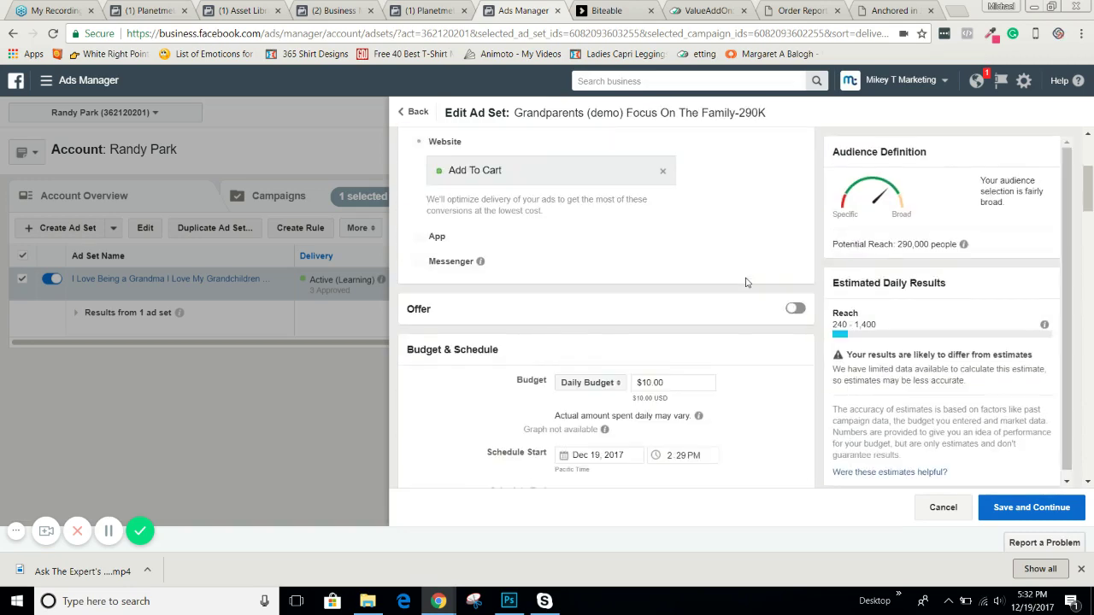
{"action": "scroll", "coordinate": [745, 282], "scroll_direction": "down", "scroll_amount": 3}
{"action": "scroll", "coordinate": [749, 290], "scroll_direction": "down", "scroll_amount": 5}
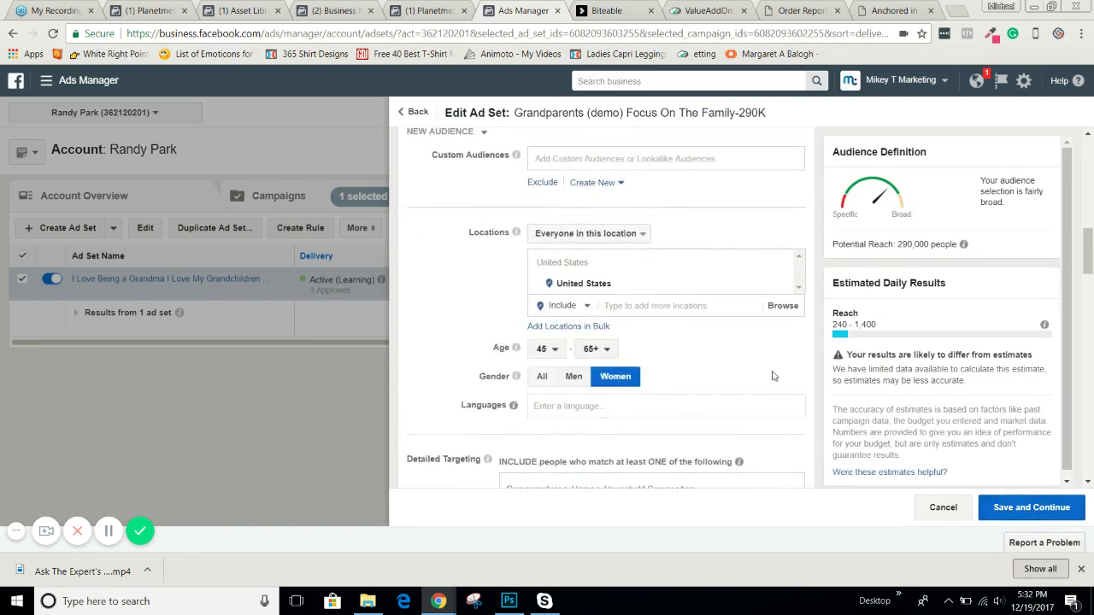
{"action": "scroll", "coordinate": [774, 377], "scroll_direction": "down", "scroll_amount": 3}
{"action": "left_click", "coordinate": [1048, 513]}
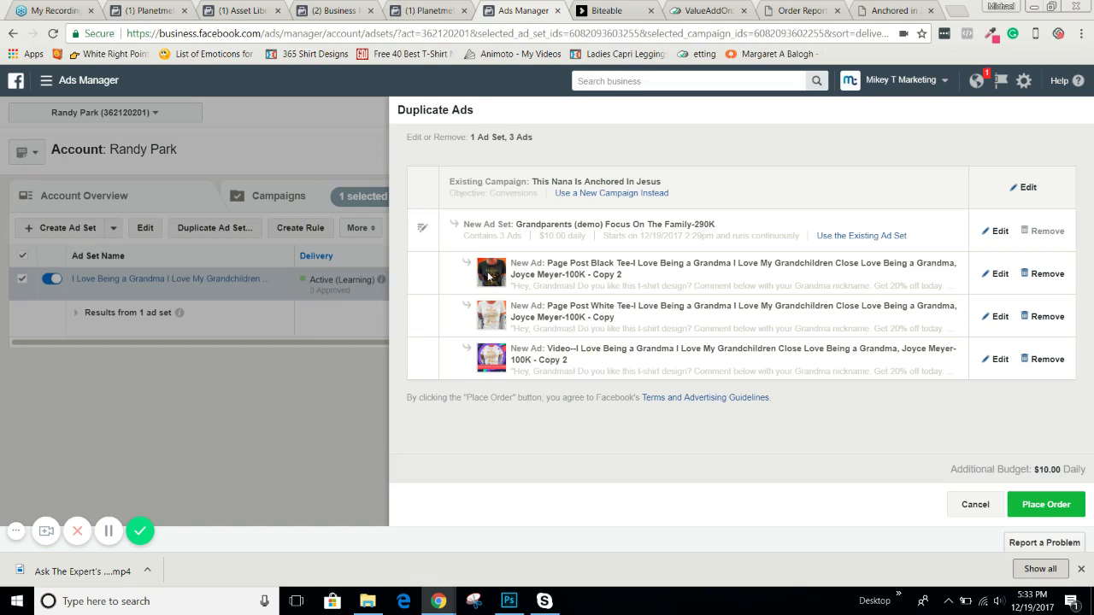
- In the copied black tee ad's name, replace everything after "Page Post Black Tee" with "Grandparents (Demo) Fpocus On The Family"
{"action": "left_click", "coordinate": [998, 273]}
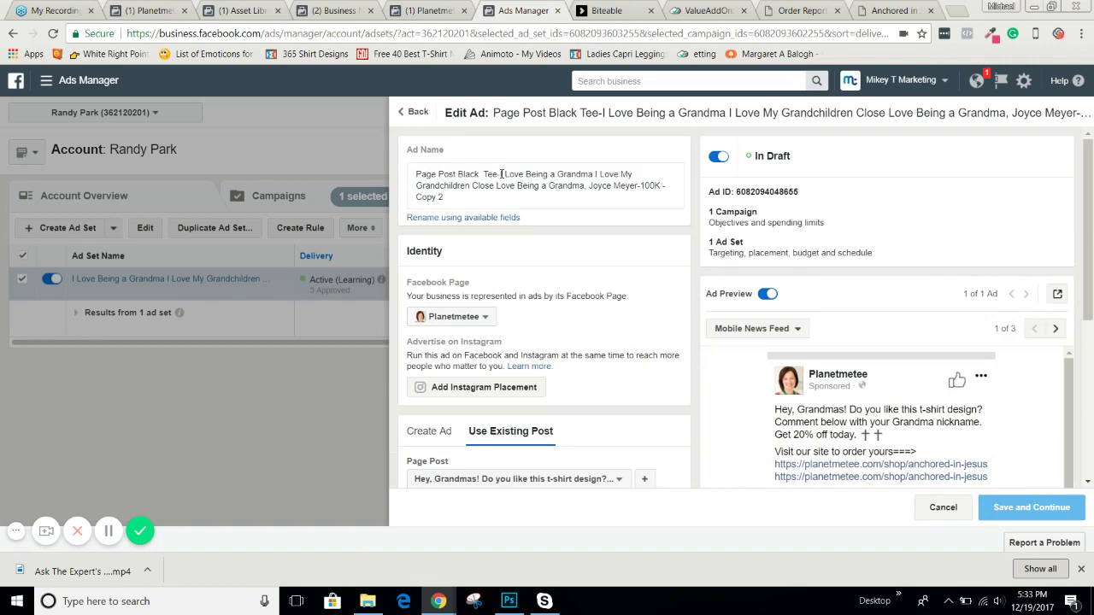
{"action": "left_click_drag", "start_coordinate": [501, 173], "coordinate": [564, 200]}
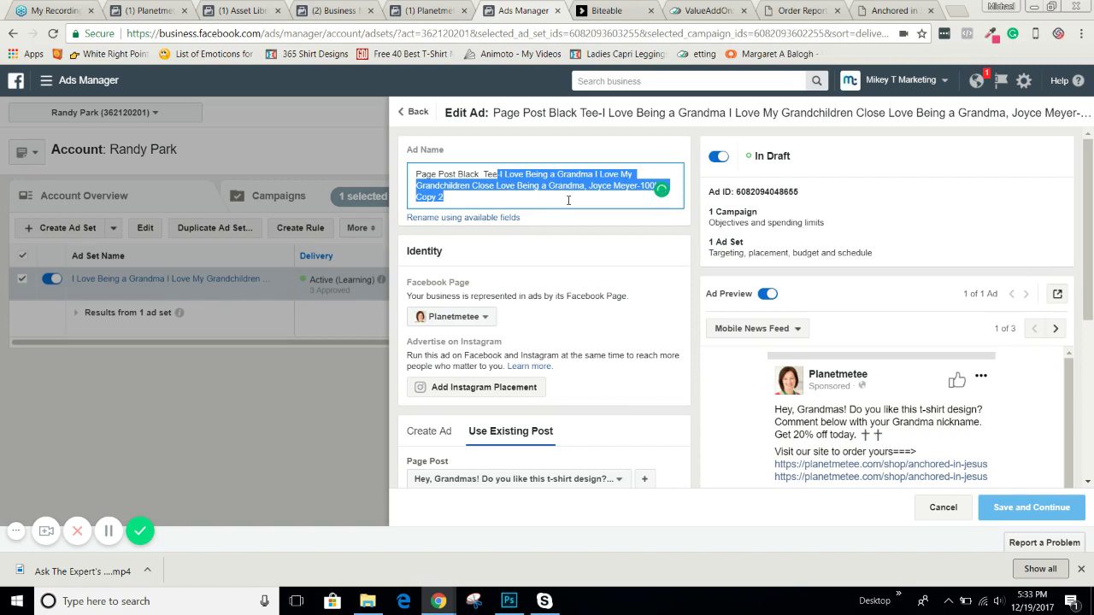
{"action": "type", "text": "Gi"}
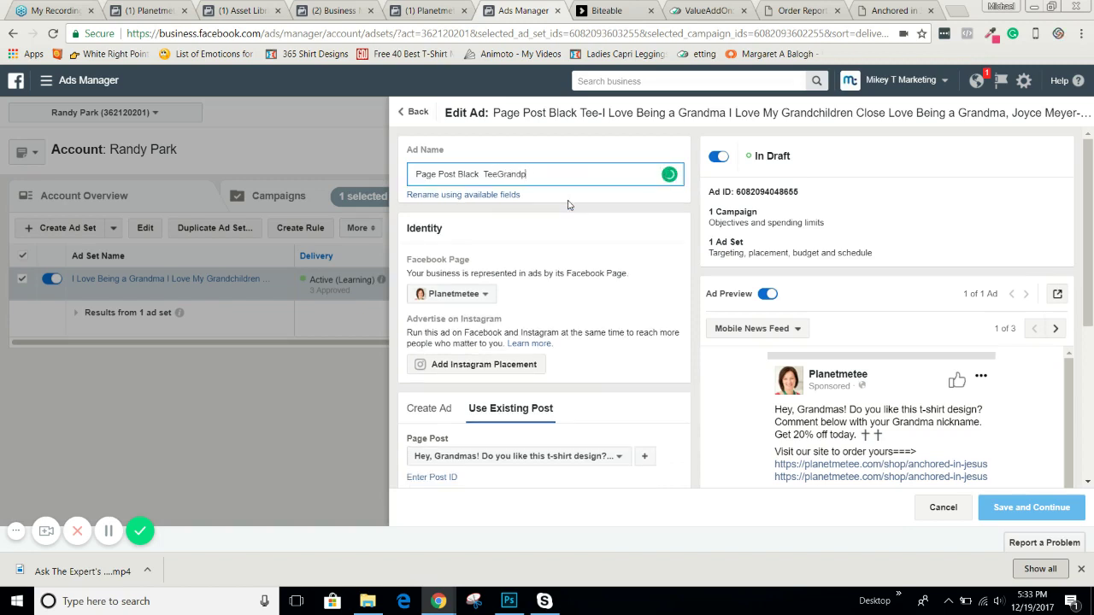
{"action": "type", "text": "andparents"}
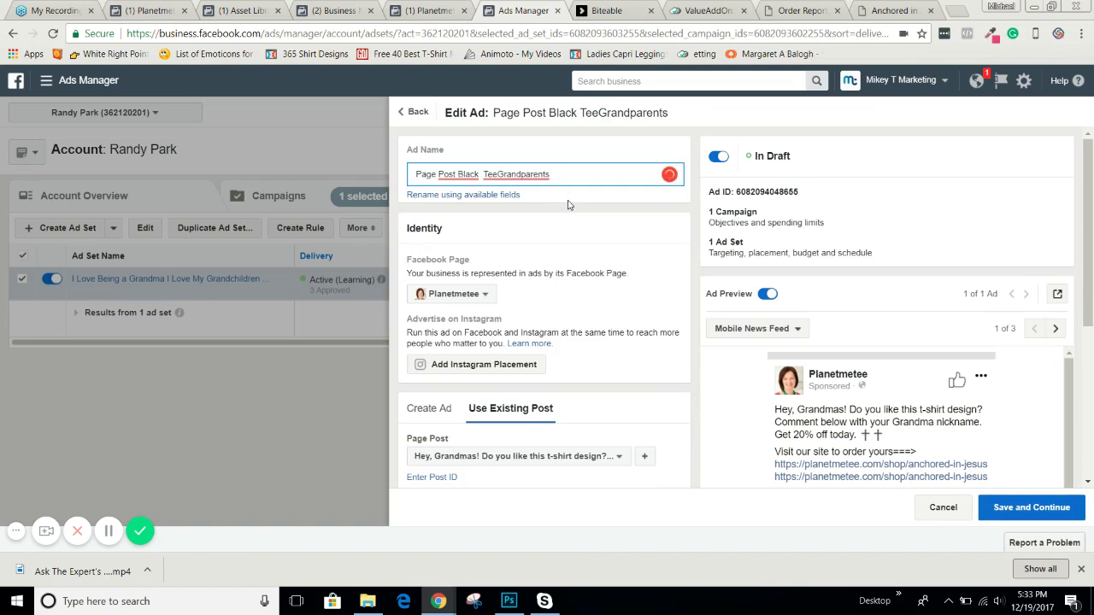
{"action": "type", "text": " (Demo) Fpocus O"}
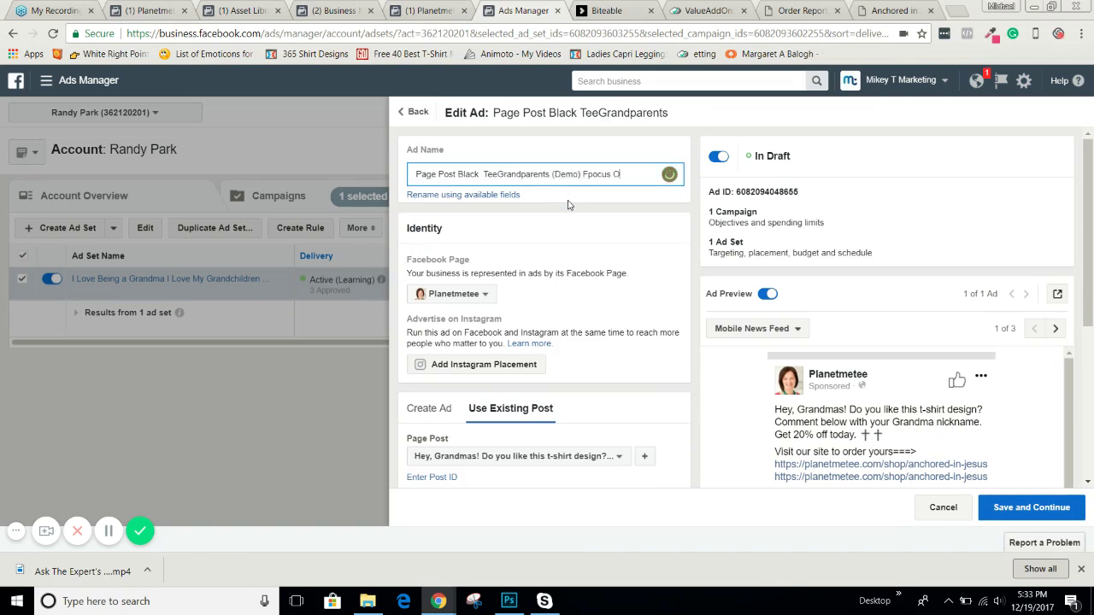
{"action": "type", "text": "n The Family"}
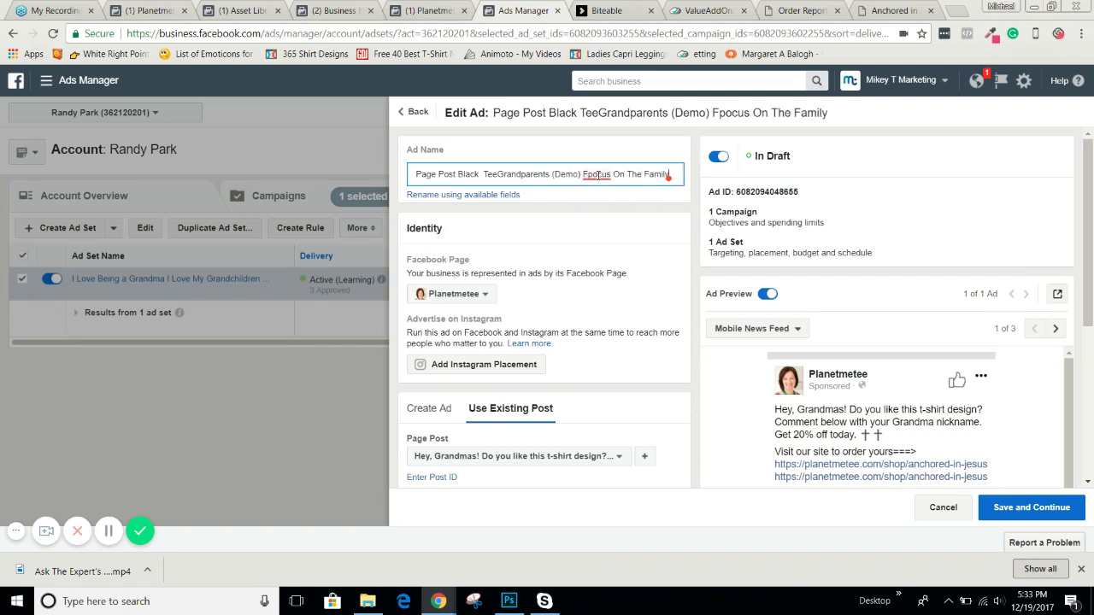
- Try to correct "Fpocus" to "Focus" and fix the spacing before and after "Tee" in the ad name
{"action": "right_click", "coordinate": [596, 174]}
{"action": "left_click", "coordinate": [599, 194]}
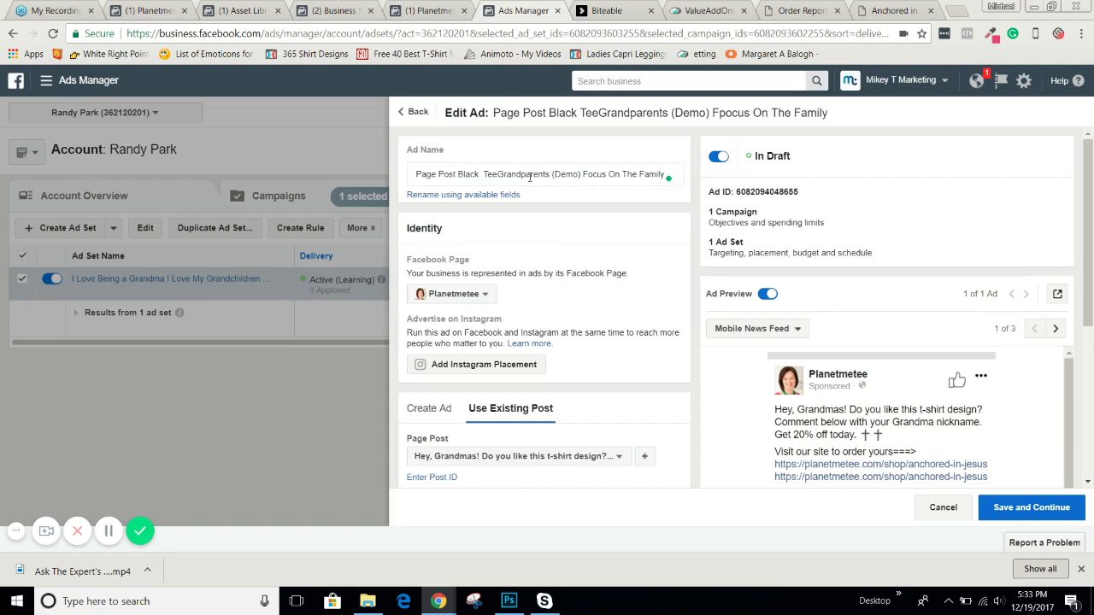
{"action": "left_click", "coordinate": [500, 175]}
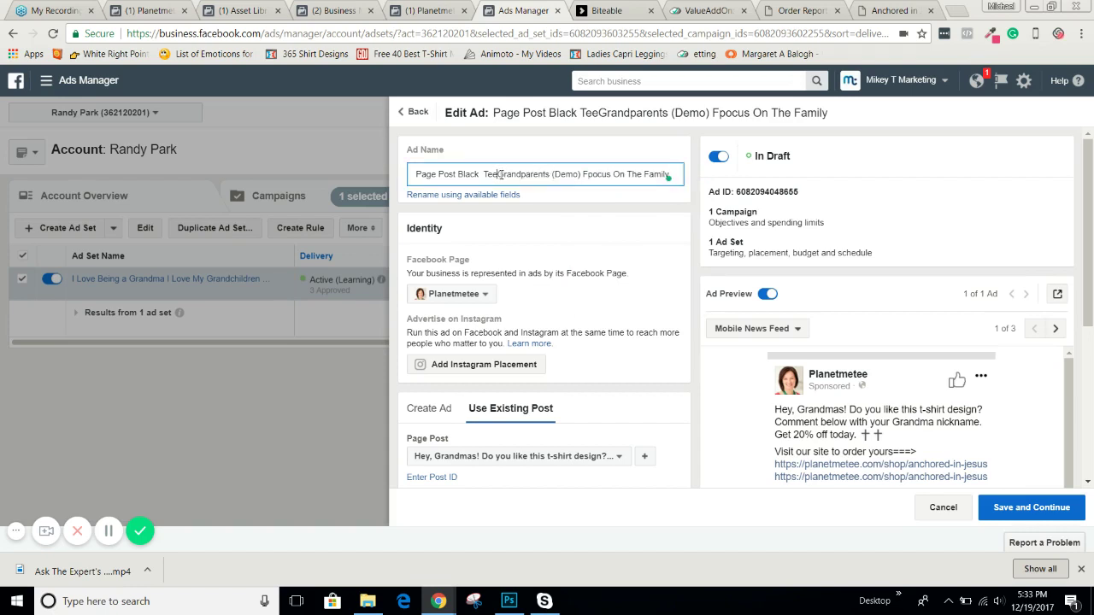
{"action": "left_click", "coordinate": [482, 174]}
{"action": "key", "text": "BackSpace"}
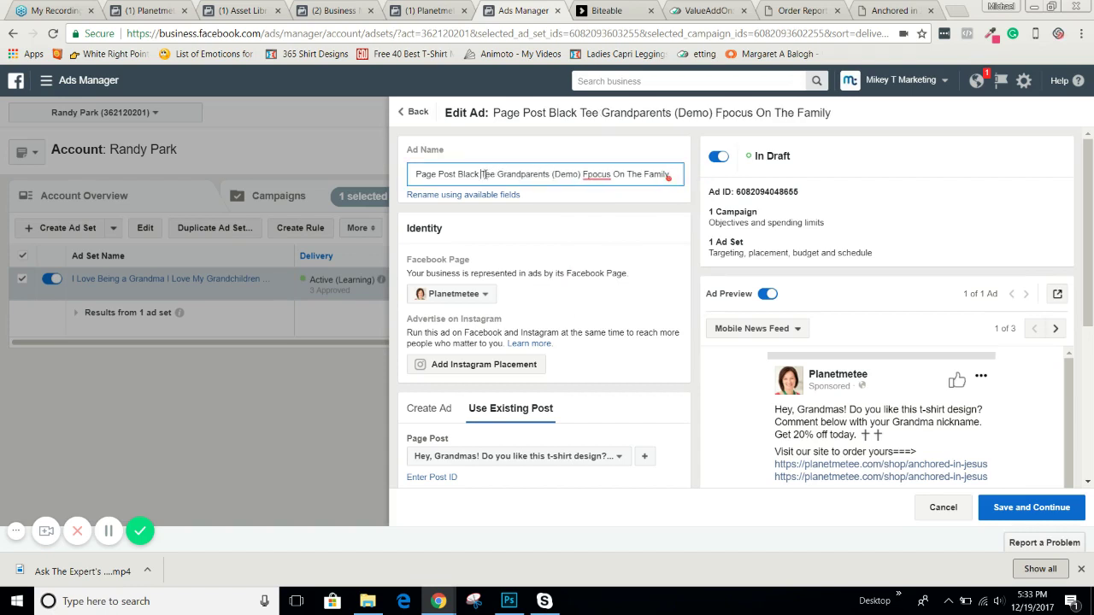
- Try again to replace the misspelled "Fpocus" in the black tee ad's name with "Focus"
{"action": "left_click_drag", "start_coordinate": [500, 174], "coordinate": [644, 176]}
{"action": "right_click", "coordinate": [601, 179]}
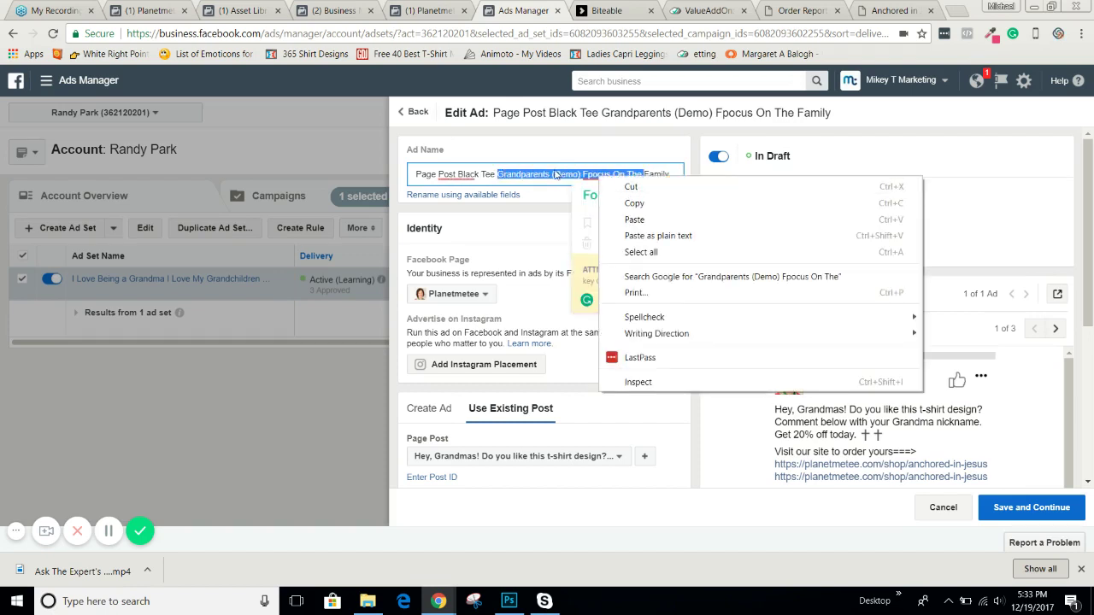
{"action": "left_click", "coordinate": [601, 174]}
{"action": "key", "text": "shift+End"}
{"action": "key", "text": "Delete"}
{"action": "right_click", "coordinate": [602, 175]}
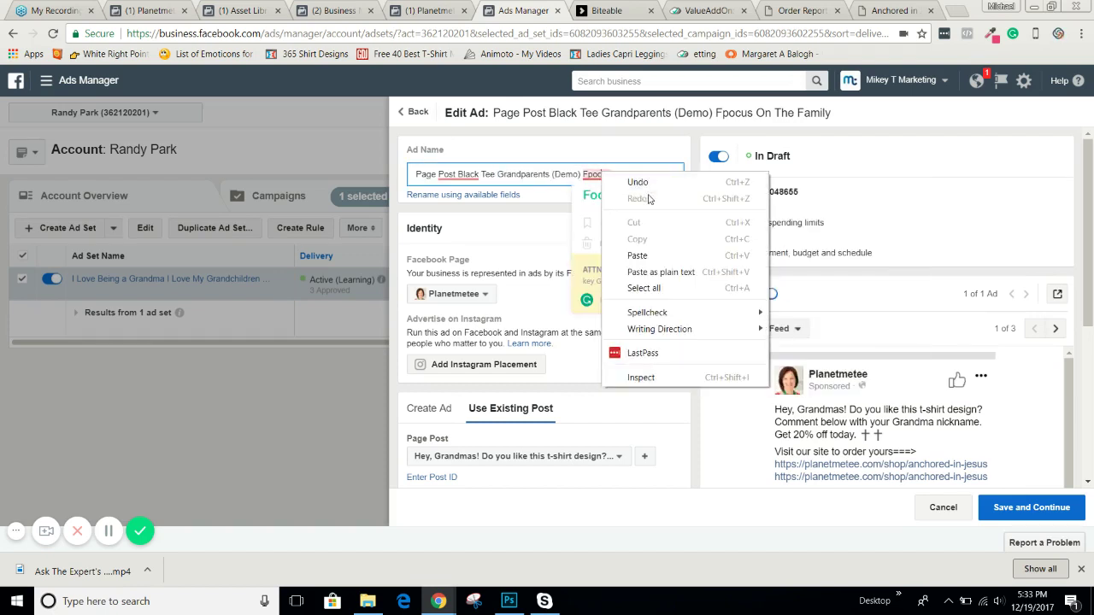
{"action": "left_click", "coordinate": [640, 183]}
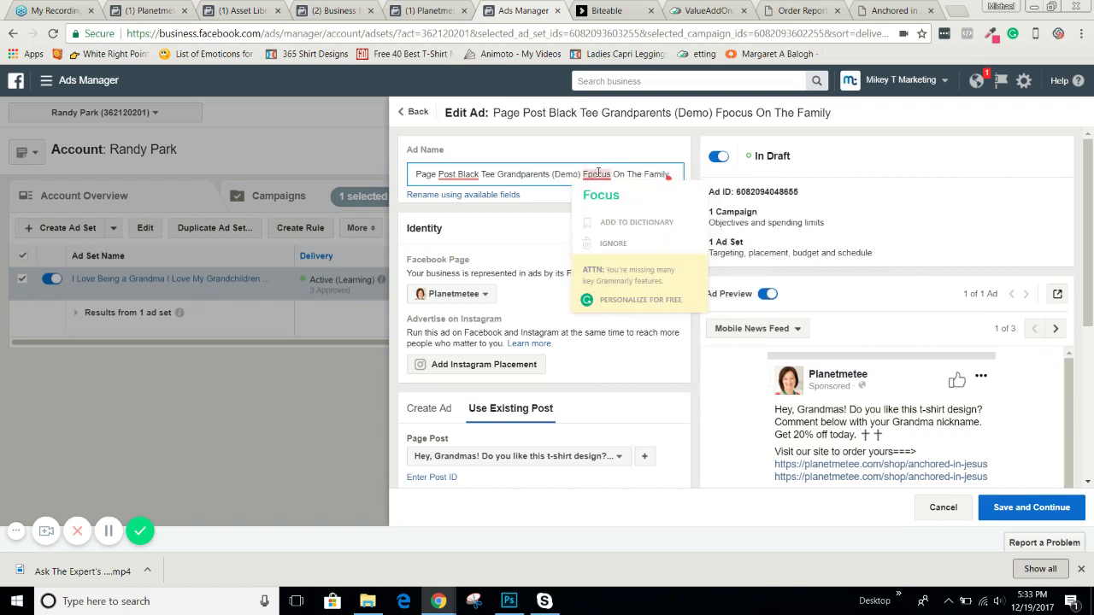
{"action": "left_click", "coordinate": [601, 195]}
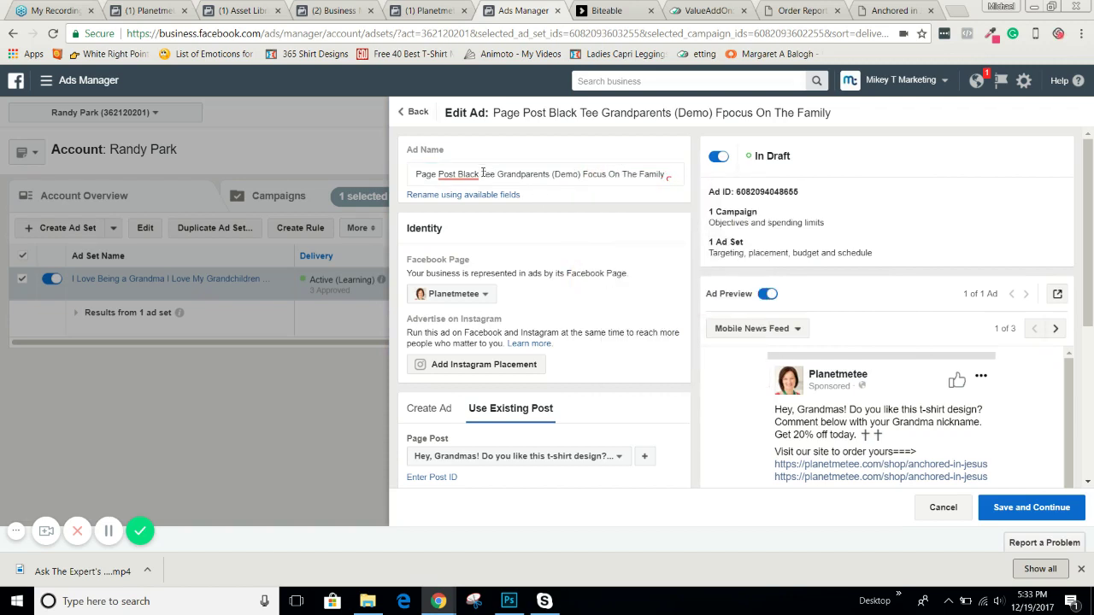
- Copy the ad name's audience text starting at "Grandparents (Demo)" and save the black tee ad
{"action": "left_click_drag", "start_coordinate": [497, 175], "coordinate": [670, 198]}
{"action": "key", "text": "ctrl+c"}
{"action": "key", "text": "shift+Home"}
{"action": "left_click", "coordinate": [516, 174]}
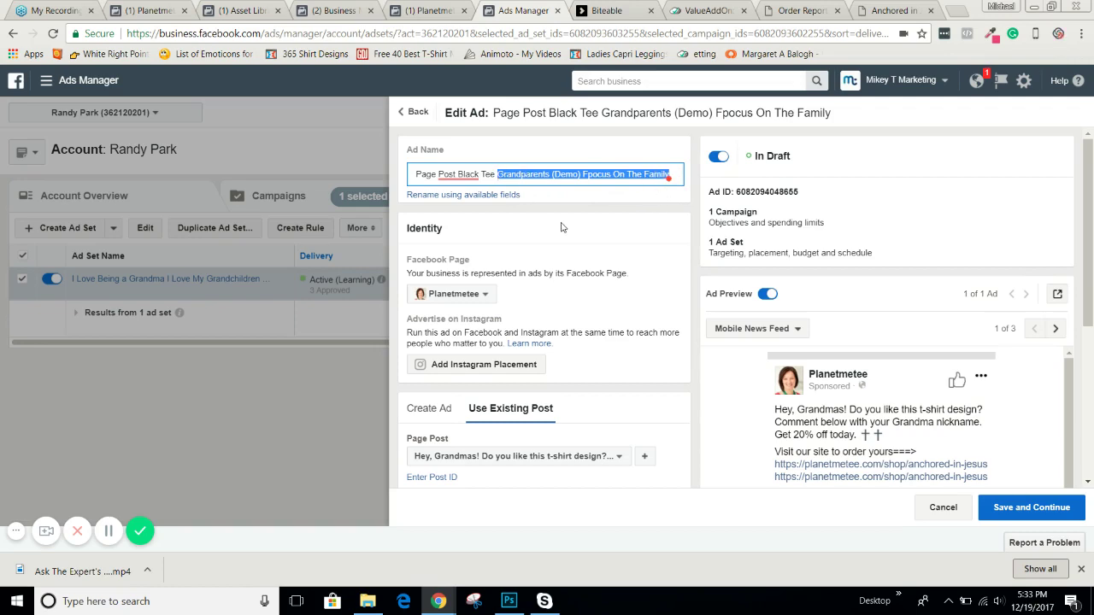
{"action": "scroll", "coordinate": [598, 351], "scroll_direction": "down", "scroll_amount": 1}
{"action": "scroll", "coordinate": [540, 320], "scroll_direction": "down", "scroll_amount": 2}
{"action": "scroll", "coordinate": [537, 328], "scroll_direction": "up", "scroll_amount": 3}
{"action": "left_click", "coordinate": [1008, 510]}
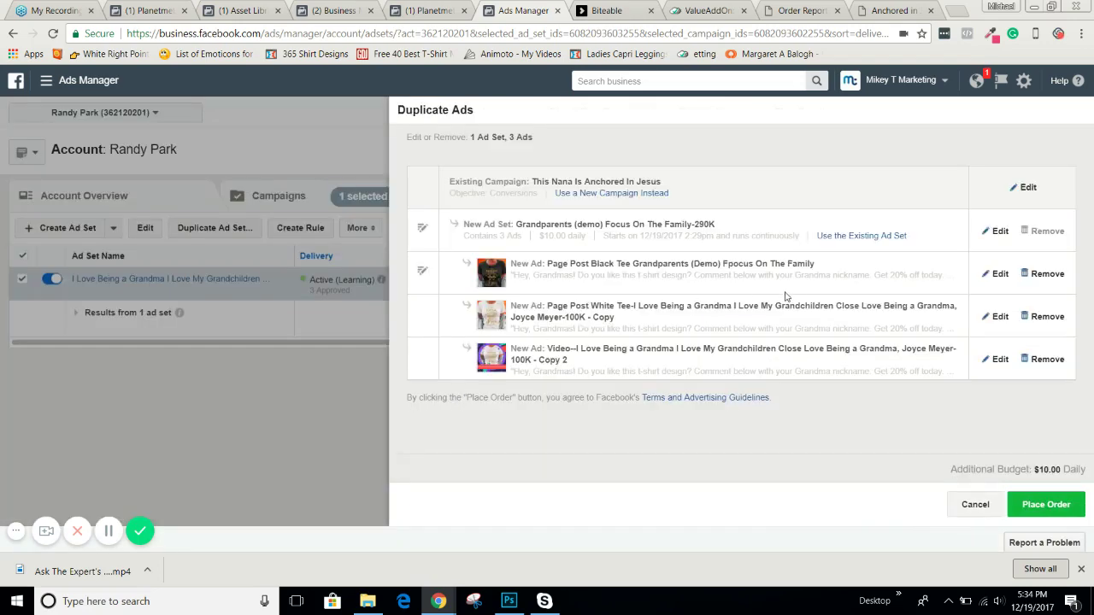
- Replace the copied white tee ad's text after "Page Post White Tee-" with the copied audience text, try correcting "Fpocus" to "Focus", and save
{"action": "left_click", "coordinate": [997, 316]}
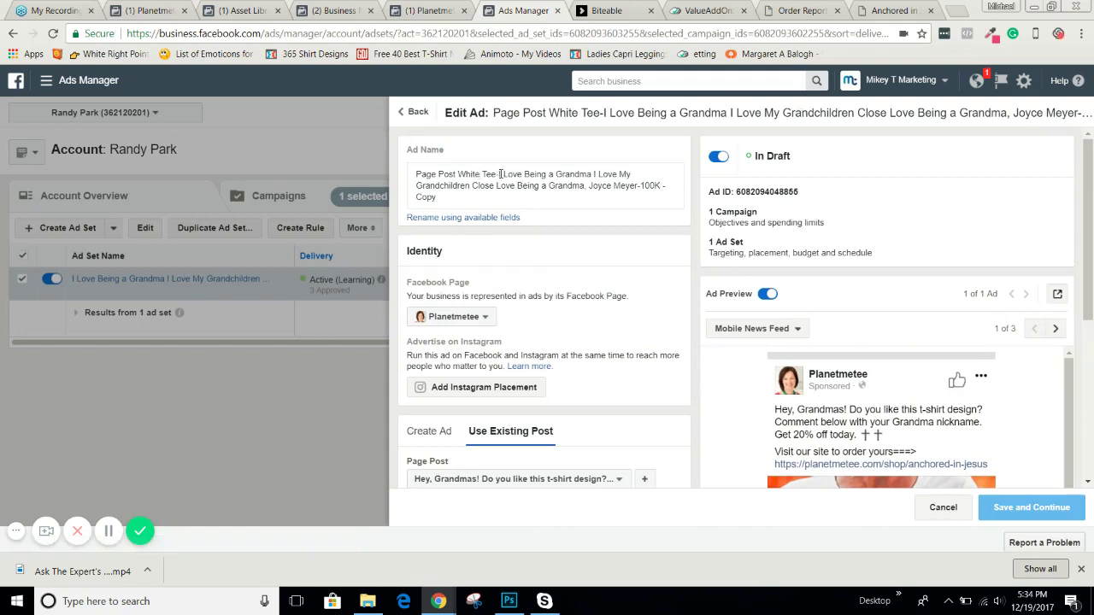
{"action": "left_click_drag", "start_coordinate": [499, 174], "coordinate": [539, 198]}
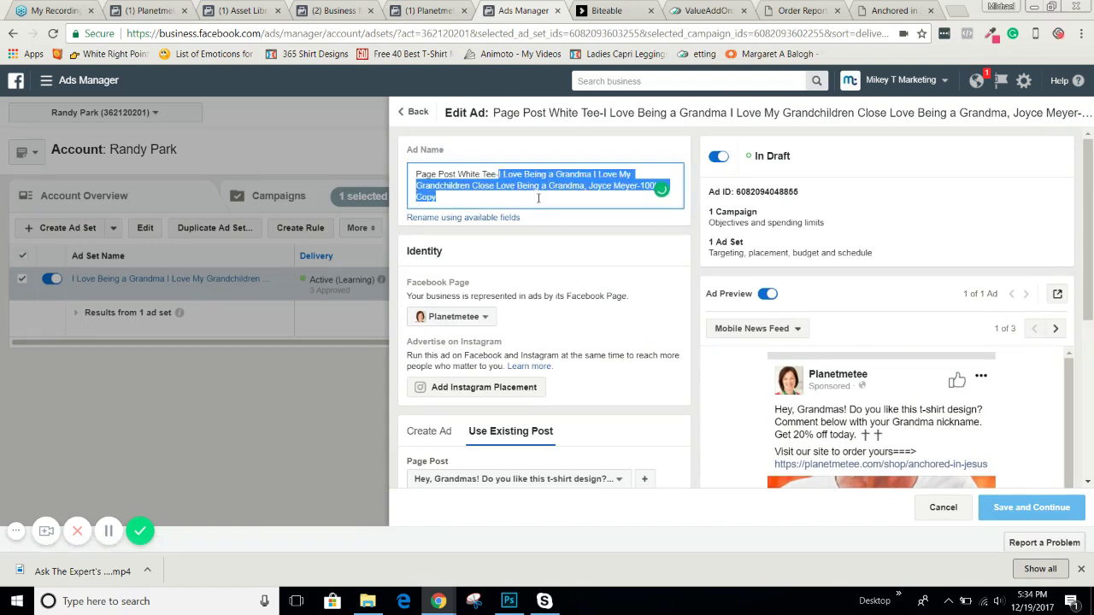
{"action": "key", "text": "ctrl+v"}
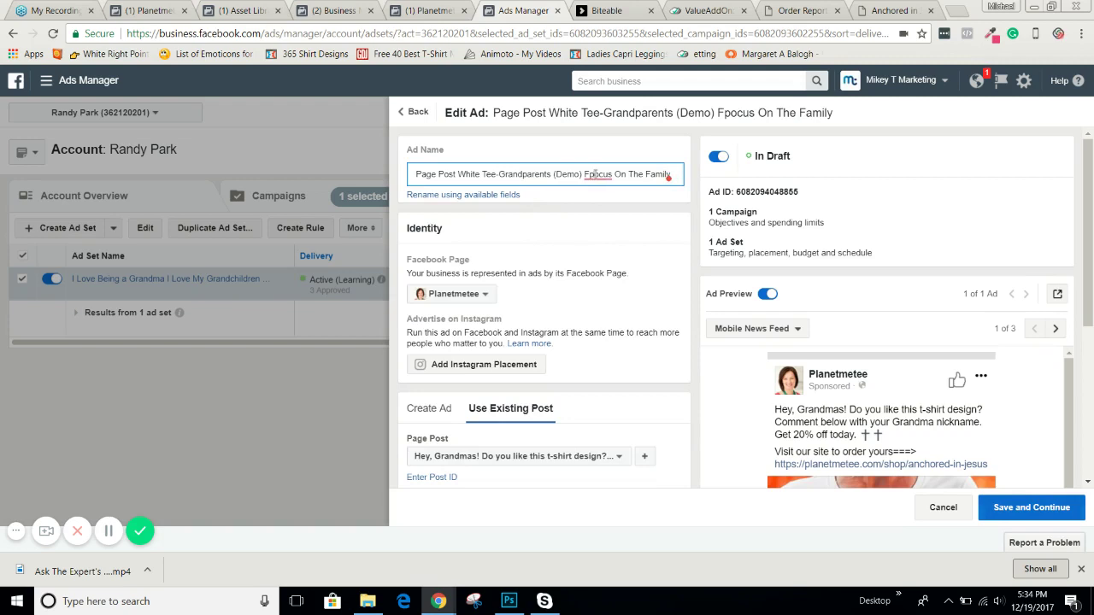
{"action": "right_click", "coordinate": [600, 174]}
{"action": "left_click", "coordinate": [603, 195]}
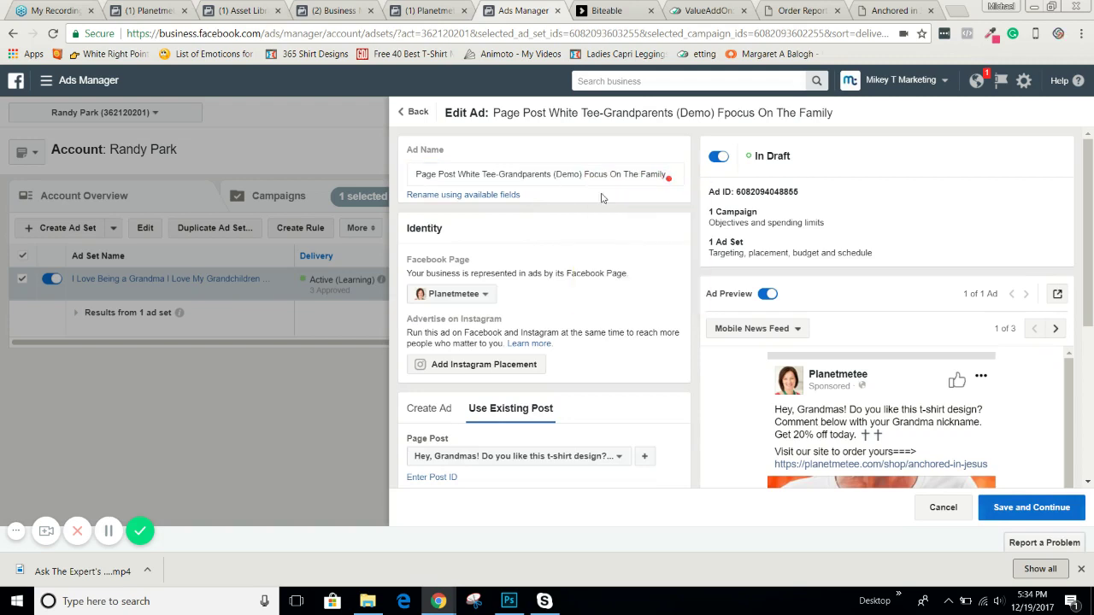
{"action": "left_click", "coordinate": [1056, 509]}
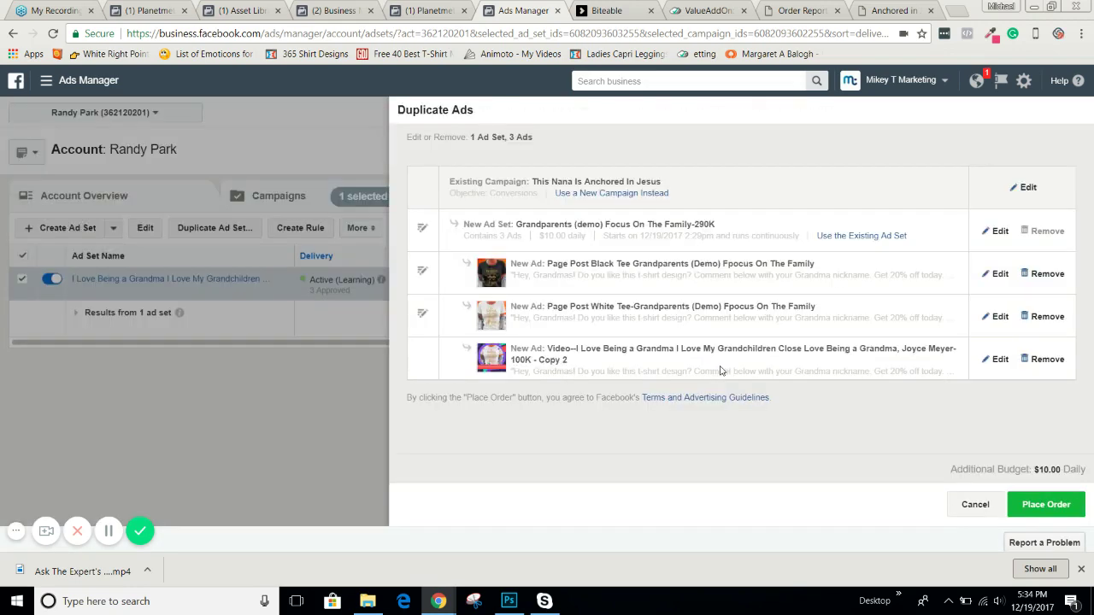
- Rename the copied video ad "Video-Grandparents (Demo) Focus On The Family", save it, and place the order for the duplicated ad set
{"action": "left_click", "coordinate": [1000, 359]}
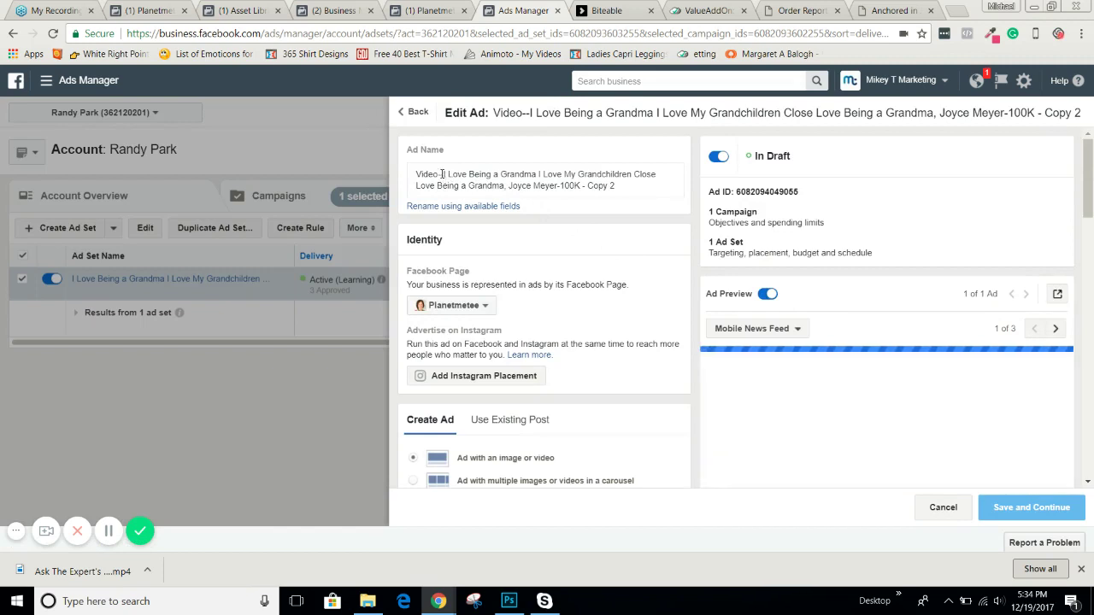
{"action": "left_click_drag", "start_coordinate": [442, 175], "coordinate": [631, 196]}
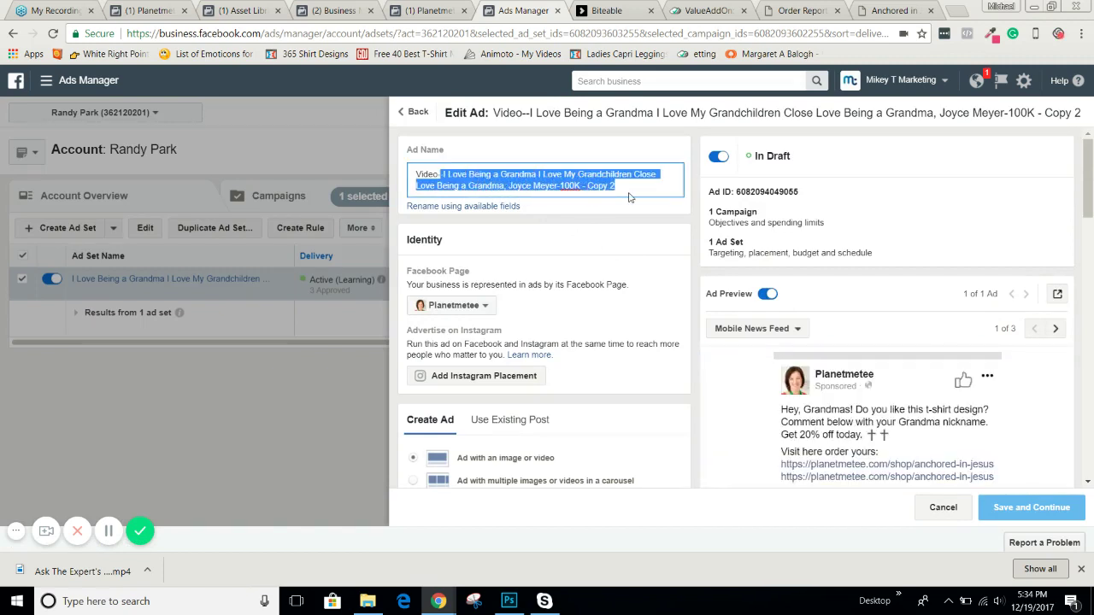
{"action": "type", "text": "Grandparents (Demo) Epocus On The Family"}
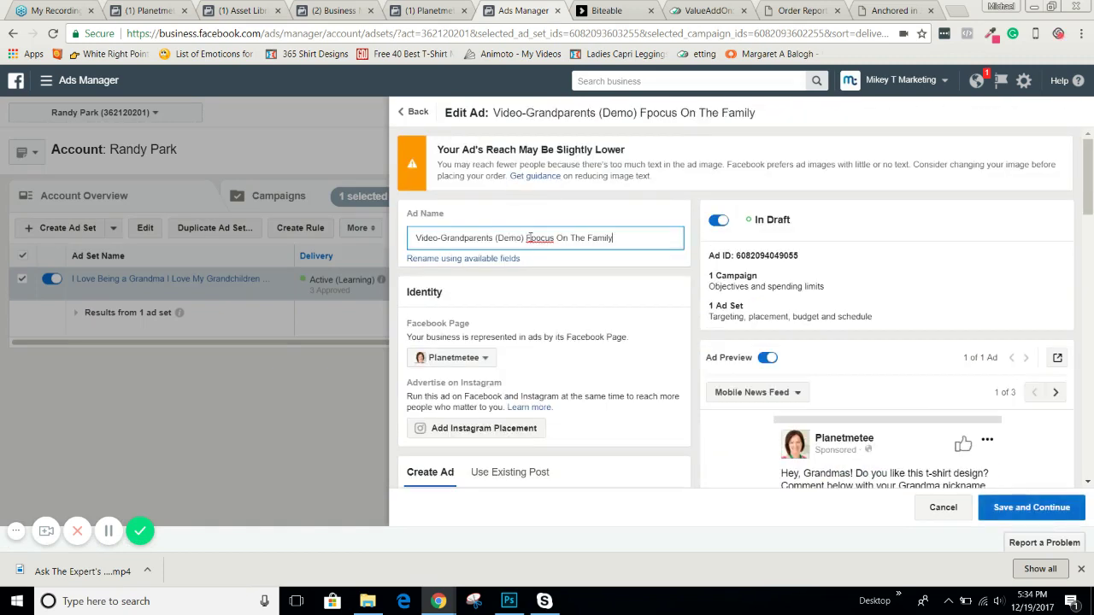
{"action": "left_click", "coordinate": [537, 238]}
{"action": "key", "text": "BackSpace"}
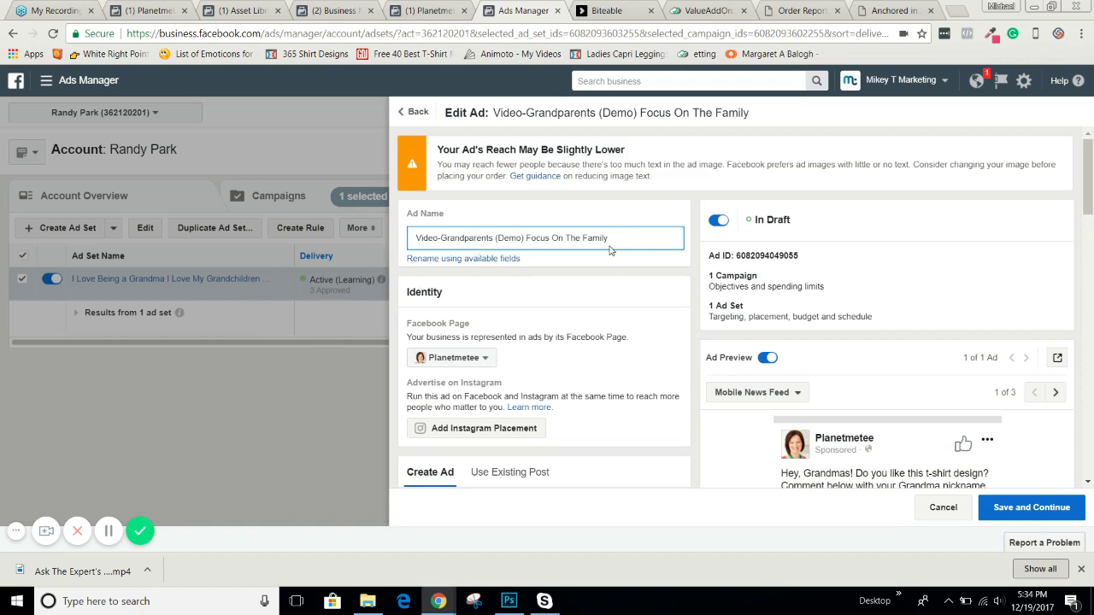
{"action": "left_click", "coordinate": [1029, 507]}
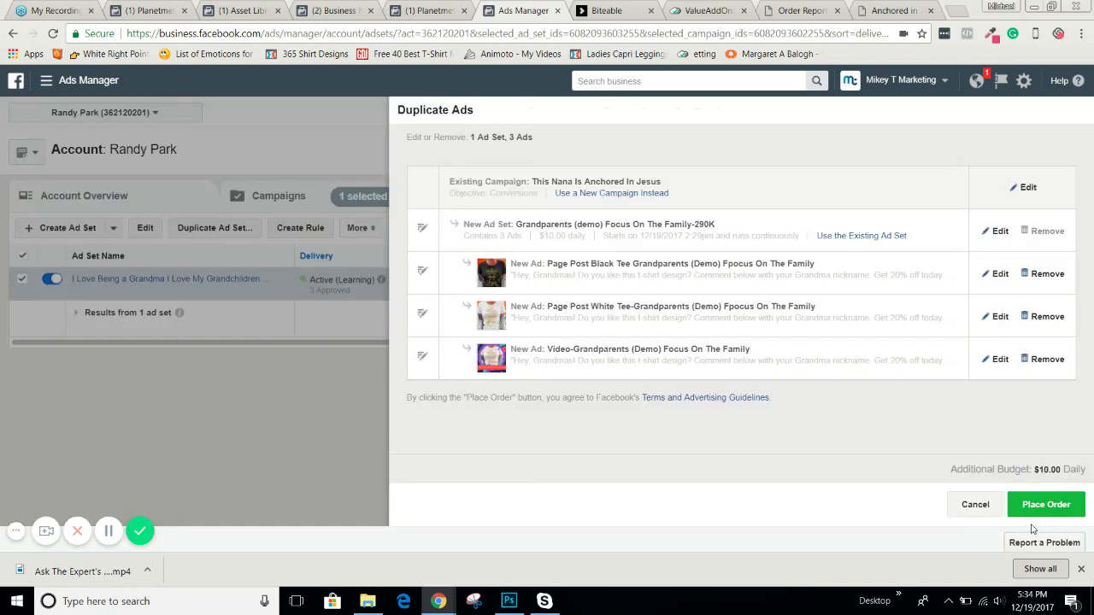
{"action": "left_click", "coordinate": [1038, 506]}
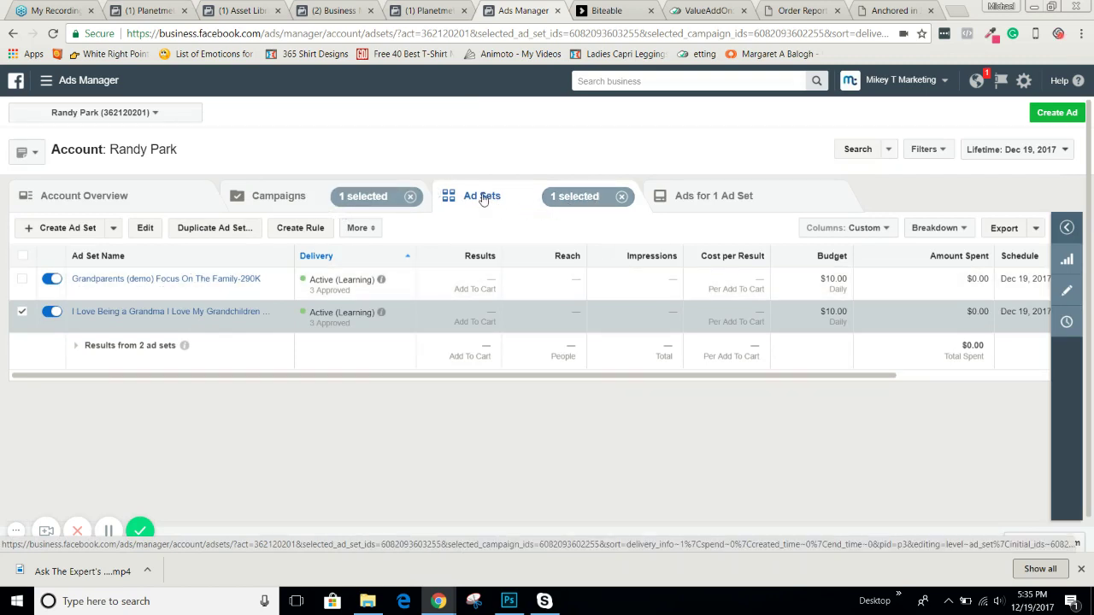
- Deselect the original "I Love Being a Grandma" ad set and review all ads in the campaign
{"action": "left_click", "coordinate": [22, 311]}
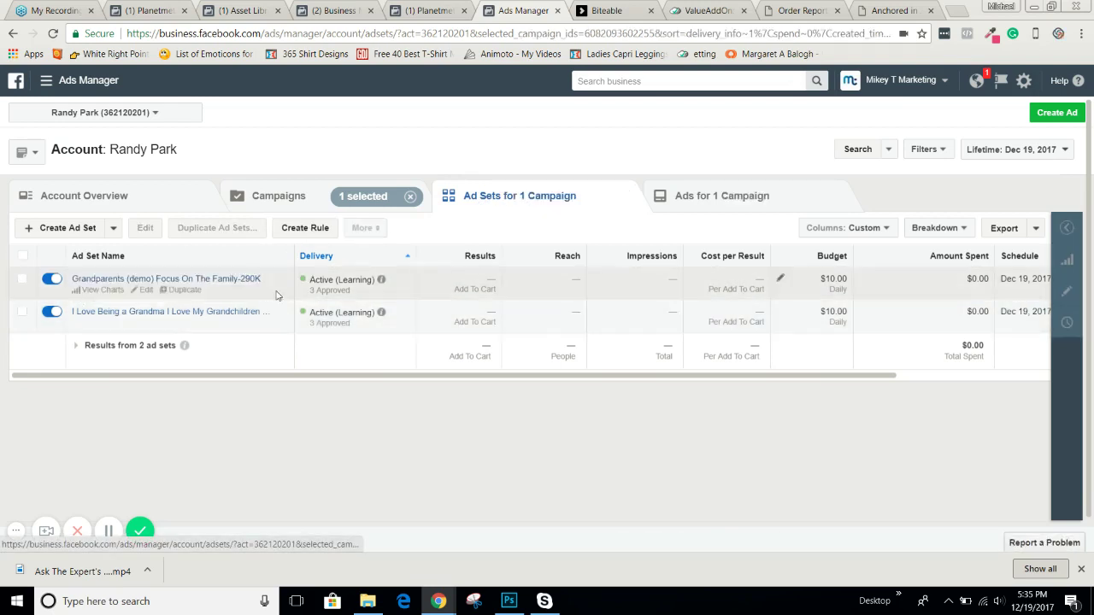
{"action": "left_click", "coordinate": [687, 199]}
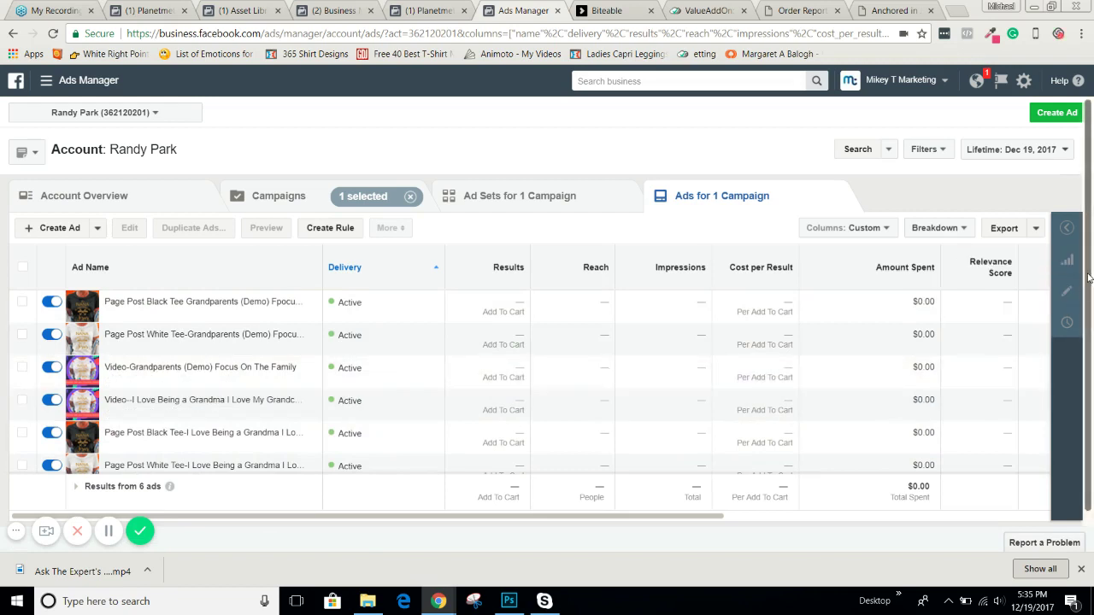
{"action": "left_click_drag", "start_coordinate": [1089, 278], "coordinate": [1093, 241]}
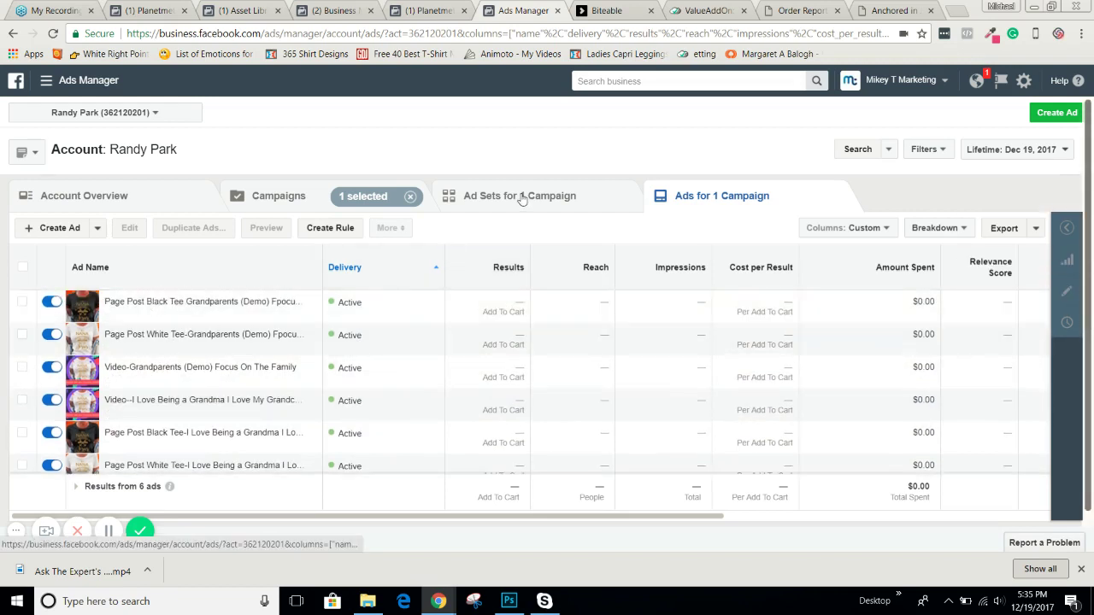
- Select only the "Grandparents (demo) Focus On The Family-290K" ad set and view its ads
{"action": "left_click", "coordinate": [521, 197]}
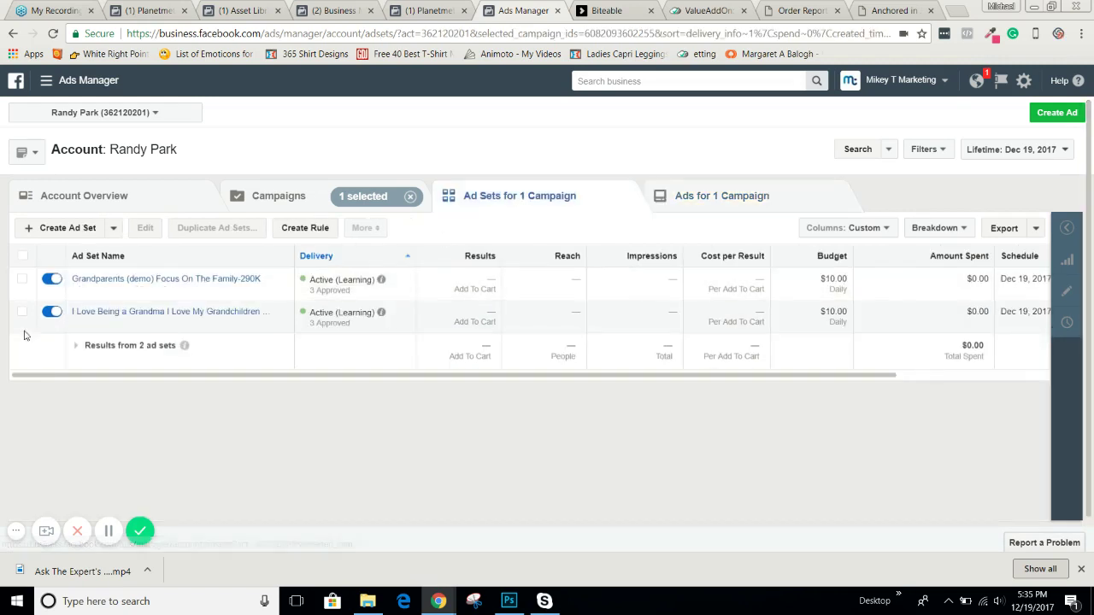
{"action": "left_click", "coordinate": [22, 279]}
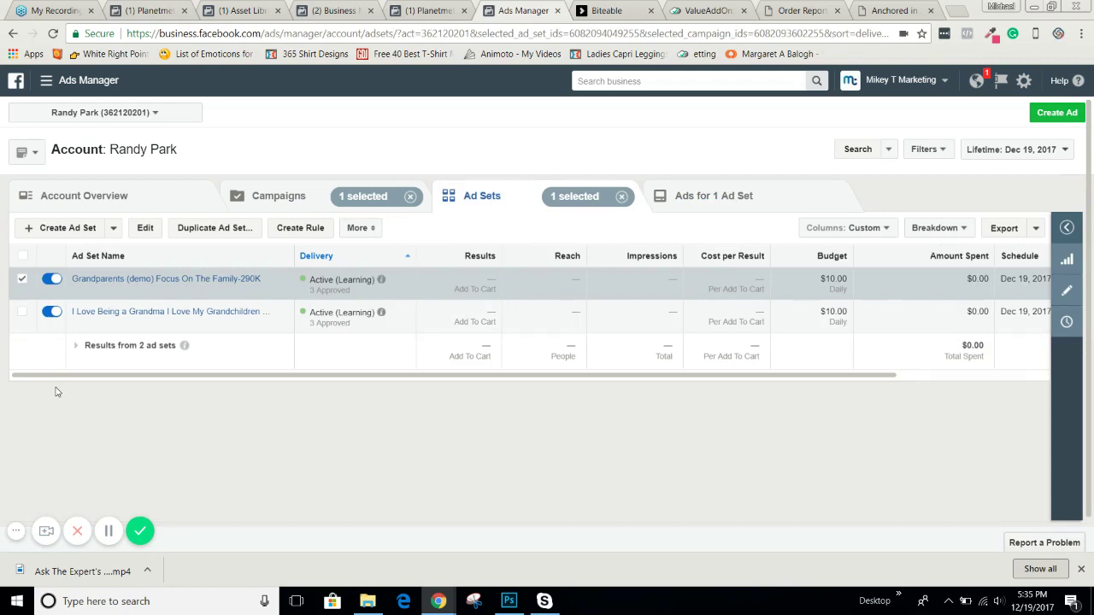
{"action": "left_click", "coordinate": [702, 199]}
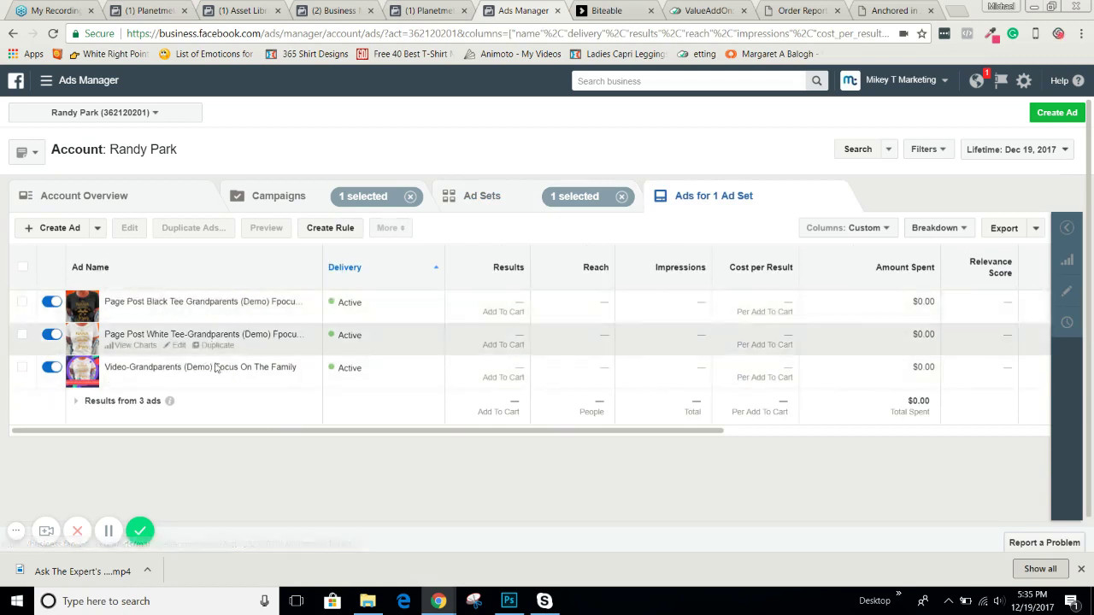
- Clear the ad set selection and compare the campaign's ad sets with its full list of ads
{"action": "left_click", "coordinate": [483, 199]}
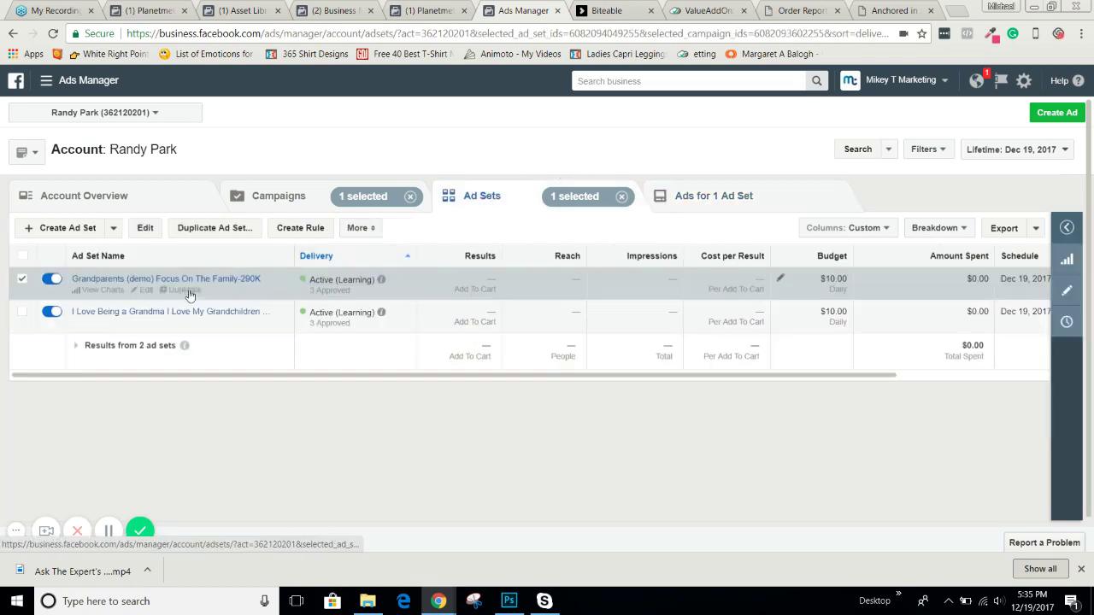
{"action": "left_click", "coordinate": [22, 280]}
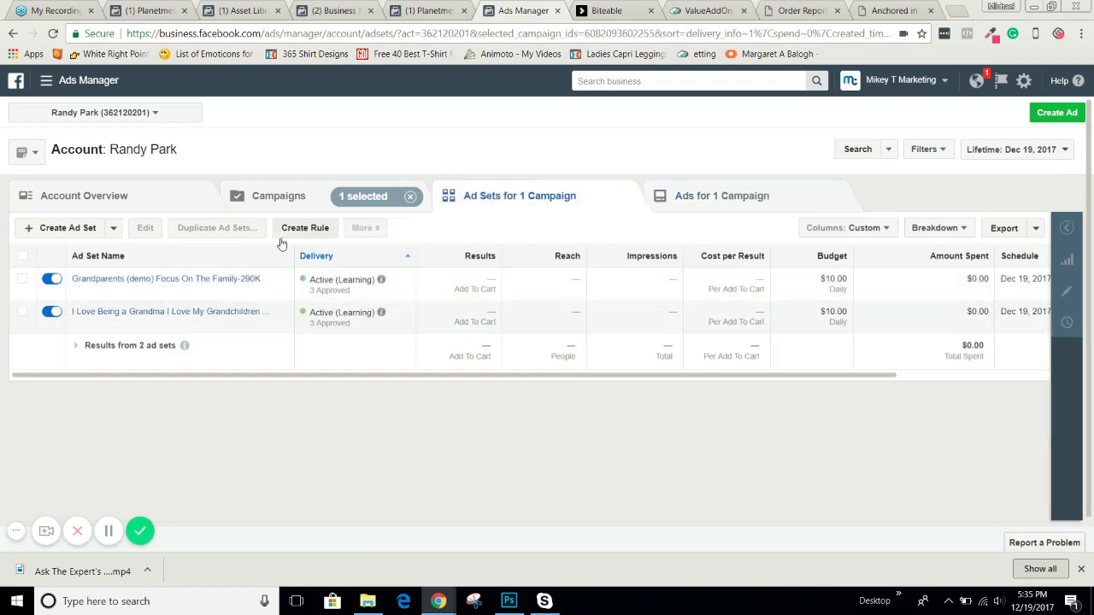
{"action": "left_click", "coordinate": [720, 195]}
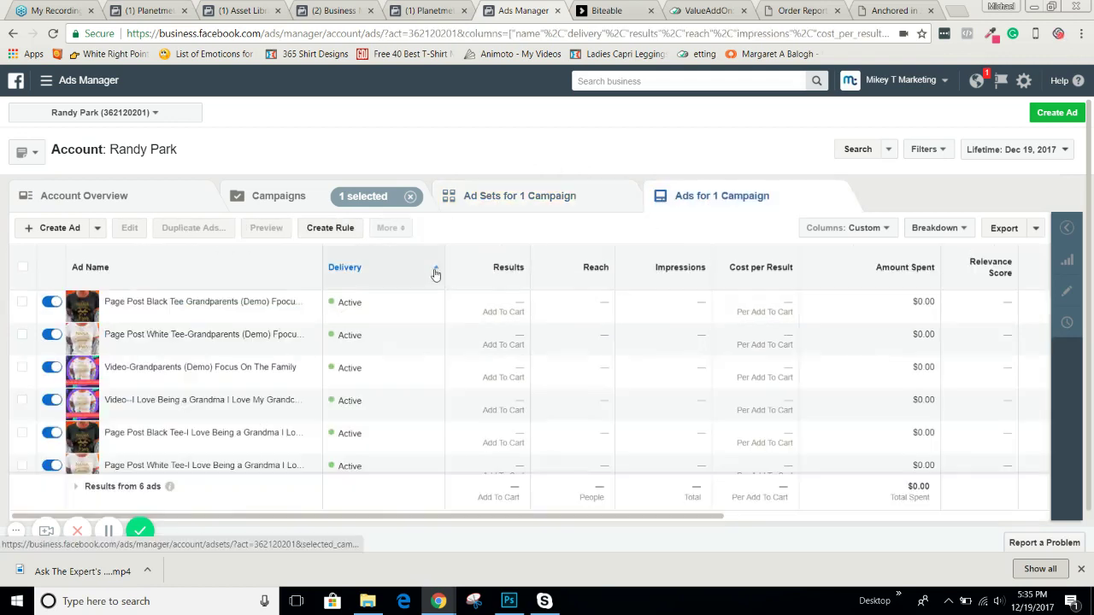
{"action": "left_click", "coordinate": [515, 202]}
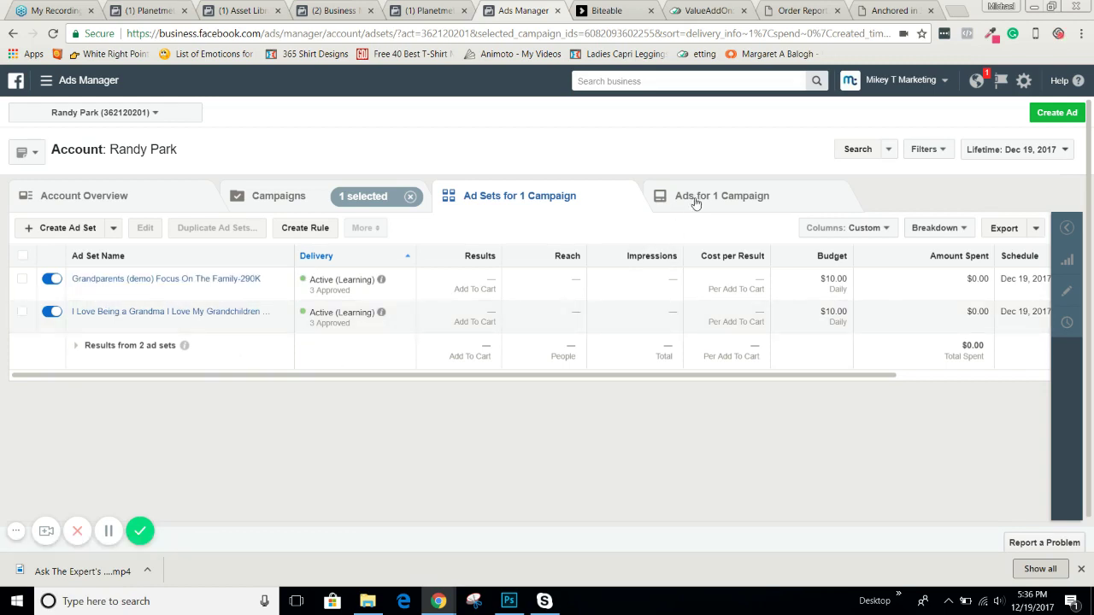
{"action": "left_click", "coordinate": [720, 198]}
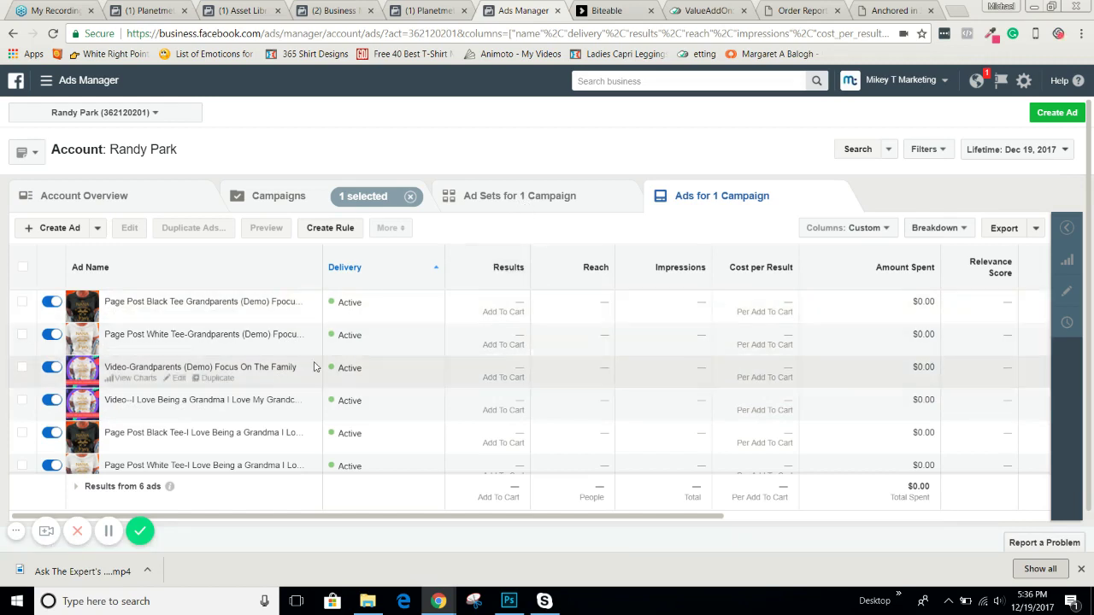
{"action": "scroll", "coordinate": [316, 441], "scroll_direction": "down", "scroll_amount": 1}
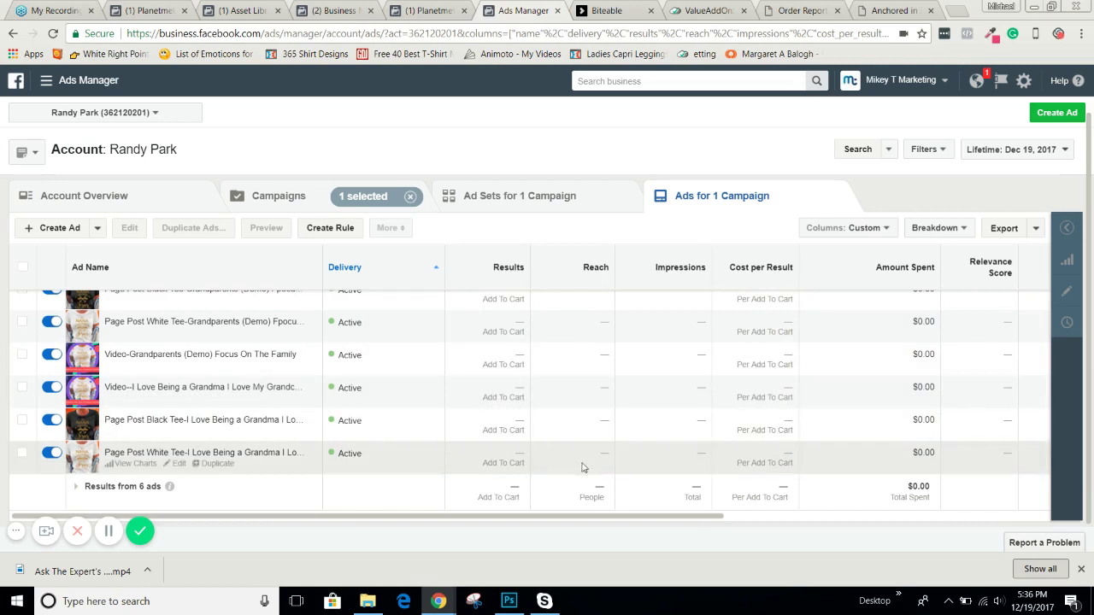
{"action": "scroll", "coordinate": [526, 428], "scroll_direction": "up", "scroll_amount": 1}
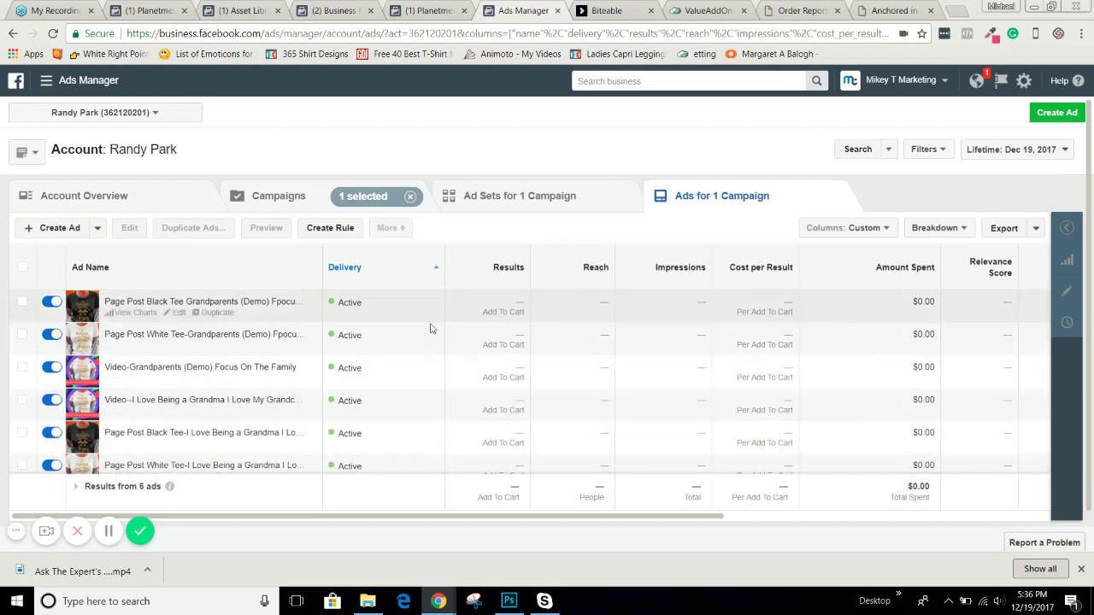
{"action": "left_click", "coordinate": [540, 196]}
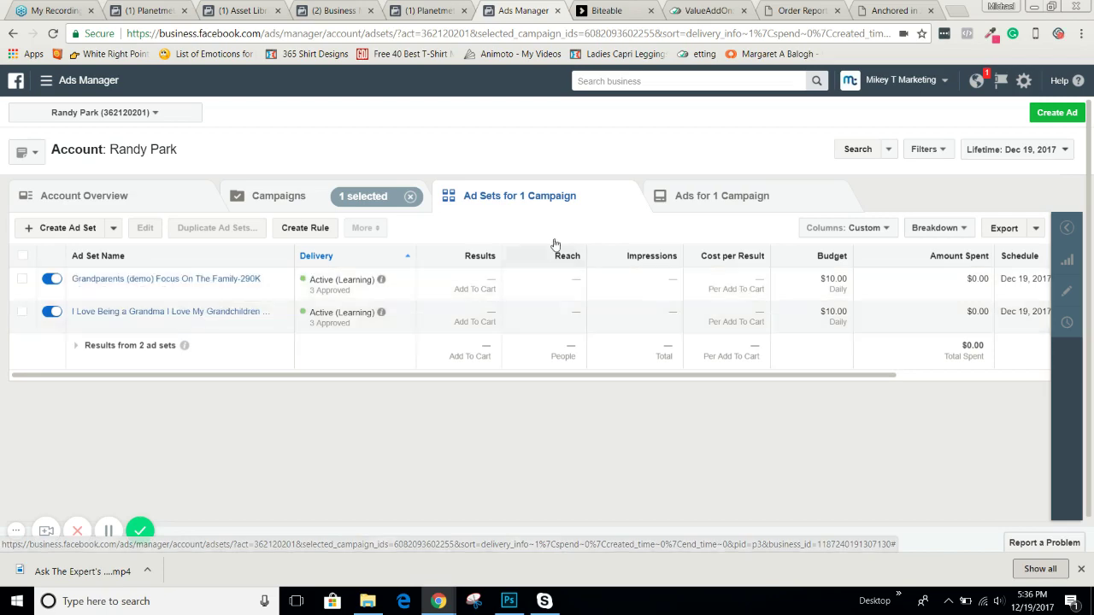
{"action": "left_click", "coordinate": [727, 201]}
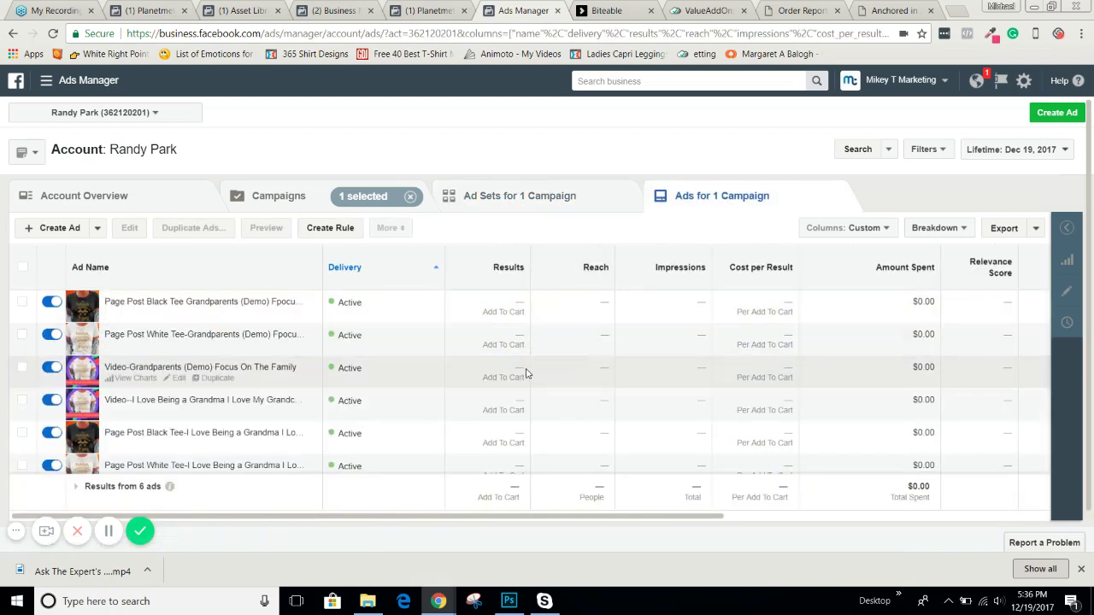